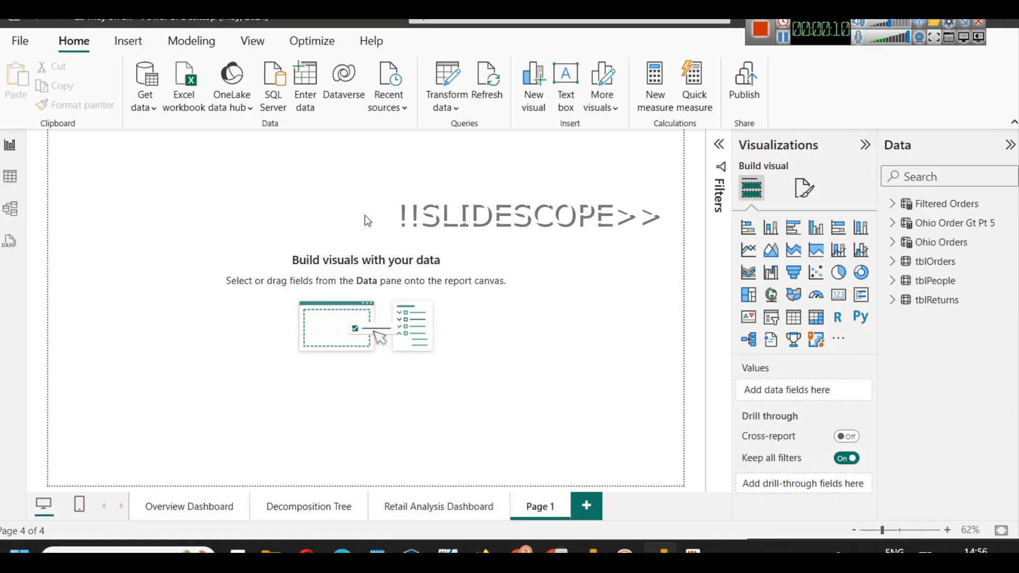
# - Expand the tblOrders table to list its fields
pyautogui.click(963, 261)
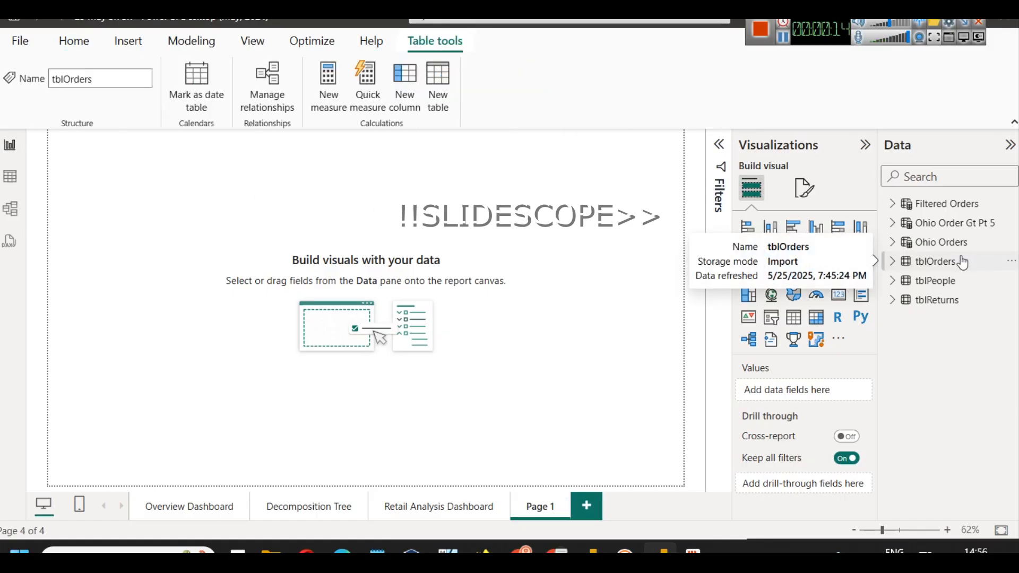
pyautogui.click(892, 264)
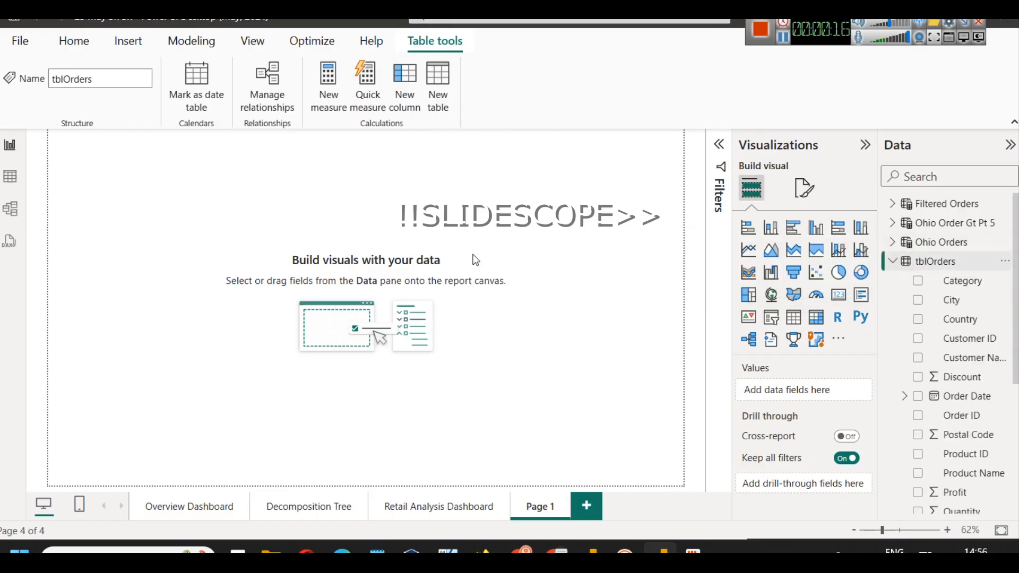
pyautogui.click(792, 321)
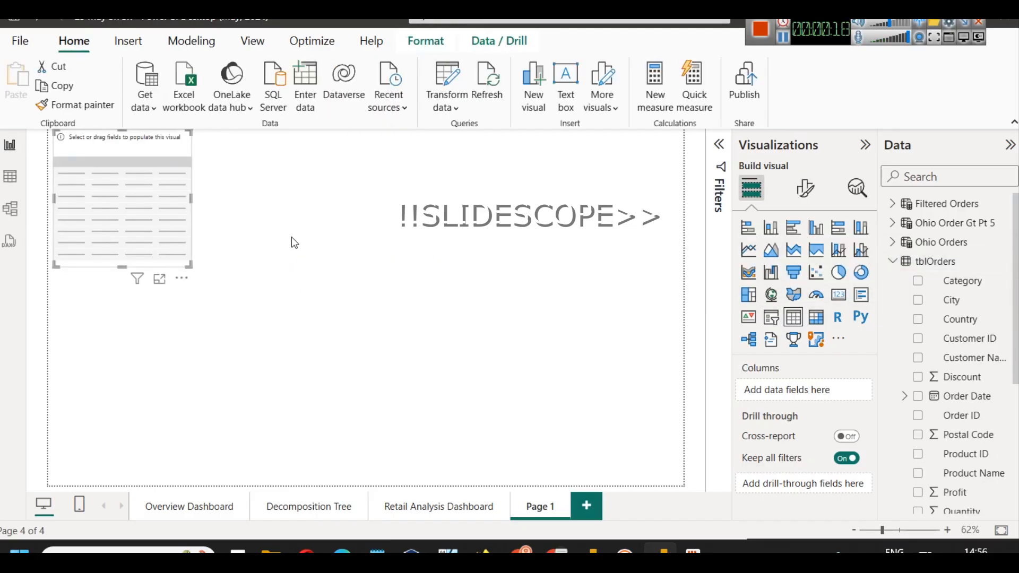
pyautogui.click(121, 205)
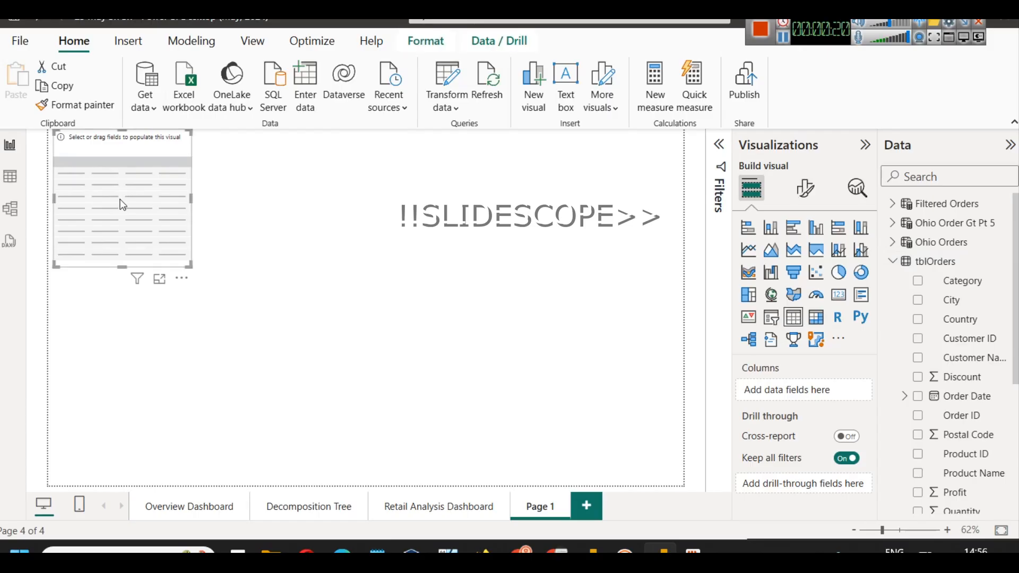
pyautogui.press('Delete')
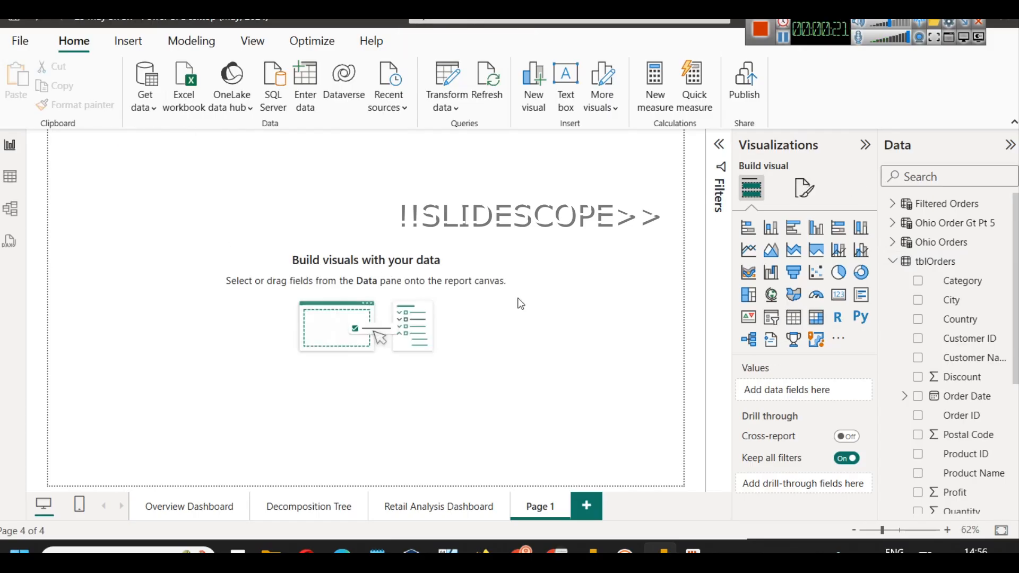
# - Add a card visual showing the sum of Sales from tblOrders in the page's upper-left area and reduce its height slightly
pyautogui.click(838, 302)
pyautogui.moveTo(114, 132); pyautogui.dragTo(177, 242)
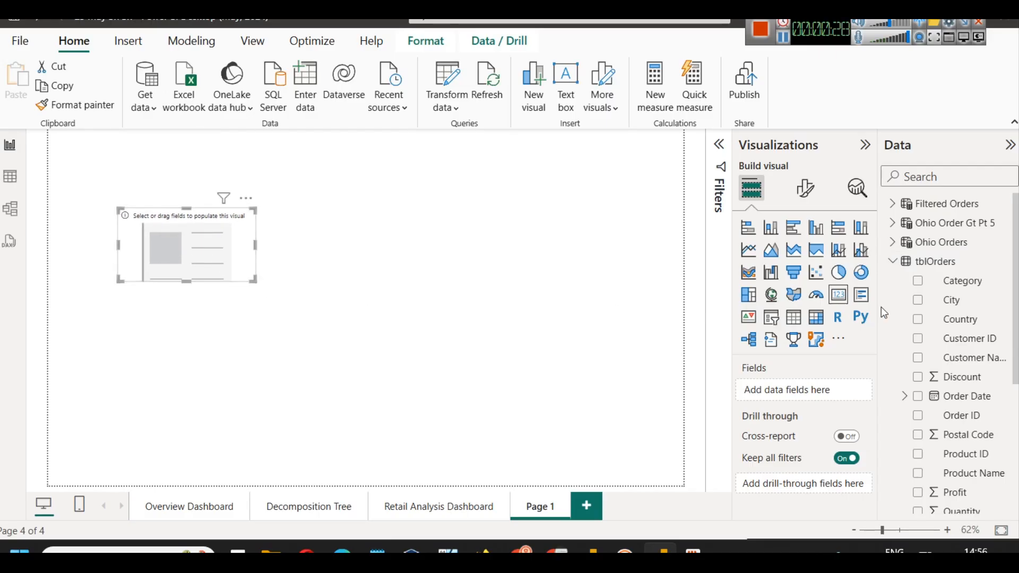
pyautogui.scroll(-3, 979, 355)
pyautogui.scroll(-1, 978, 350)
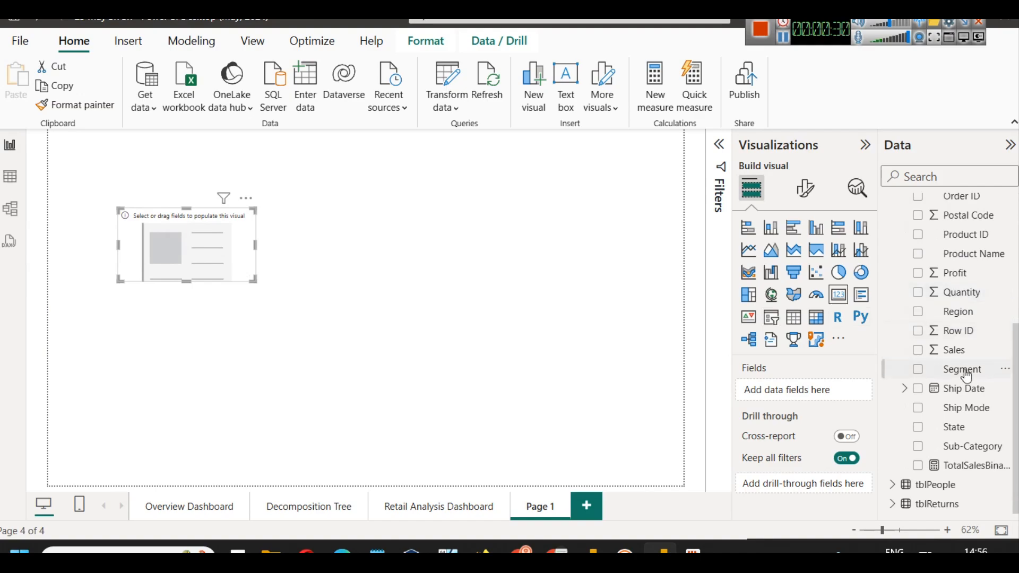
pyautogui.moveTo(964, 348); pyautogui.dragTo(180, 227)
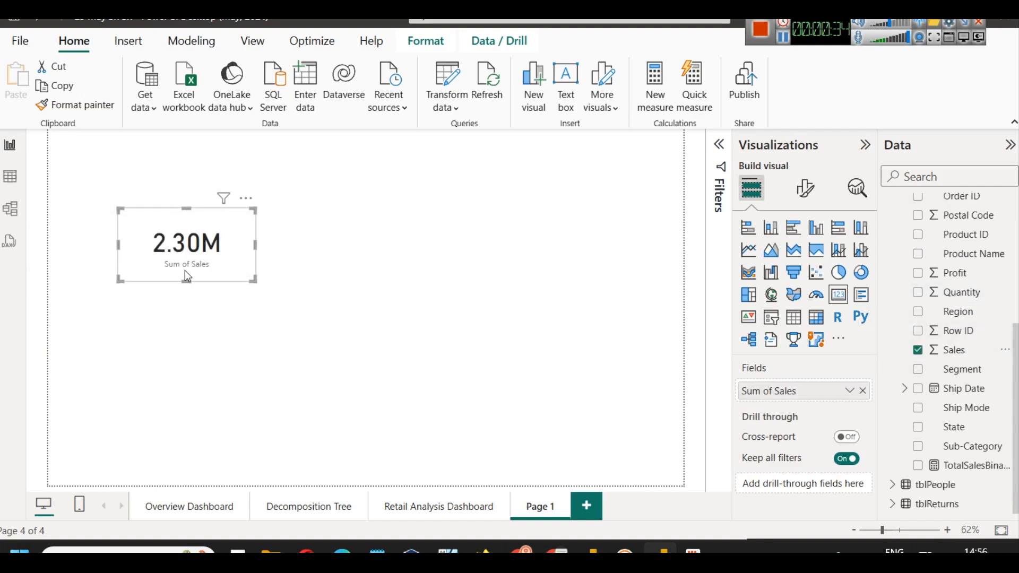
pyautogui.moveTo(186, 282); pyautogui.dragTo(184, 263)
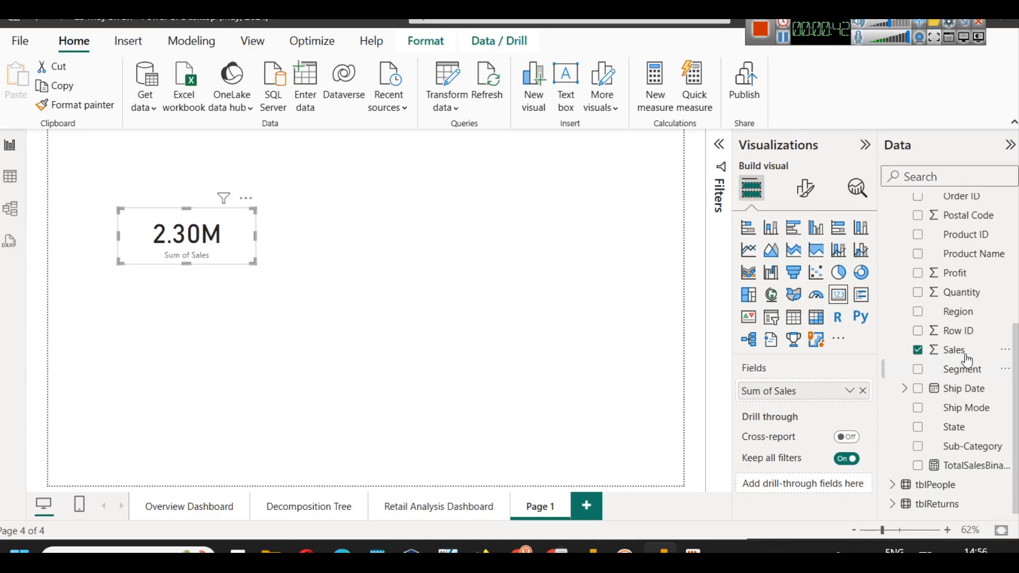
pyautogui.scroll(5, 961, 318)
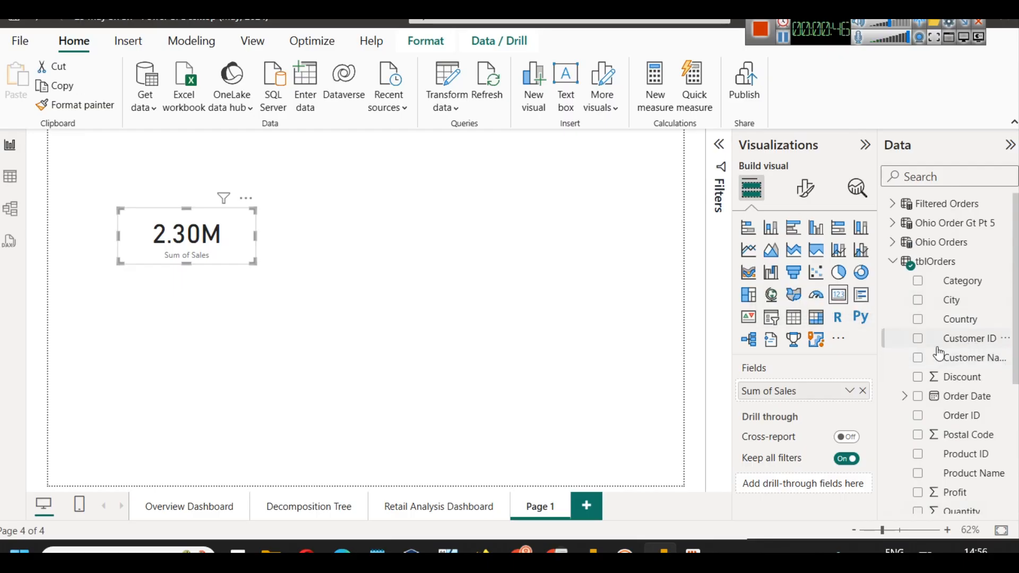
pyautogui.click(767, 320)
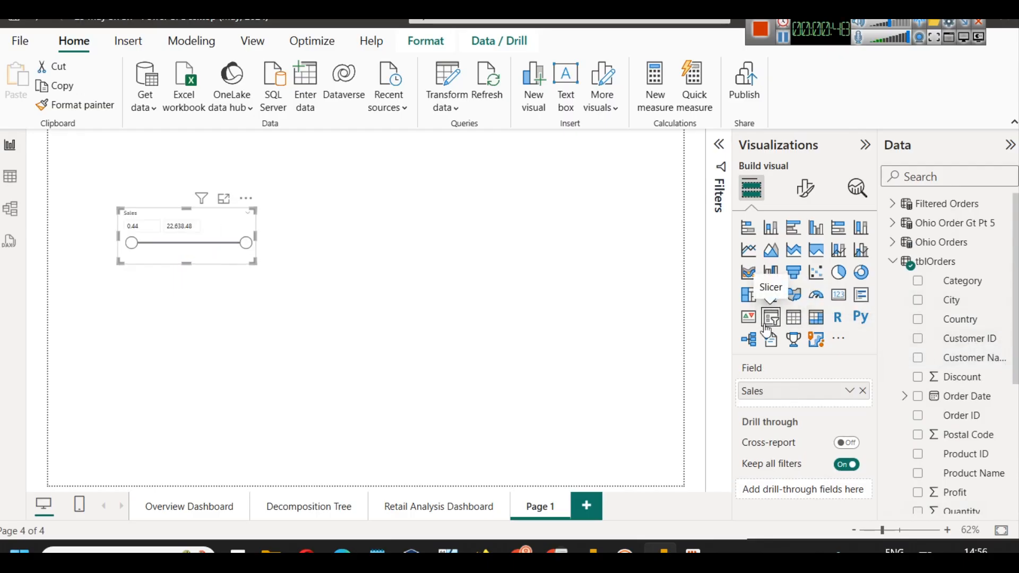
pyautogui.hotkey('ctrl', 'z')
# - Add a separate slicer to the right of the sales card, using the Region field of tblOrders
pyautogui.click(534, 237)
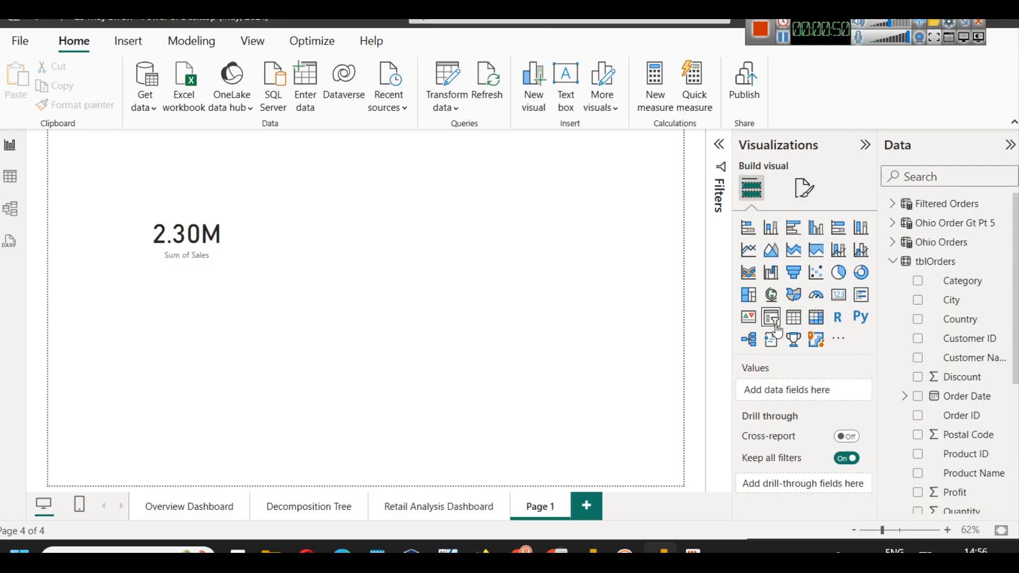
pyautogui.click(771, 317)
pyautogui.moveTo(175, 154); pyautogui.dragTo(538, 226)
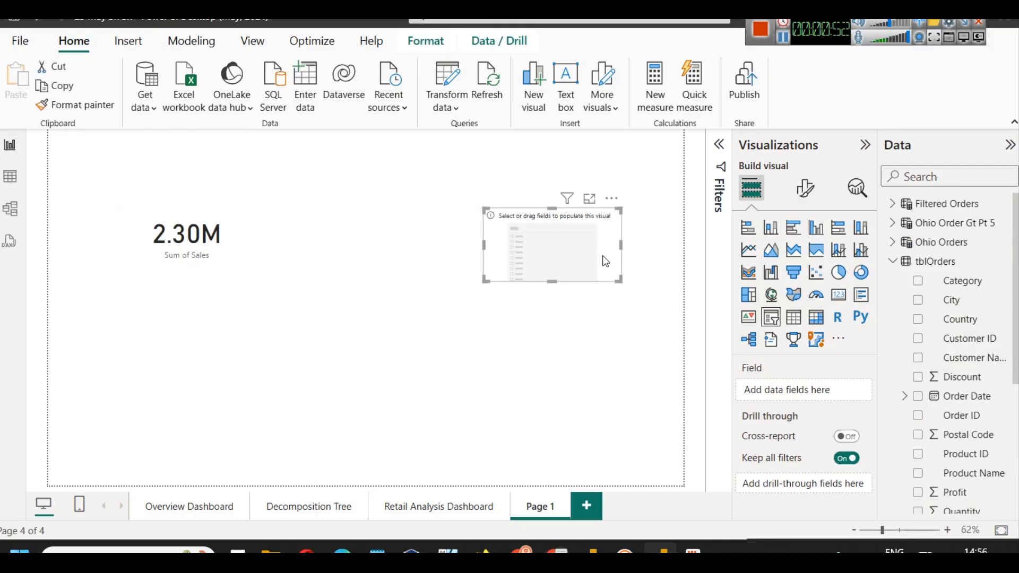
pyautogui.scroll(-3, 998, 403)
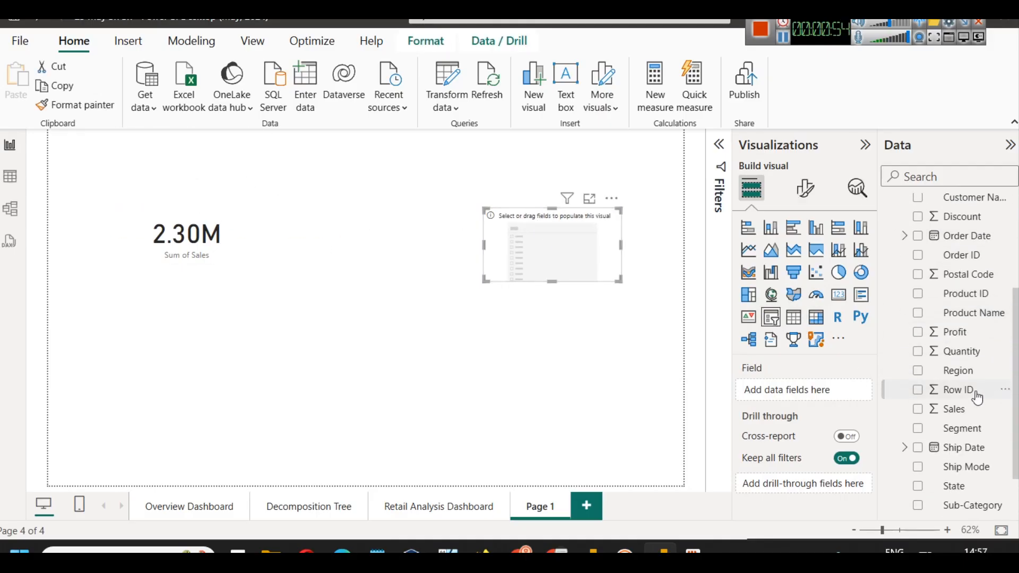
pyautogui.moveTo(964, 373); pyautogui.dragTo(553, 291)
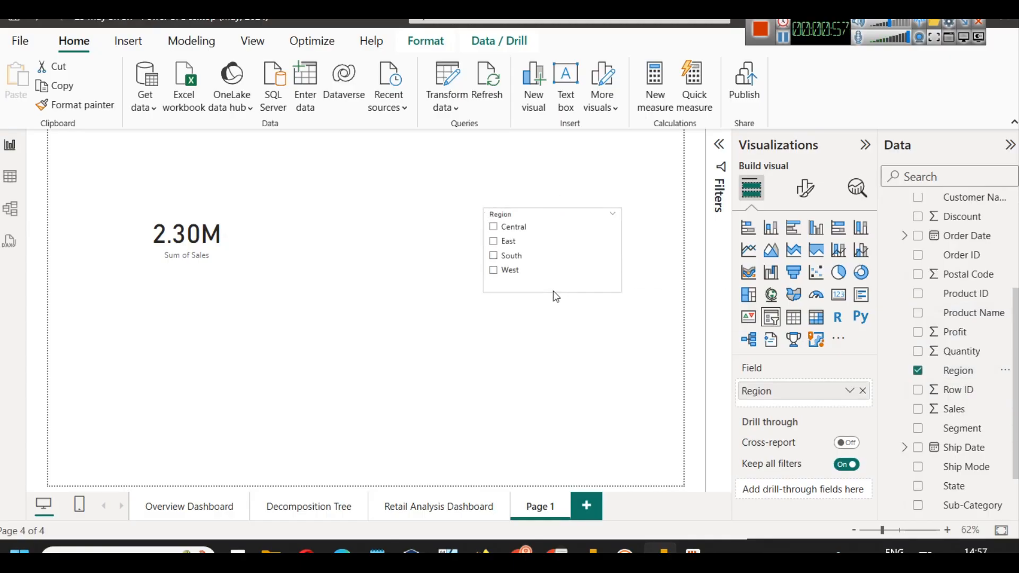
# - Test the Region slicer by filtering the sales card with Central, East, South and West in turn, and clear the selection
pyautogui.click(519, 228)
pyautogui.click(508, 241)
pyautogui.click(510, 256)
pyautogui.click(509, 269)
pyautogui.click(509, 269)
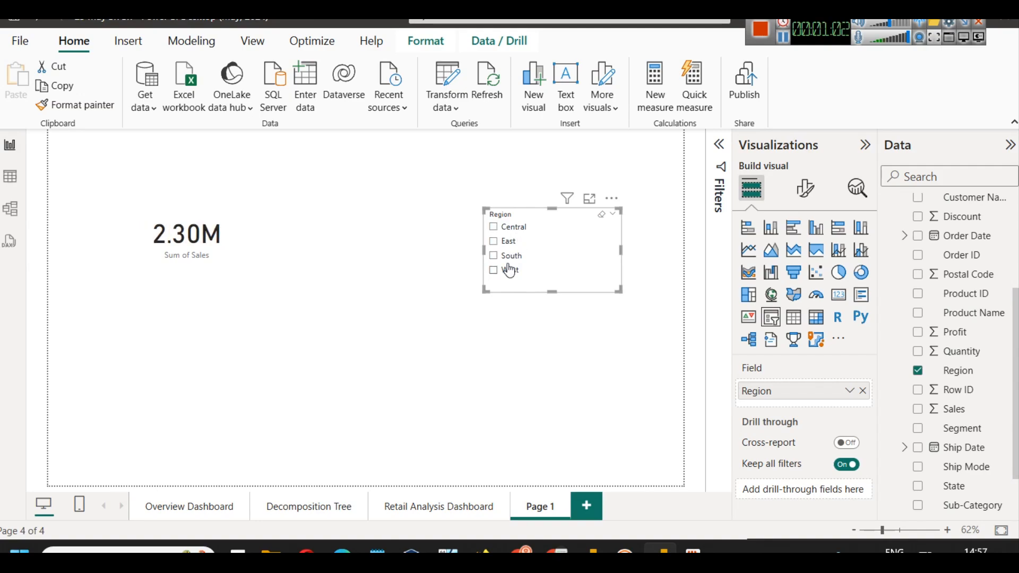
pyautogui.click(509, 228)
pyautogui.click(510, 241)
pyautogui.click(513, 256)
pyautogui.click(512, 259)
pyautogui.click(515, 270)
pyautogui.click(515, 274)
pyautogui.click(516, 273)
pyautogui.click(508, 242)
pyautogui.click(507, 242)
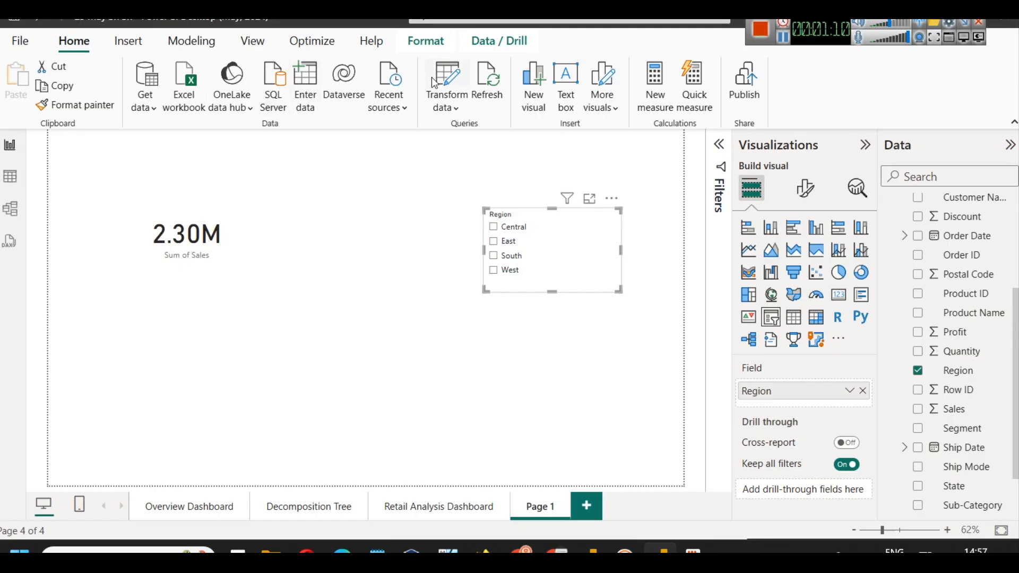
# - Insert a text box above the sales card with the text "ALL Function"
pyautogui.click(128, 42)
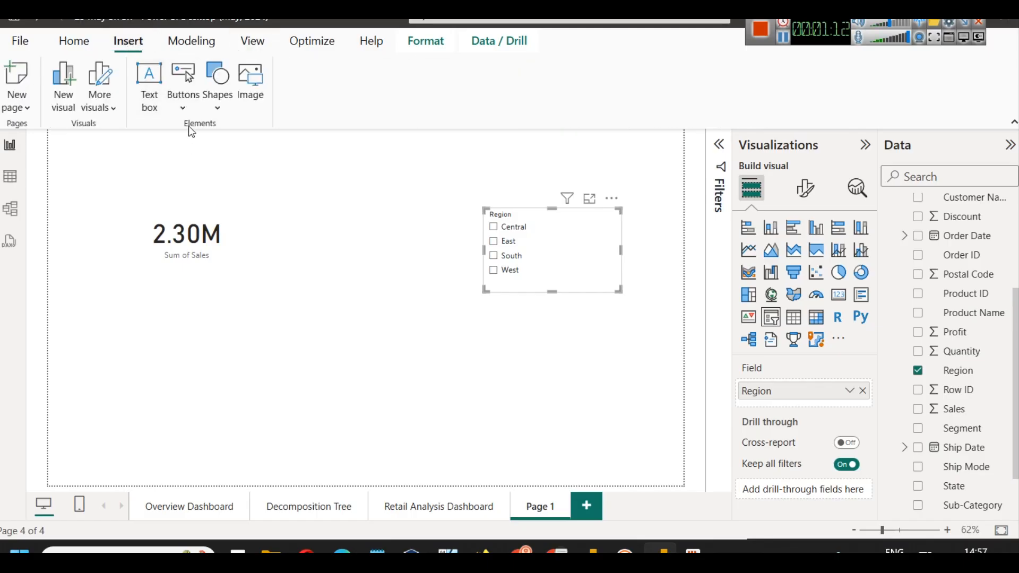
pyautogui.click(157, 103)
pyautogui.write('ALL FUnctio')
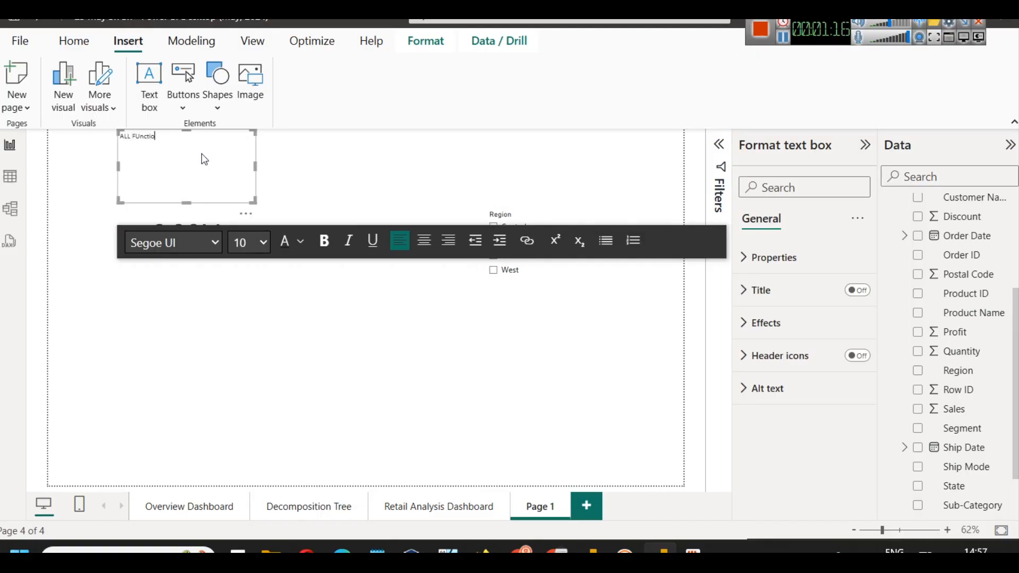
pyautogui.write('n')
pyautogui.press('Left')
pyautogui.press('Left')
pyautogui.press('Left')
pyautogui.press('Left')
pyautogui.press('Left')
pyautogui.press('Left')
pyautogui.press('BackSpace')
pyautogui.write('u')
pyautogui.click(382, 142)
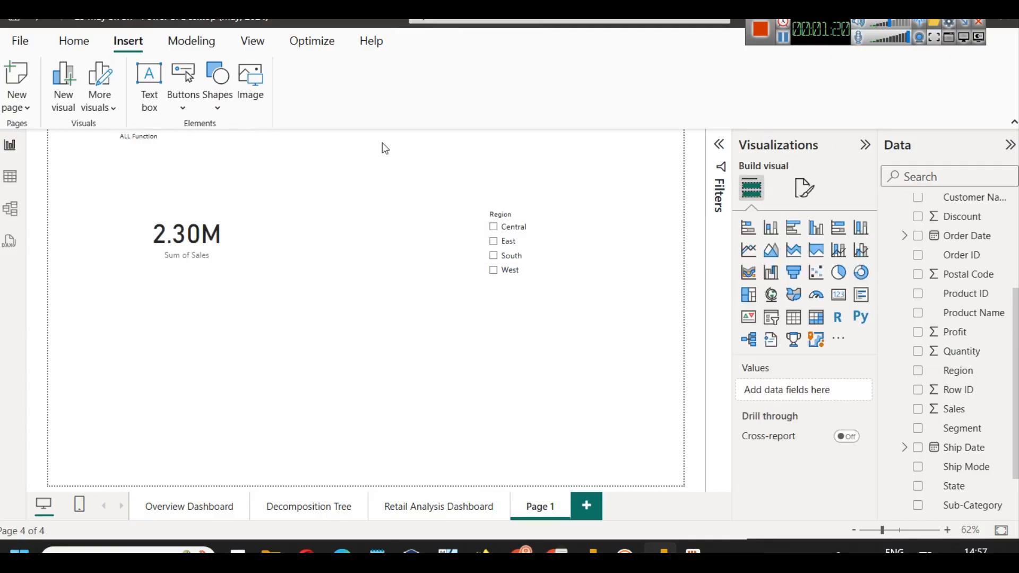
# - Format the "ALL Function" heading as bold with font size 20
pyautogui.click(224, 149)
pyautogui.hotkey('ctrl', 'a')
pyautogui.click(245, 251)
pyautogui.click(253, 469)
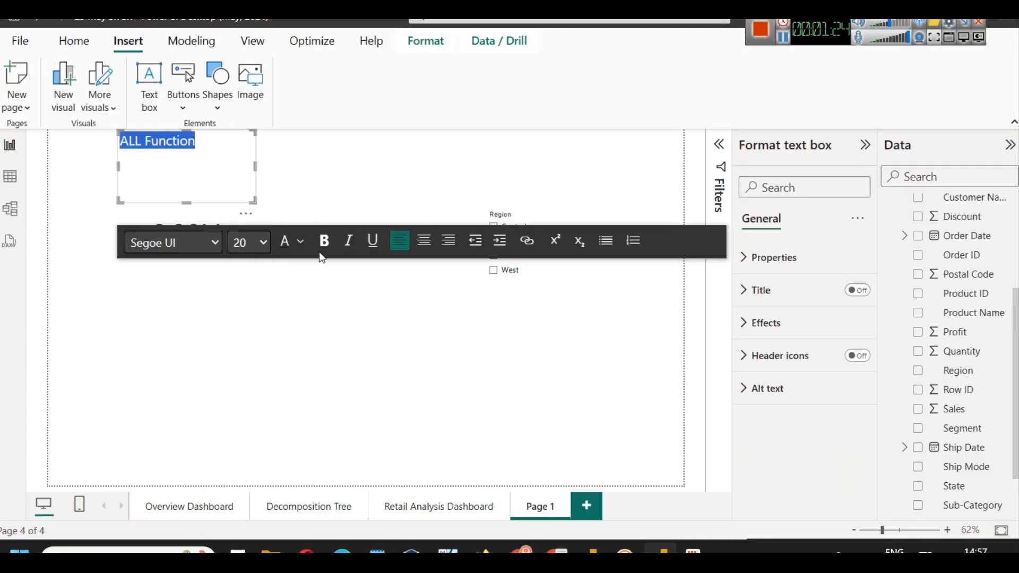
pyautogui.click(309, 161)
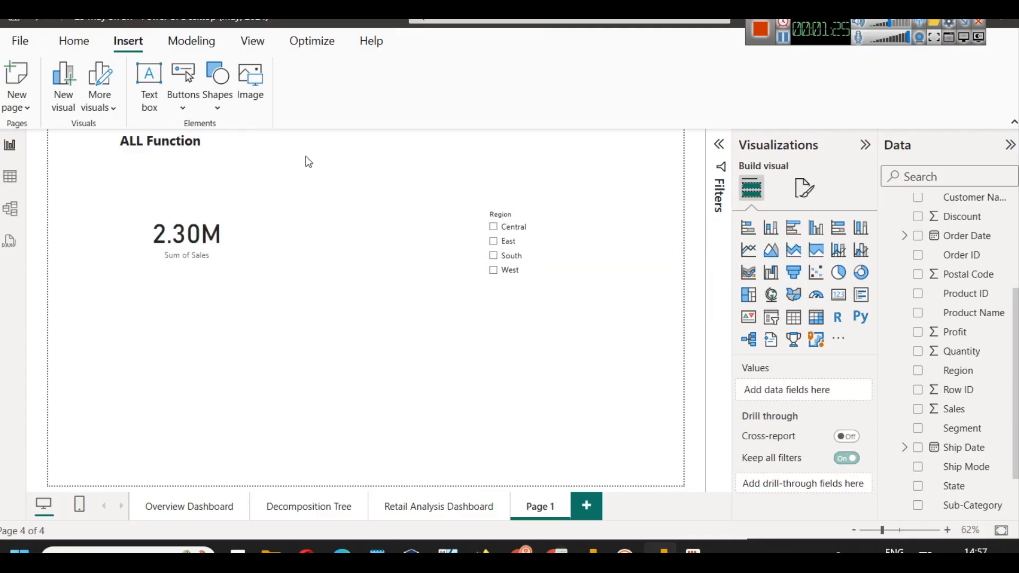
# - Duplicate the Sum of Sales card below the original one
pyautogui.click(204, 236)
pyautogui.hotkey('ctrl', 'c')
pyautogui.hotkey('ctrl', 'v')
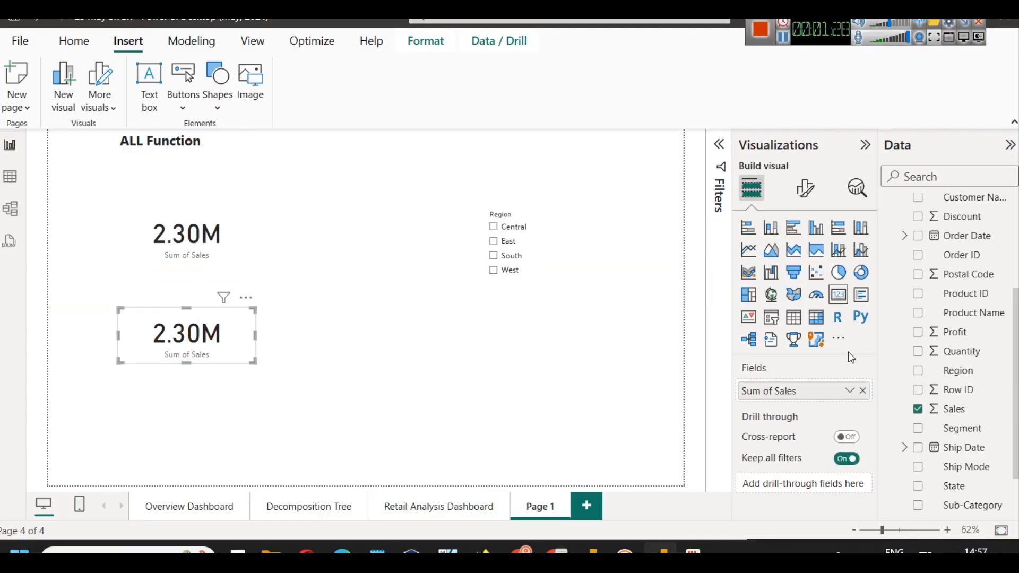
# - Create a new measure in tblOrders named "Total Sales Without Region"
pyautogui.scroll(3, 965, 294)
pyautogui.click(948, 265)
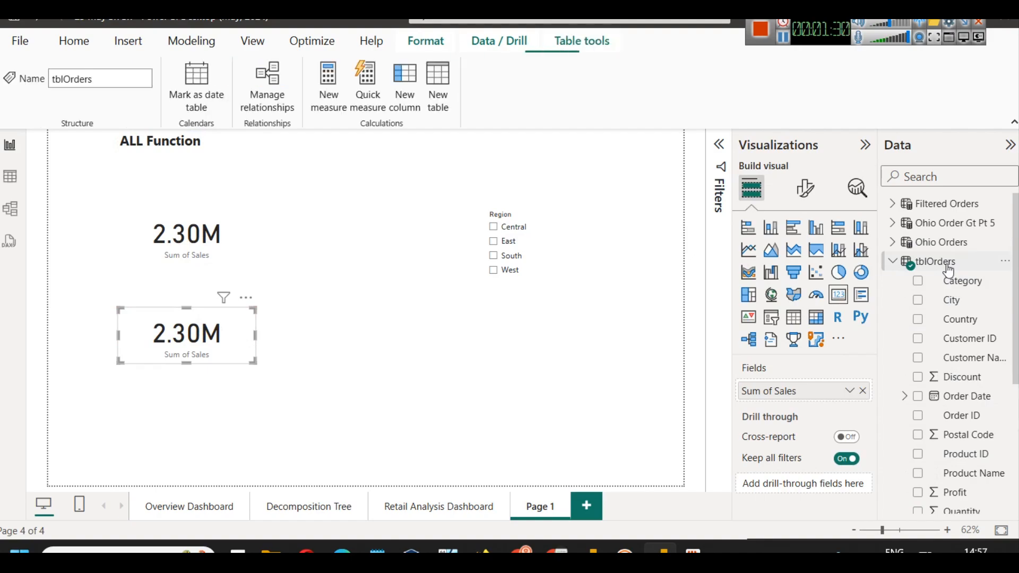
pyautogui.rightClick(948, 268)
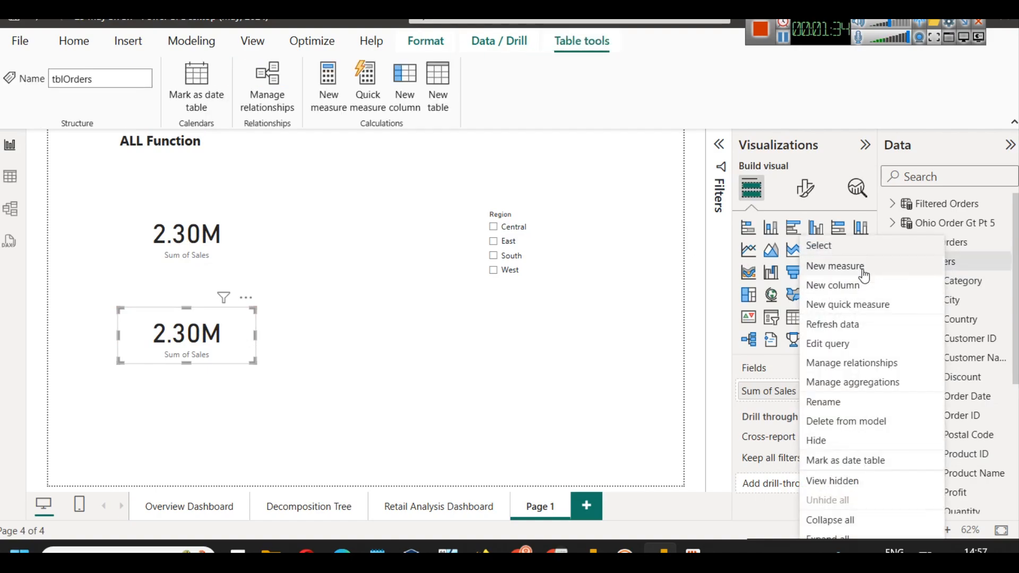
pyautogui.click(829, 265)
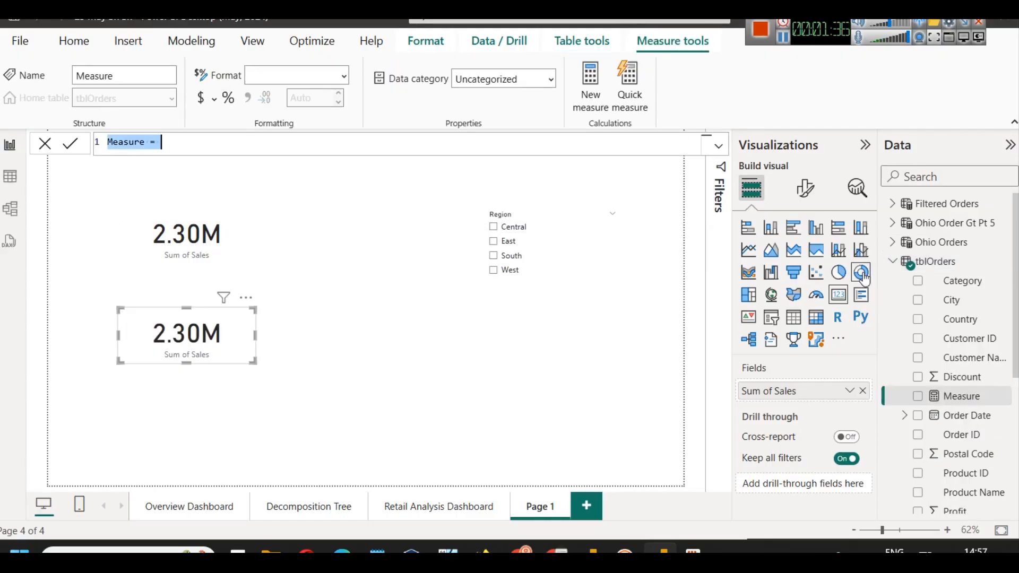
pyautogui.doubleClick(136, 139)
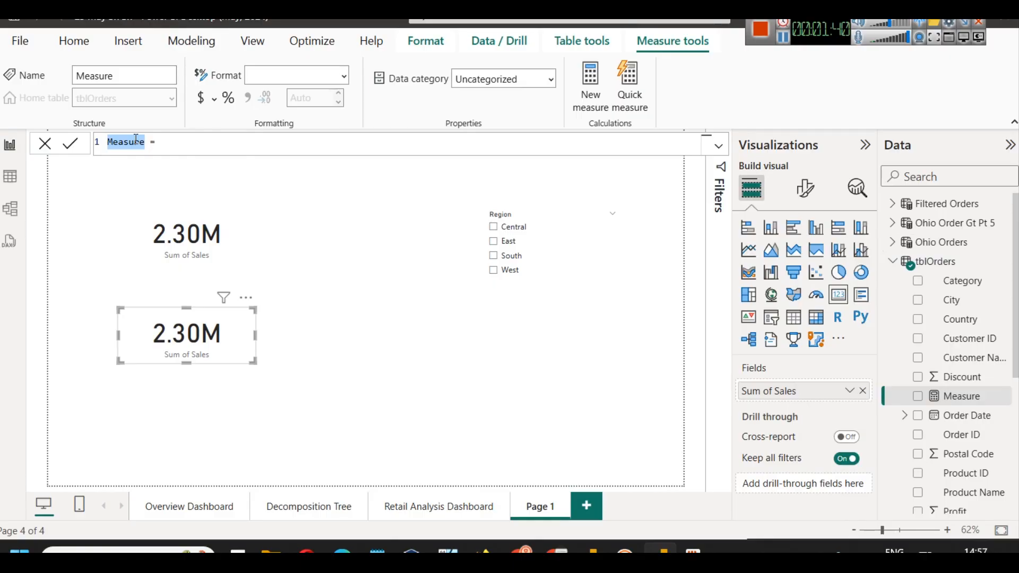
pyautogui.write('Total ')
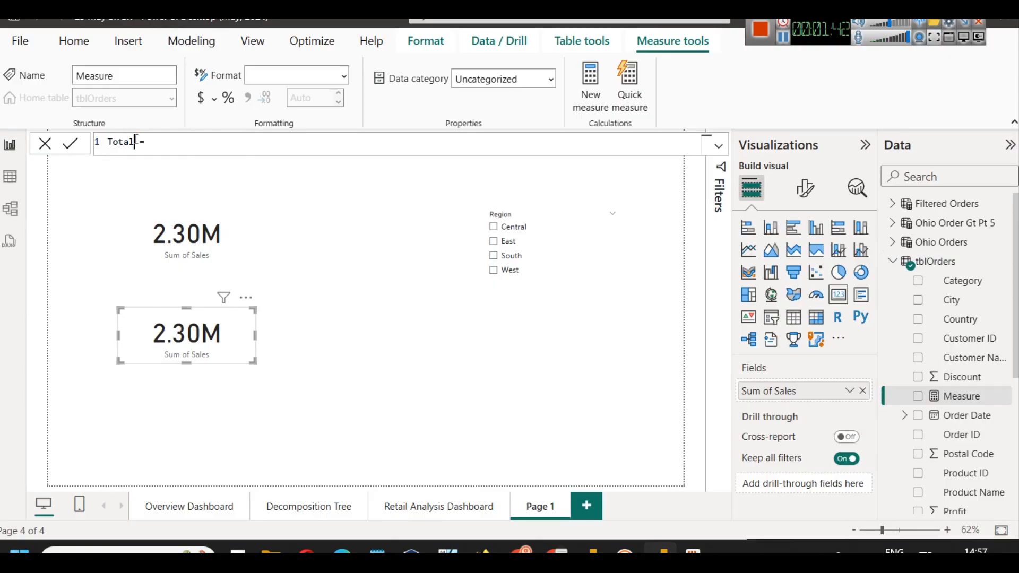
pyautogui.write('Sales Wito')
pyautogui.press('BackSpace')
pyautogui.write('hout Region')
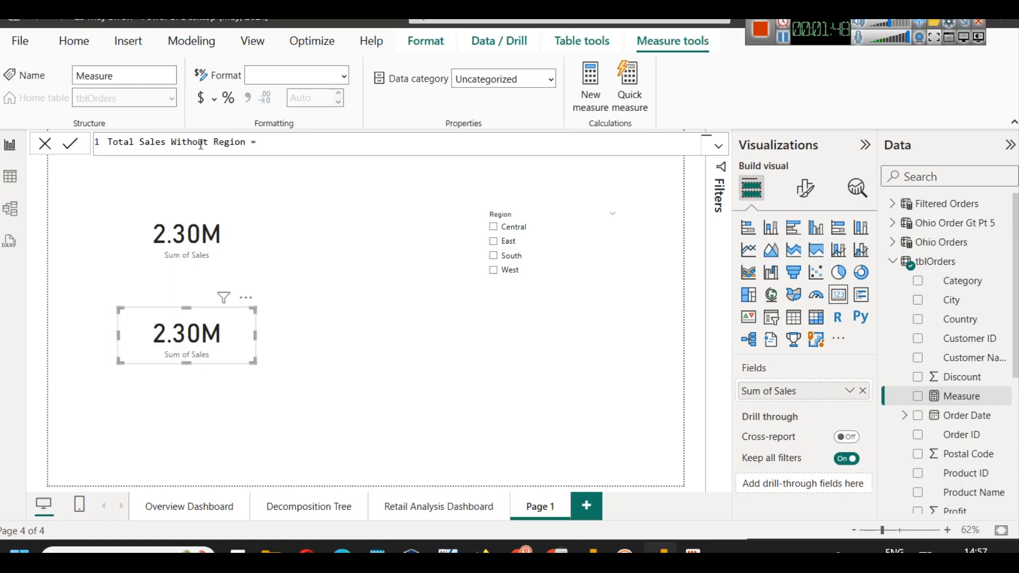
# - Define the measure as CALCULATE(SUM('Filtered Orders'[Sales])) and commit the formula
pyautogui.write(' = CALCULATE(')
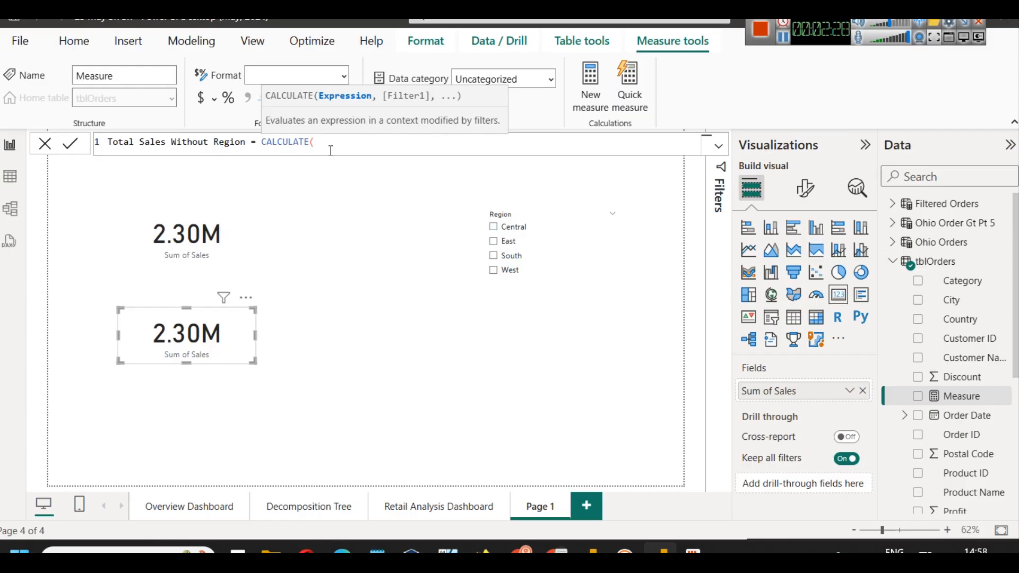
pyautogui.write('SUM')
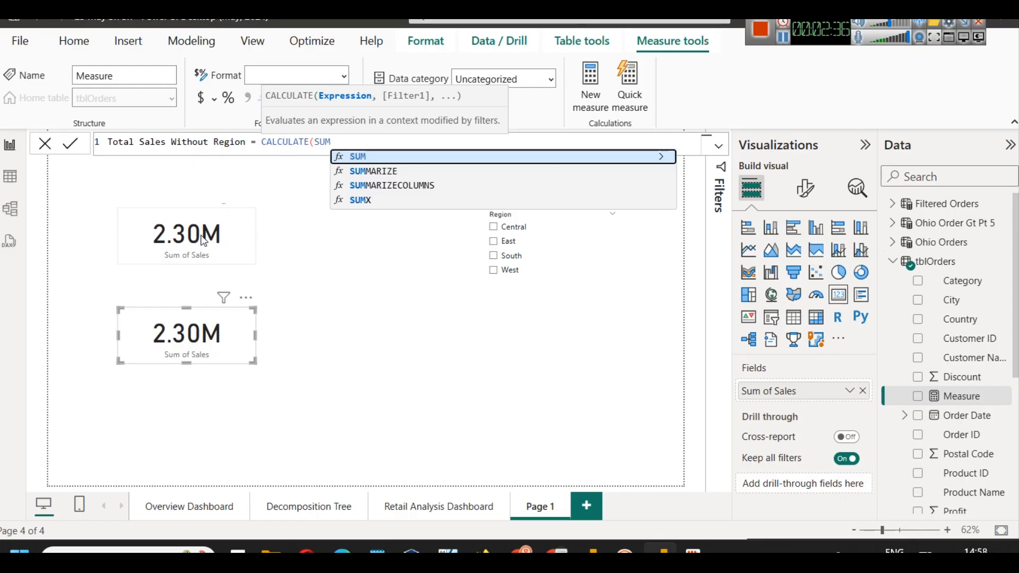
pyautogui.write('(')
pyautogui.press('Down')
pyautogui.press('Down')
pyautogui.press('Down')
pyautogui.write('sales')
pyautogui.press('Tab')
pyautogui.write(')')
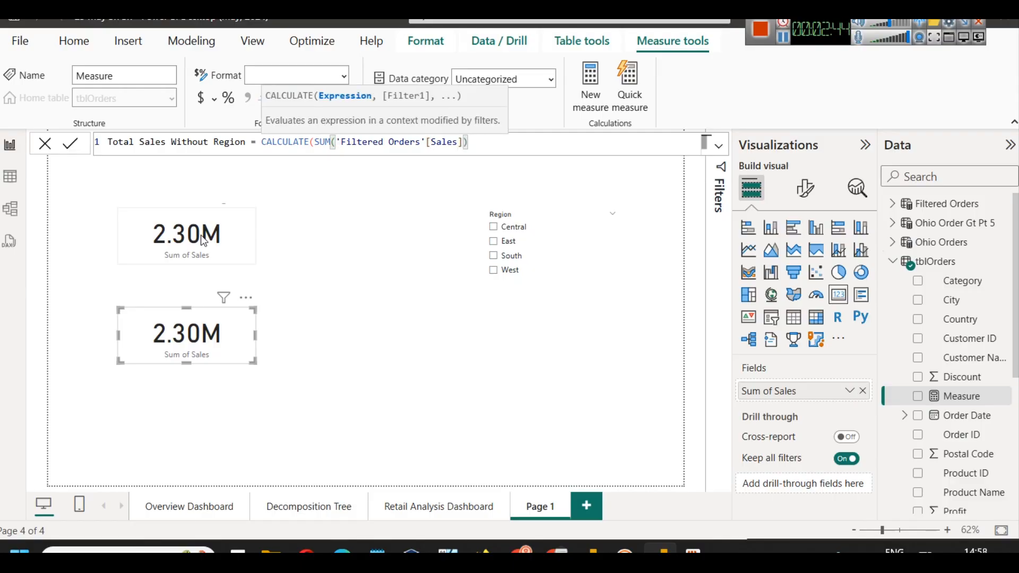
pyautogui.write(')')
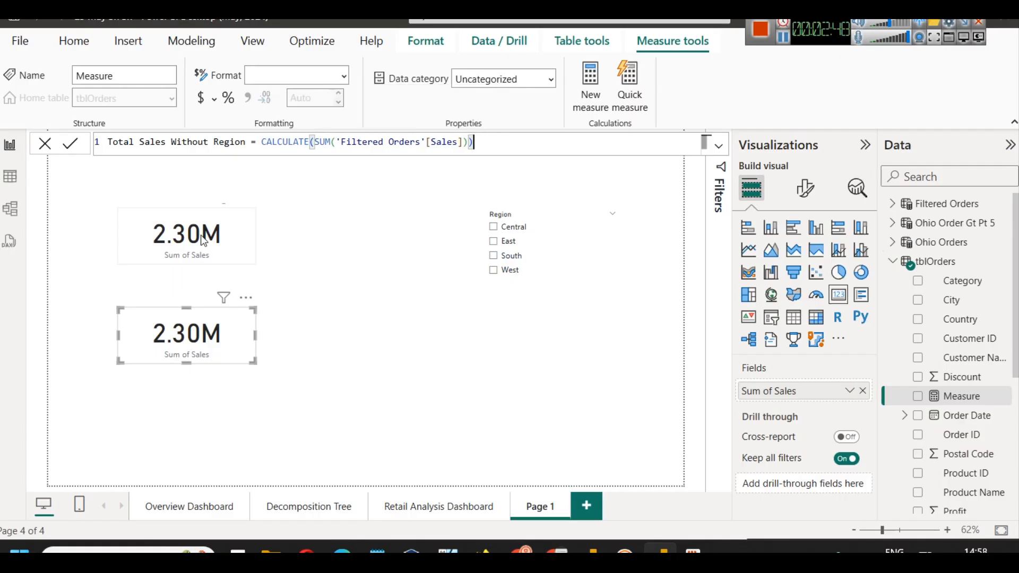
pyautogui.click(78, 139)
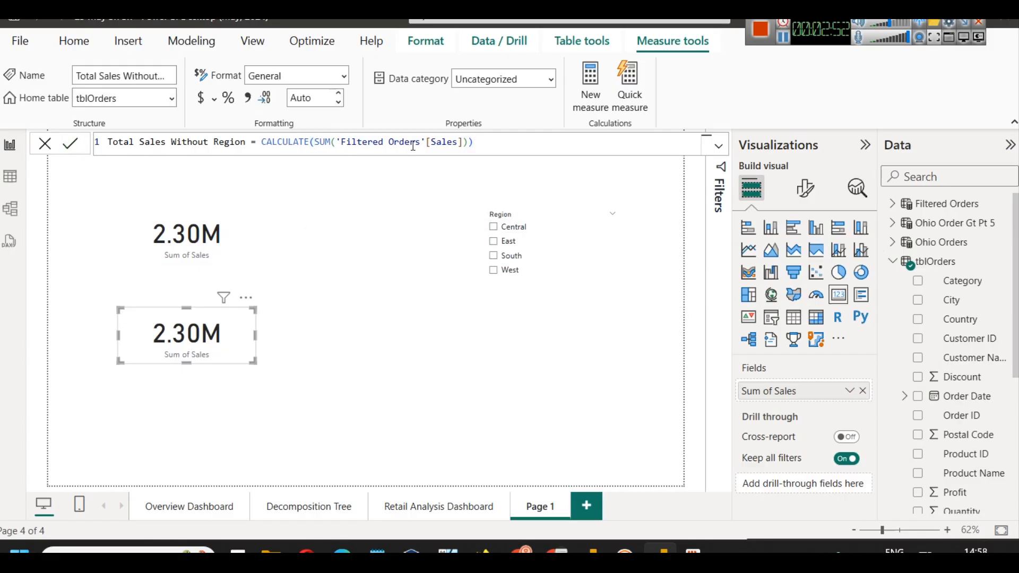
pyautogui.moveTo(419, 145); pyautogui.dragTo(343, 147)
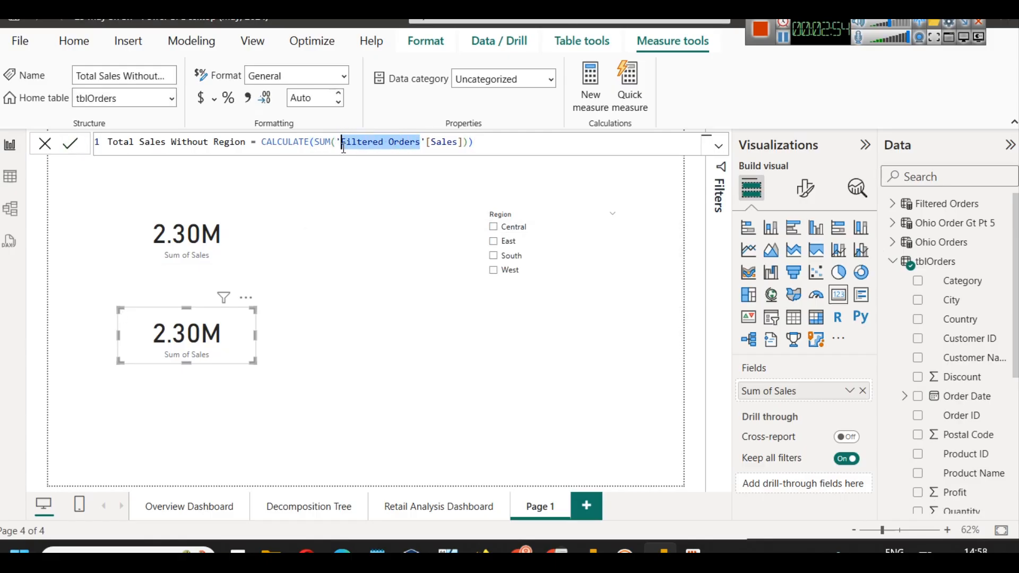
pyautogui.write('Or')
pyautogui.press('Down')
pyautogui.press('Down')
pyautogui.press('Down')
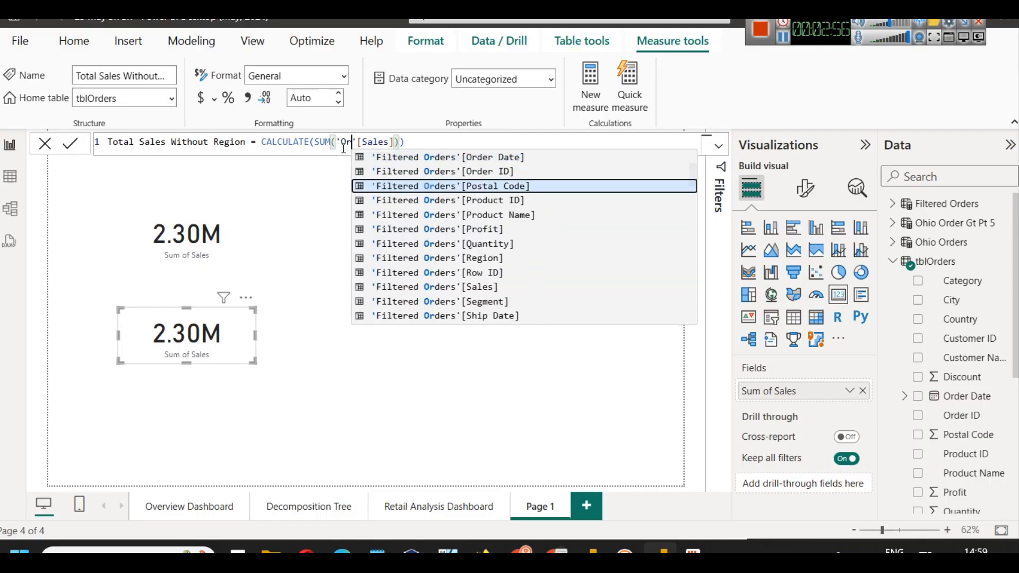
pyautogui.press('Down')
pyautogui.press('Down')
pyautogui.press('Down')
pyautogui.press('Down')
pyautogui.press('Down')
pyautogui.press('Down')
pyautogui.press('Tab')
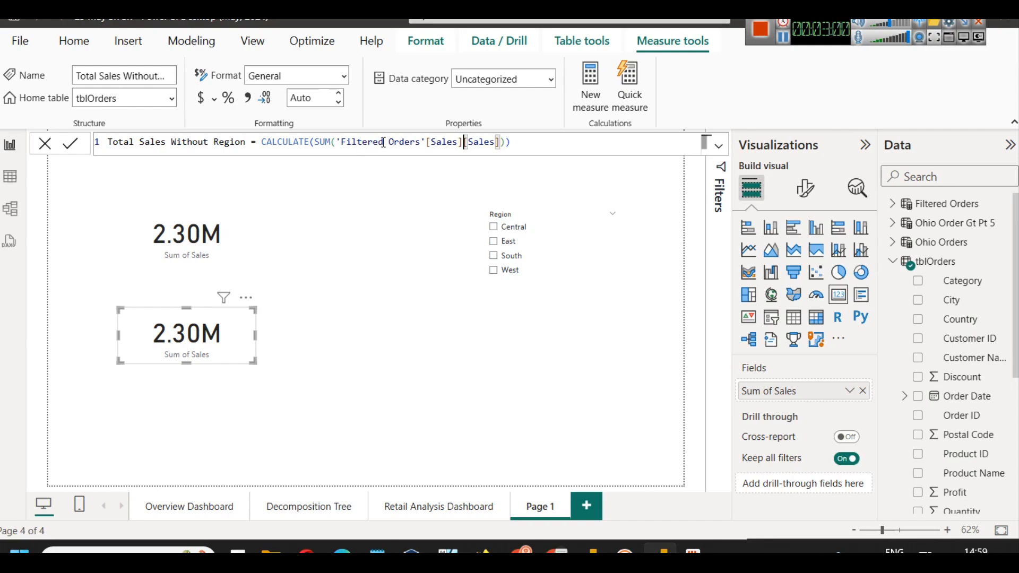
# - Change the measure formula to CALCULATE(SUM(tblOrders[Sales])) and commit it
pyautogui.moveTo(336, 143); pyautogui.dragTo(467, 144)
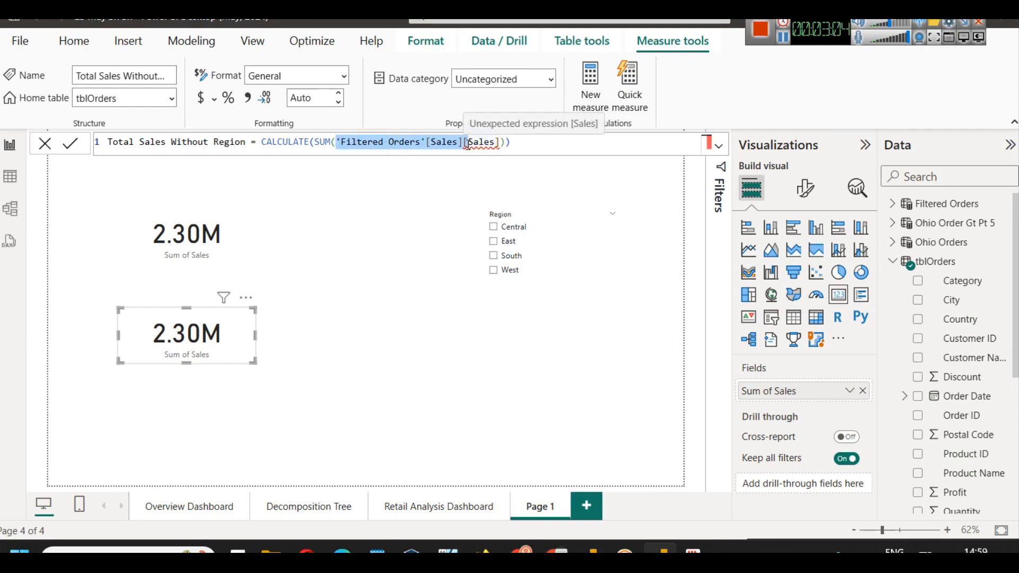
pyautogui.write('tb')
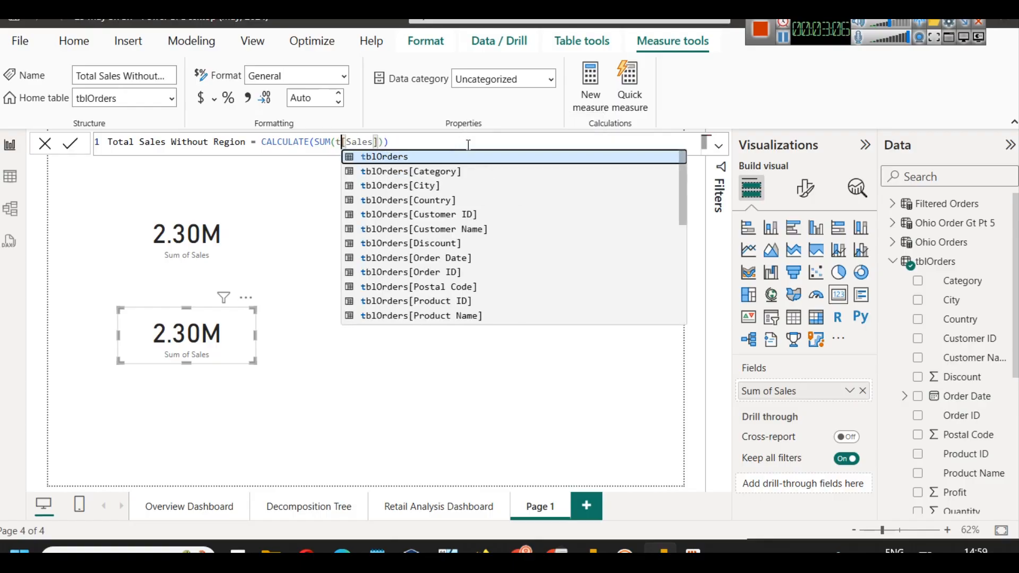
pyautogui.write('lOrders')
pyautogui.click(468, 145)
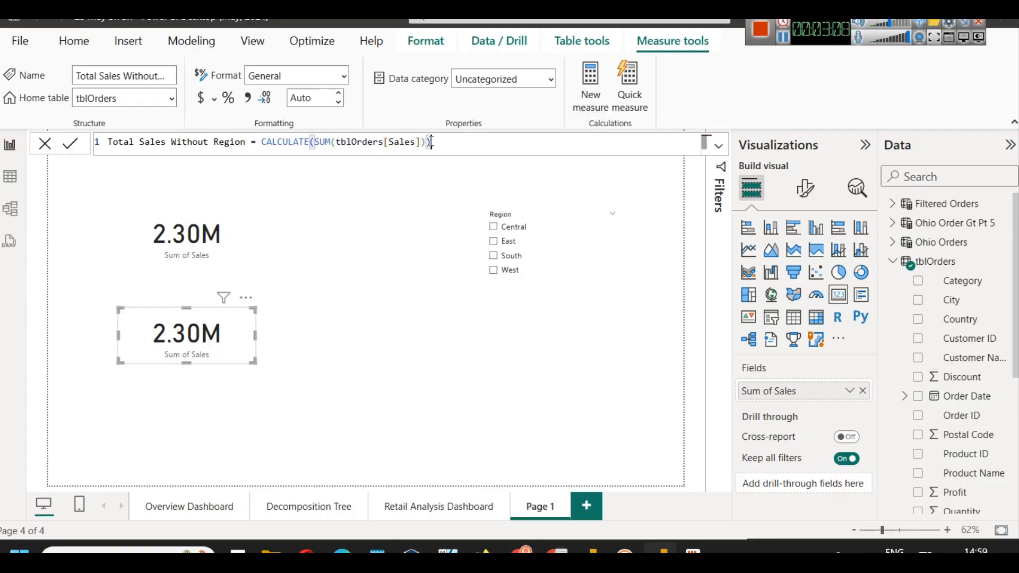
pyautogui.click(70, 143)
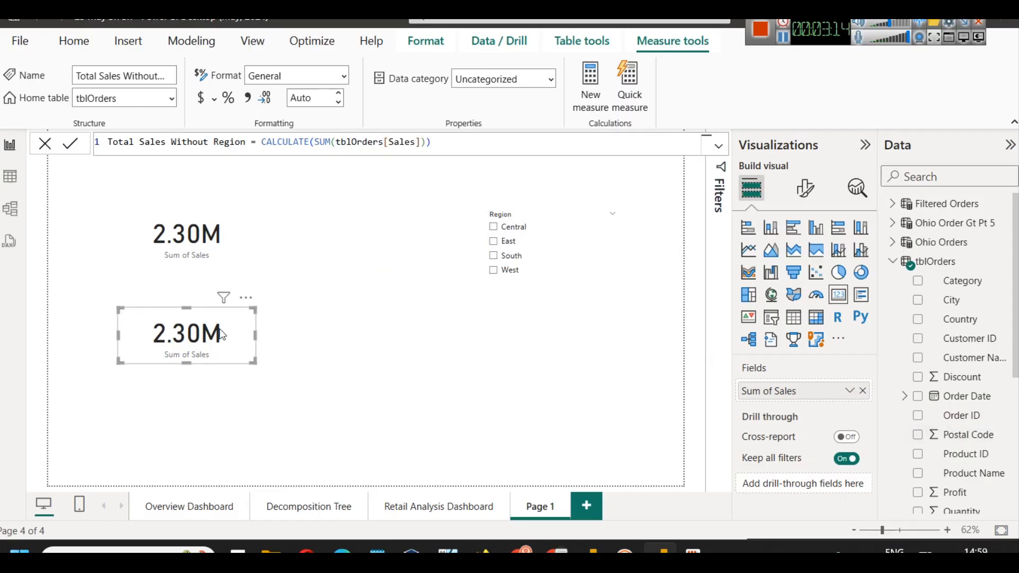
# - Replace the Sum of Sales field in the lower card with the Total Sales Without Region measure
pyautogui.click(862, 391)
pyautogui.scroll(-5, 1000, 411)
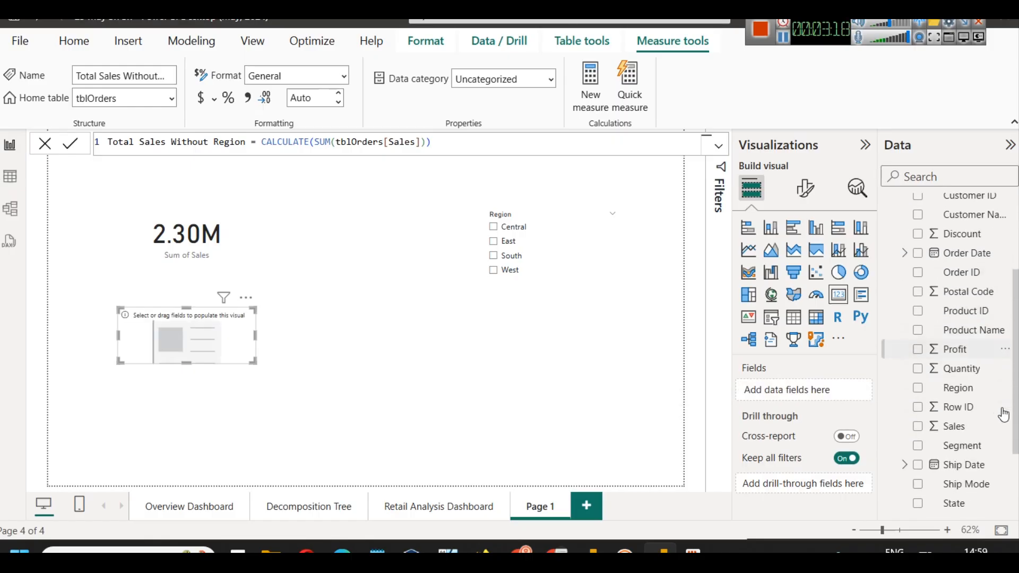
pyautogui.scroll(-2, 1003, 414)
pyautogui.moveTo(976, 450); pyautogui.dragTo(230, 346)
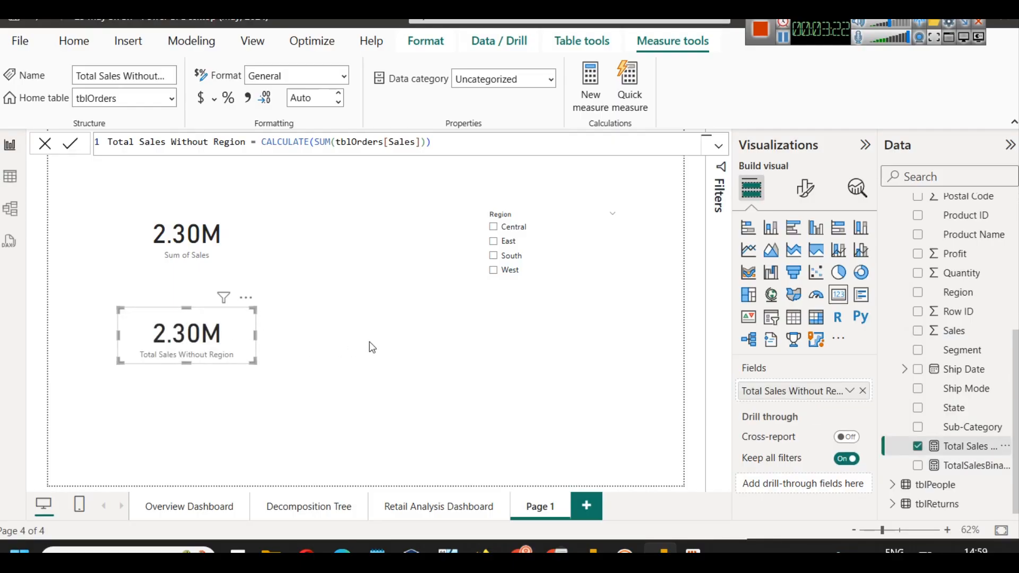
# - Compare both cards while filtering the Region slicer by East, South and West in turn, and clear the selection
pyautogui.click(506, 240)
pyautogui.click(509, 255)
pyautogui.click(509, 270)
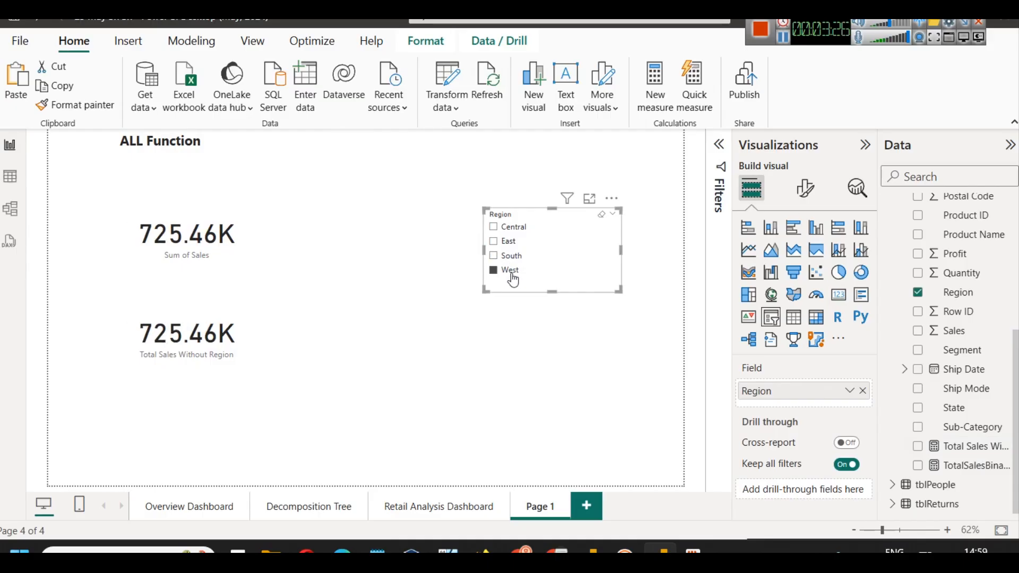
pyautogui.click(970, 447)
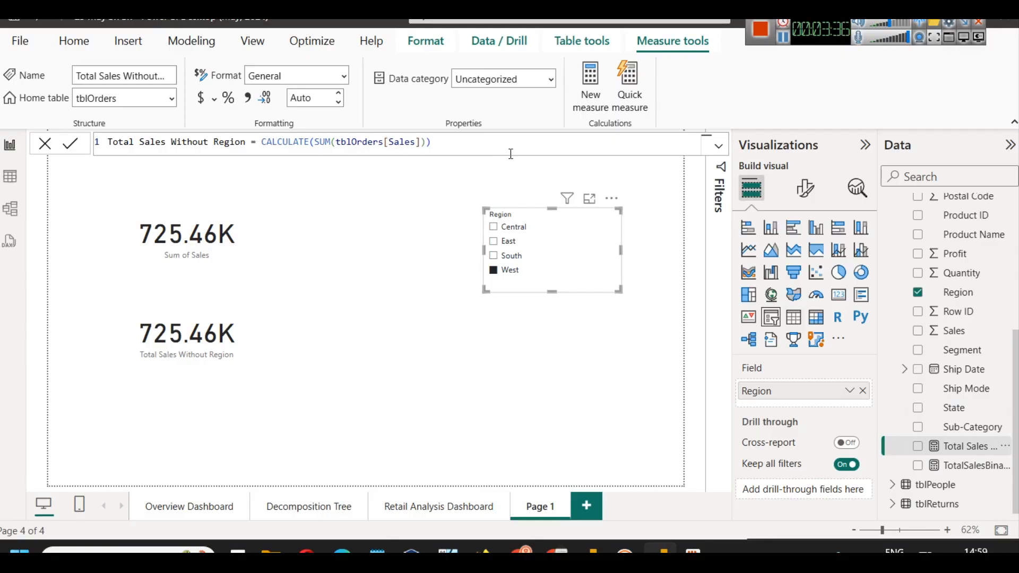
pyautogui.click(507, 270)
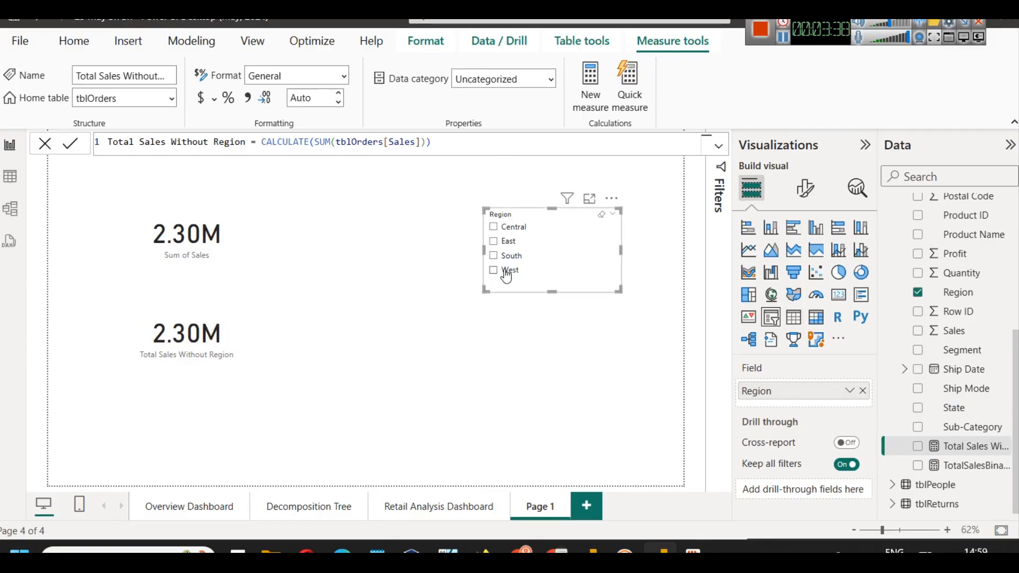
pyautogui.click(214, 239)
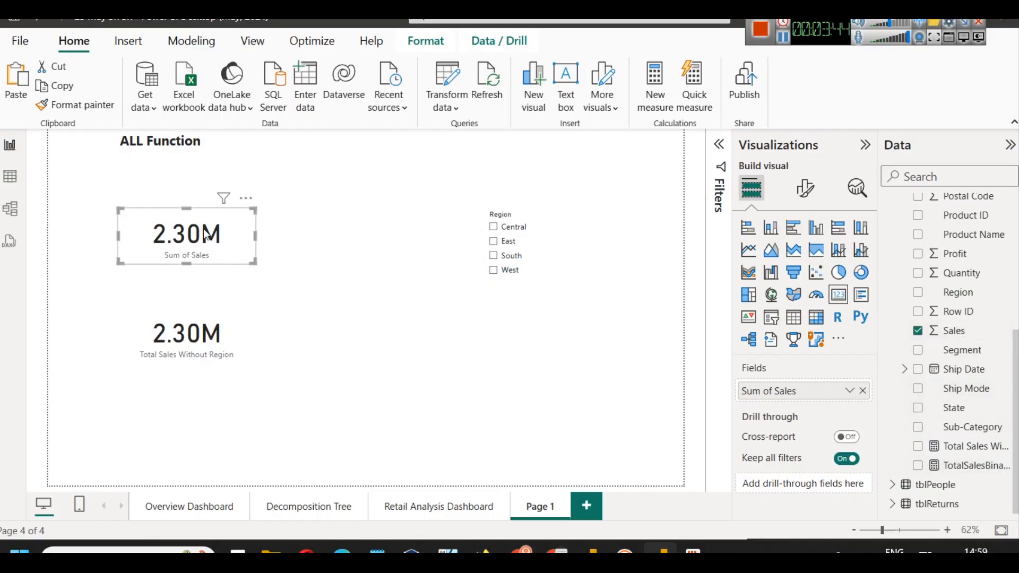
# - Add the filter argument tblOrders[State] = "Ohio" to the CALCULATE formula of the Total Sales Without Region measure
pyautogui.click(215, 332)
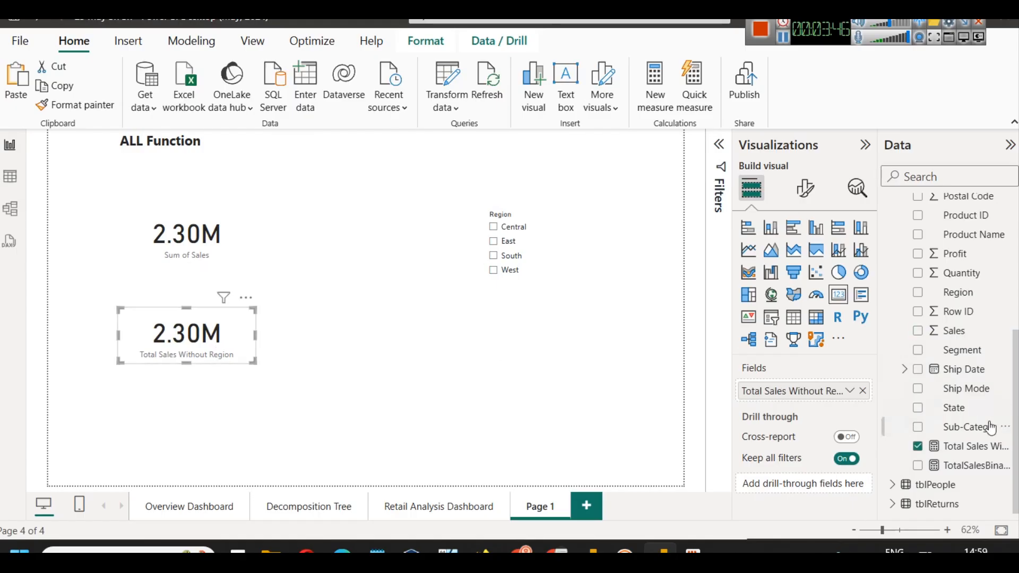
pyautogui.click(987, 445)
pyautogui.click(428, 142)
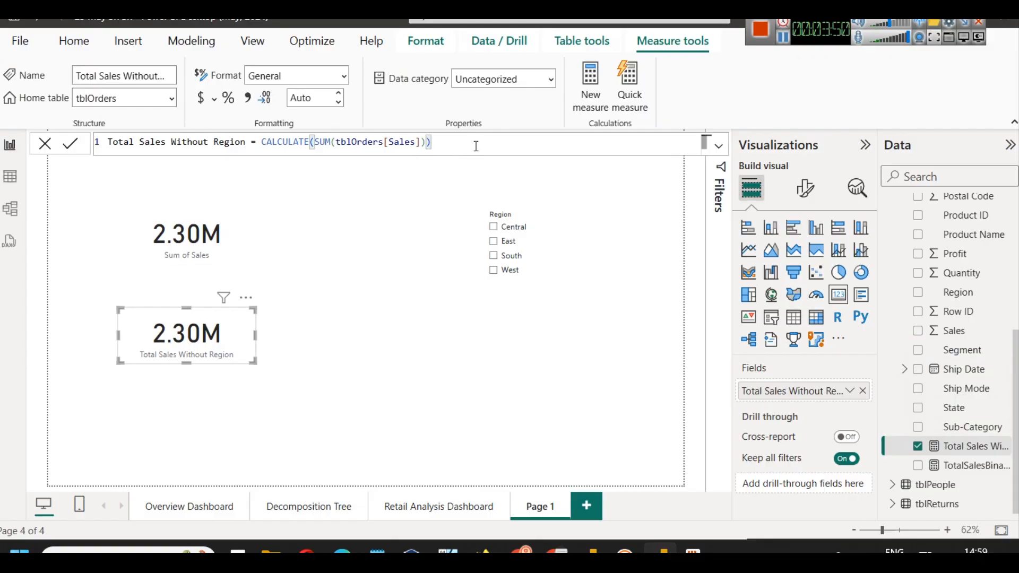
pyautogui.write(',')
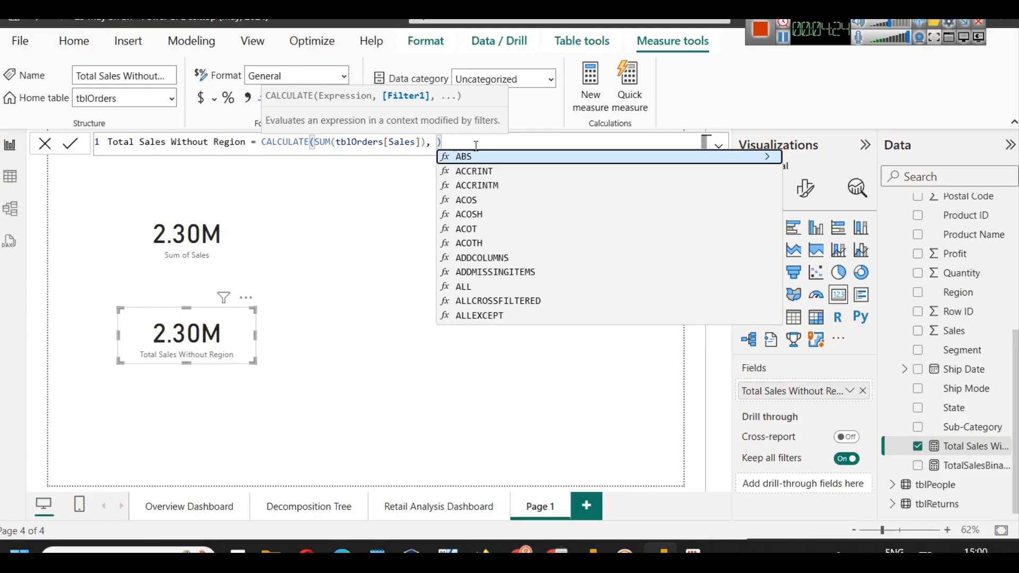
pyautogui.write('tbl')
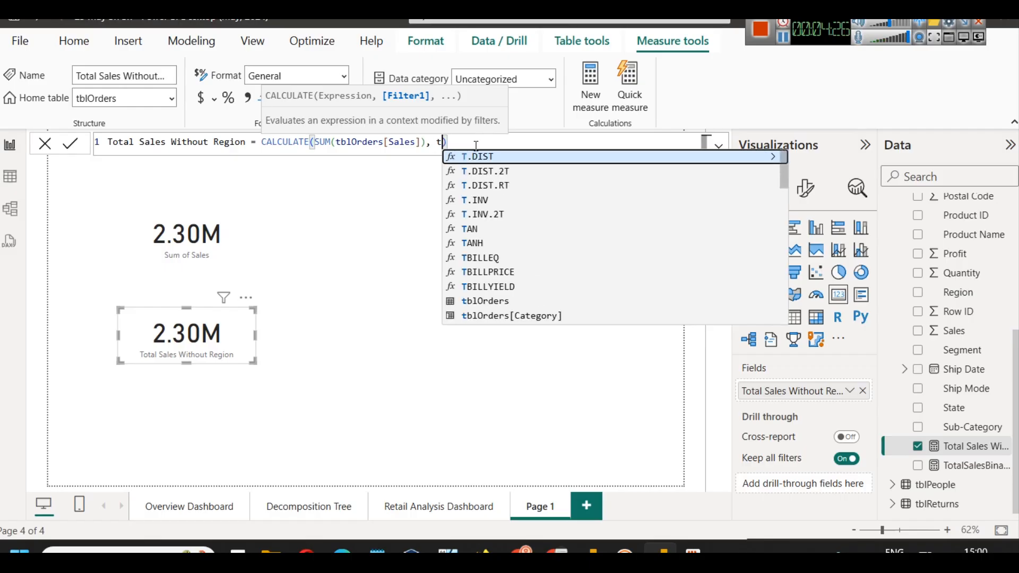
pyautogui.press('Down')
pyautogui.press('Down')
pyautogui.press('Down')
pyautogui.press('Down')
pyautogui.press('Down')
pyautogui.press('Down')
pyautogui.press('Down')
pyautogui.press('Down')
pyautogui.press('Down')
pyautogui.press('Down')
pyautogui.press('Down')
pyautogui.press('Down')
pyautogui.press('Down')
pyautogui.press('Down')
pyautogui.press('Down')
pyautogui.press('Down')
pyautogui.press('Down')
pyautogui.press('Down')
pyautogui.press('Down')
pyautogui.press('Down')
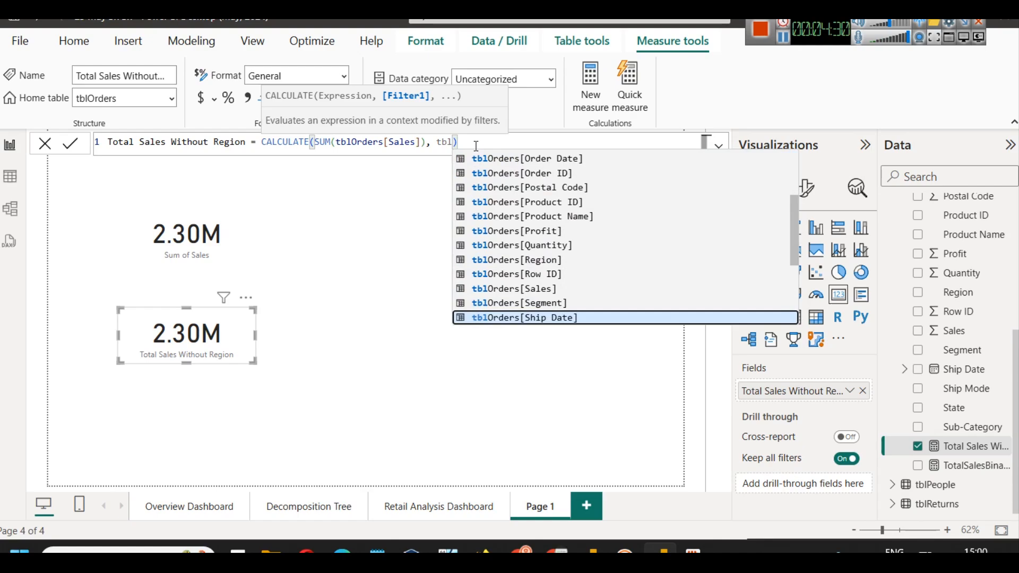
pyautogui.press('Tab')
pyautogui.write('=')
pyautogui.write(' "O')
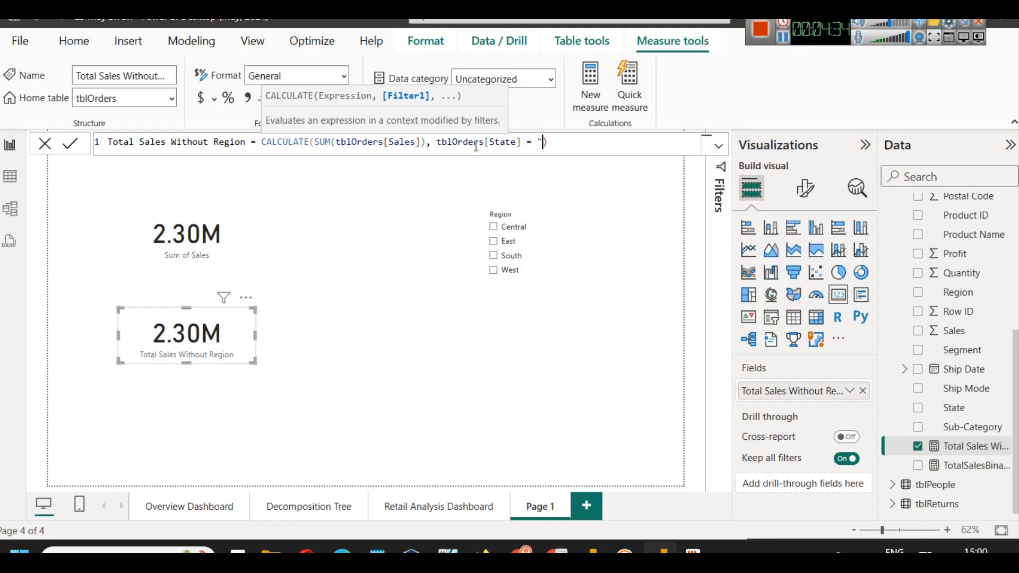
pyautogui.write('hio')
# - Rename the measure to "Total Sales of Ohio" within its formula and commit the change
pyautogui.moveTo(170, 143); pyautogui.dragTo(251, 144)
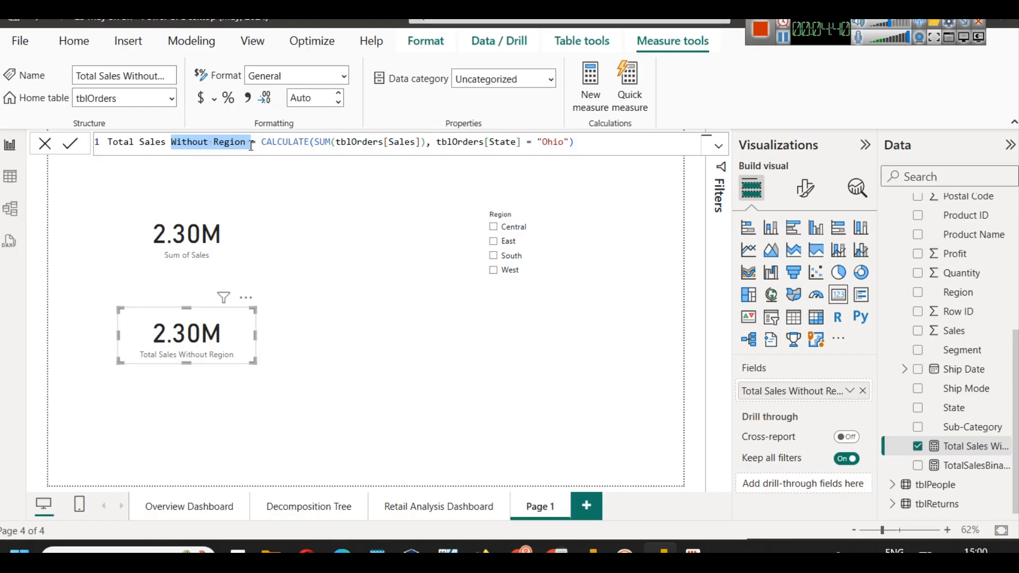
pyautogui.write('of Oh')
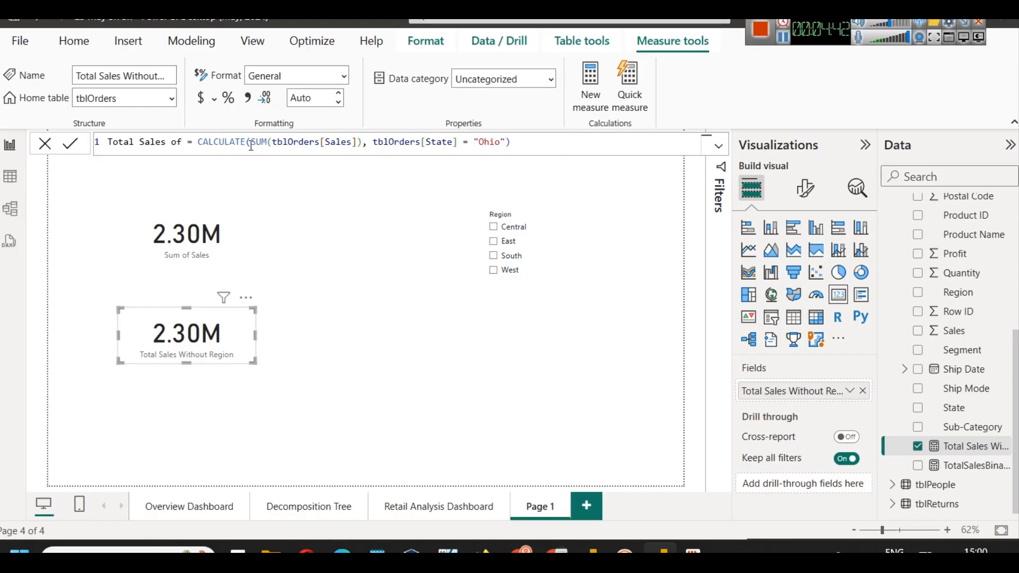
pyautogui.write('io')
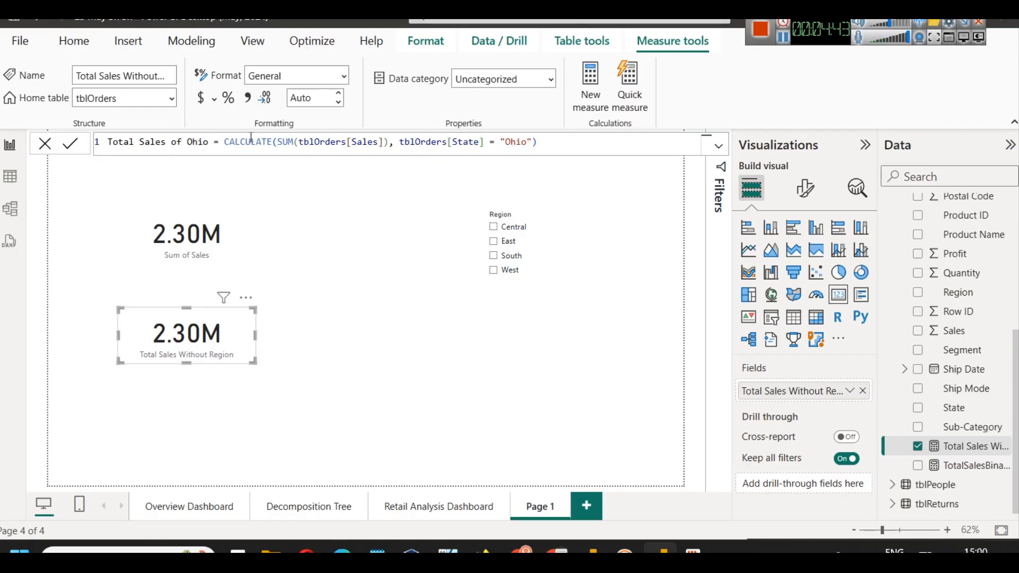
pyautogui.click(70, 144)
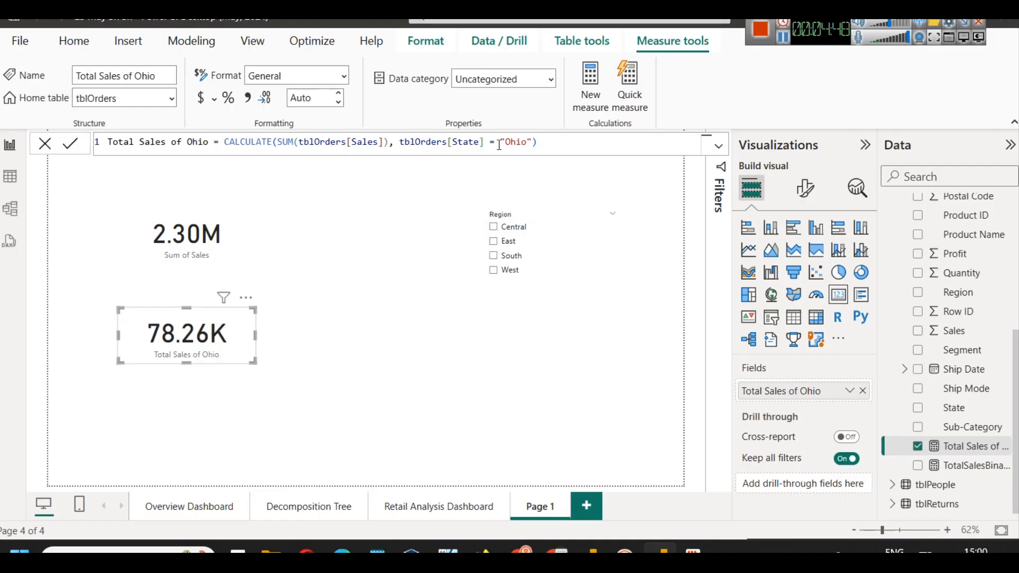
# - Examine the SUM expression and the State filter argument in the Total Sales of Ohio formula
pyautogui.click(541, 143)
pyautogui.moveTo(277, 143); pyautogui.dragTo(391, 143)
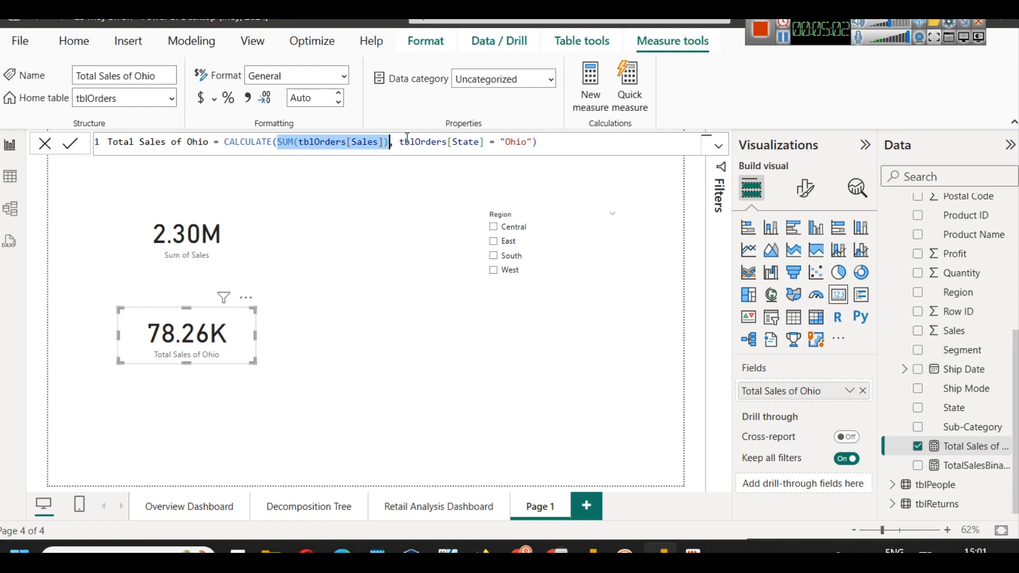
pyautogui.moveTo(400, 143); pyautogui.dragTo(532, 144)
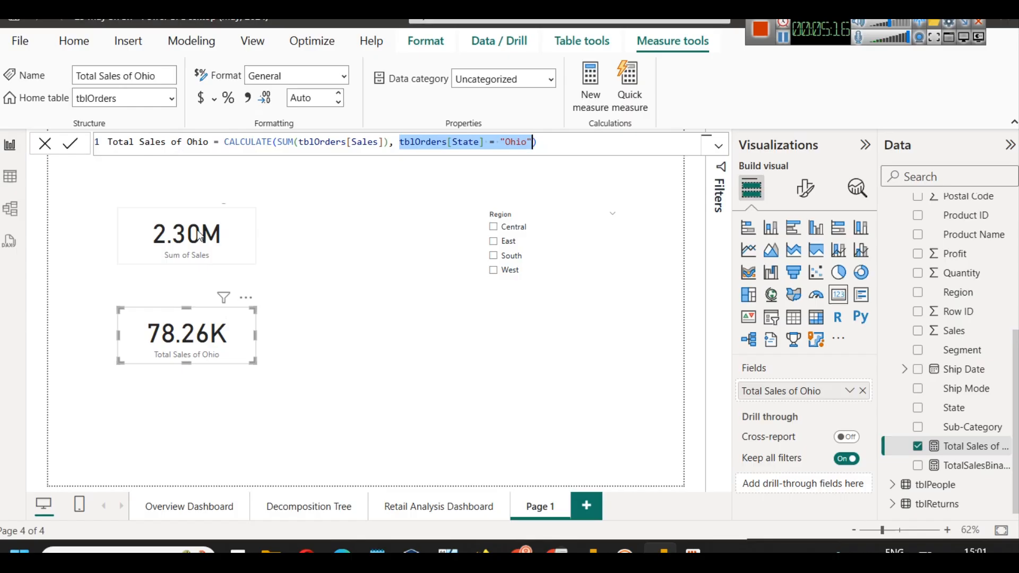
# - Compare both cards while switching the Region slicer among Central, East, South and West, and clear the selection
pyautogui.click(503, 228)
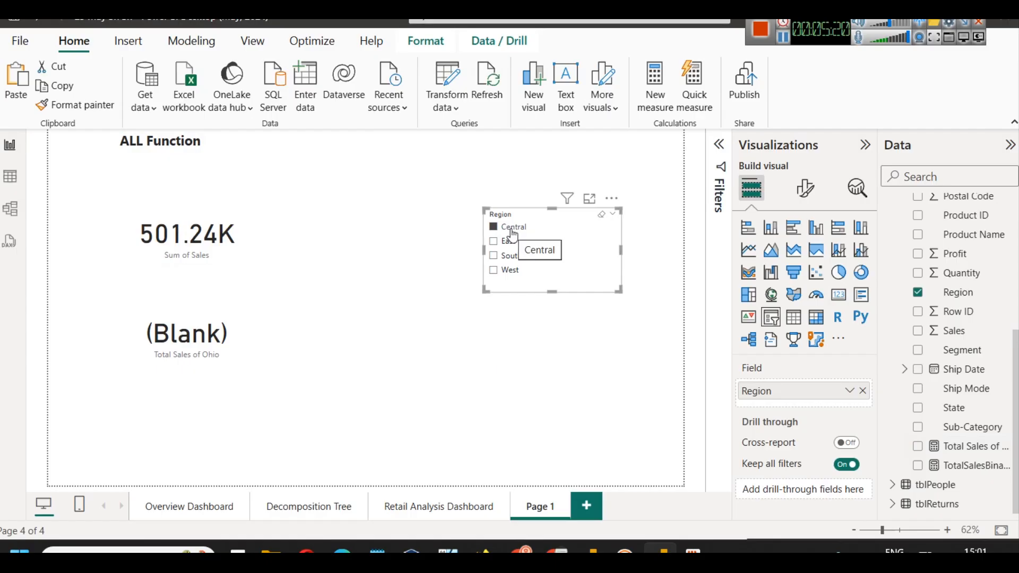
pyautogui.click(512, 243)
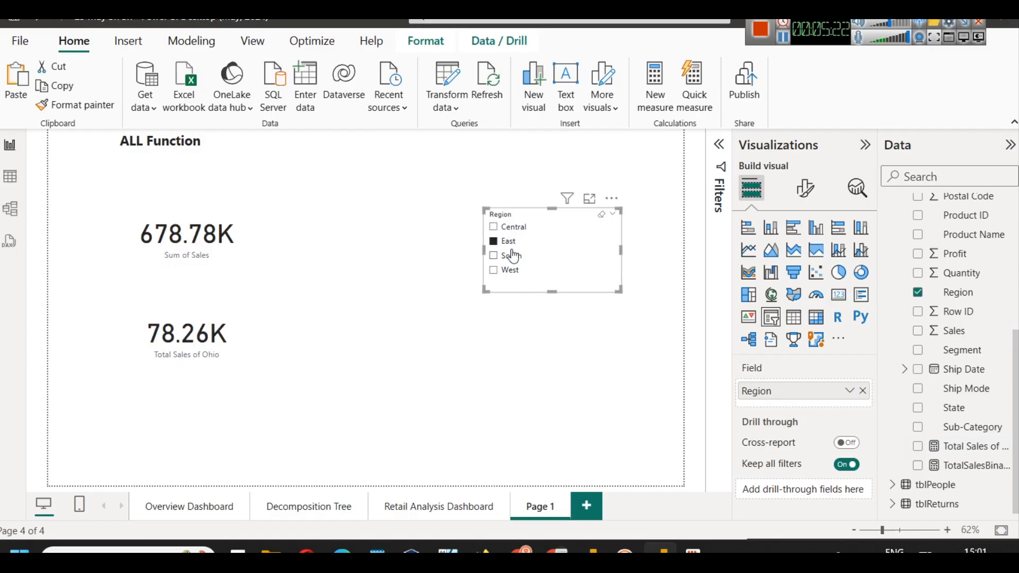
pyautogui.click(511, 255)
pyautogui.click(509, 271)
pyautogui.click(507, 242)
pyautogui.click(507, 228)
pyautogui.click(508, 241)
pyautogui.click(507, 228)
pyautogui.click(507, 243)
pyautogui.click(509, 269)
pyautogui.click(507, 255)
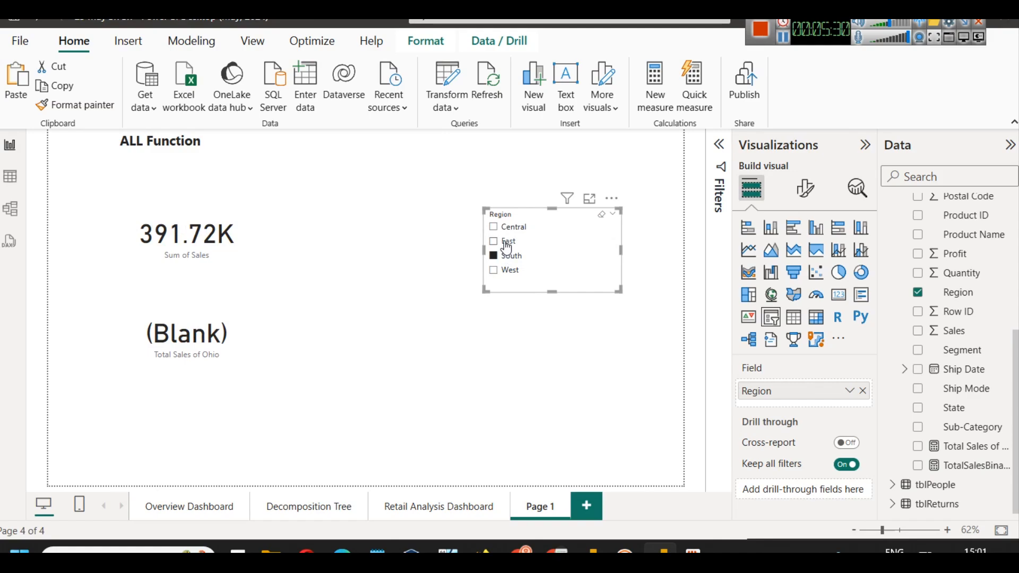
pyautogui.click(508, 241)
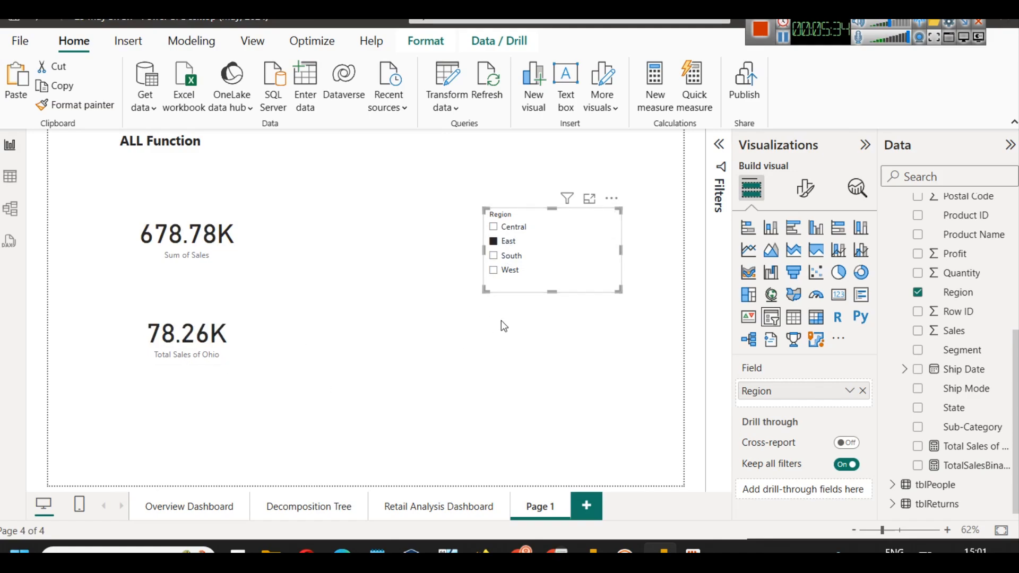
pyautogui.click(506, 242)
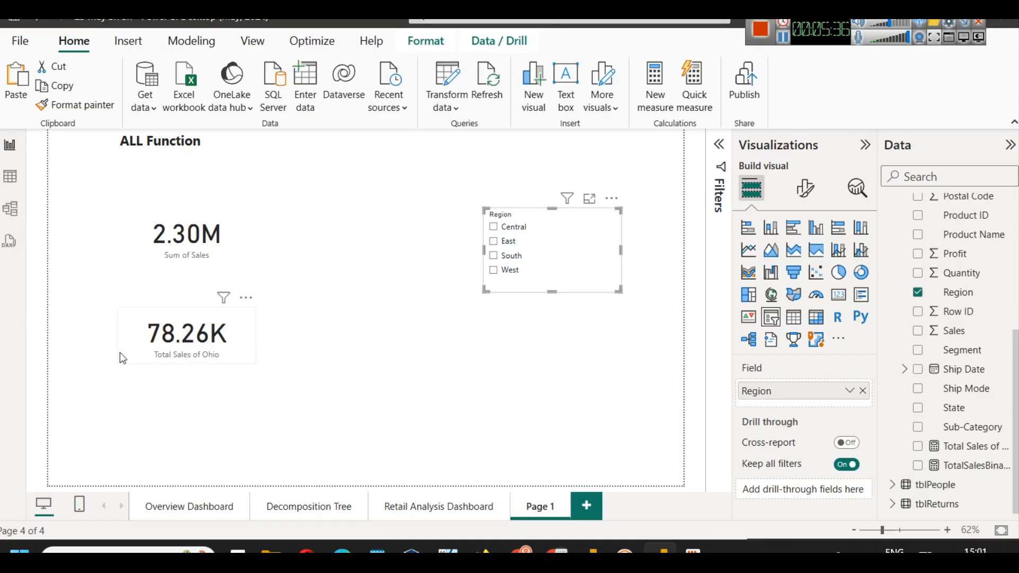
# - Copy the entire Total Sales of Ohio measure formula
pyautogui.click(173, 348)
pyautogui.click(965, 447)
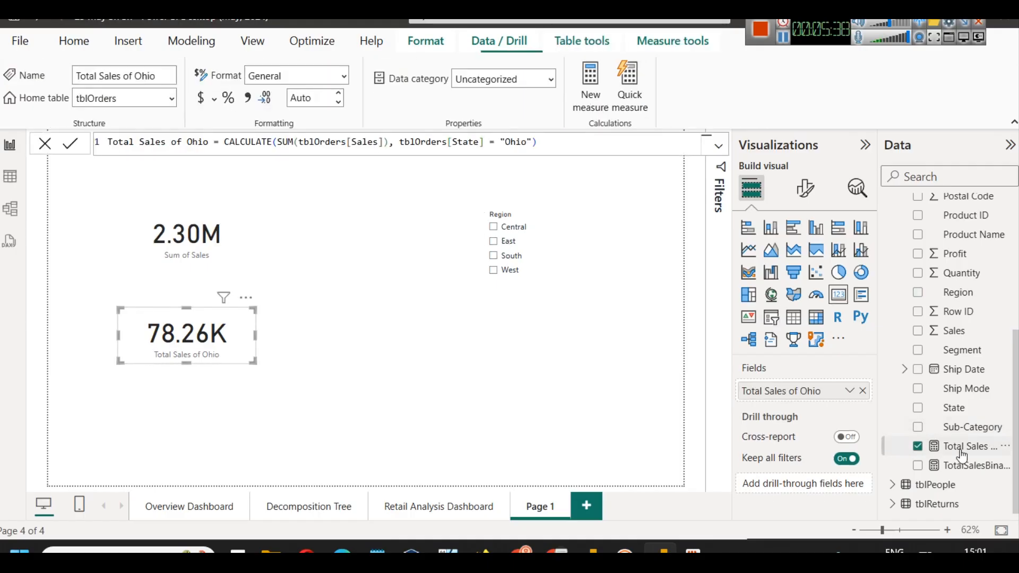
pyautogui.click(573, 143)
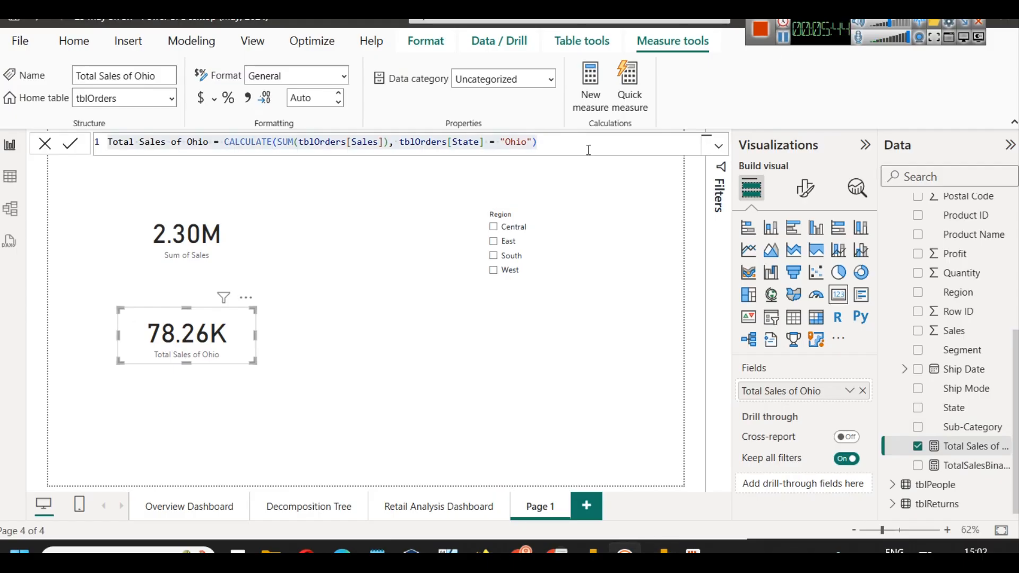
pyautogui.hotkey('ctrl', 'a')
pyautogui.hotkey('ctrl', 'c')
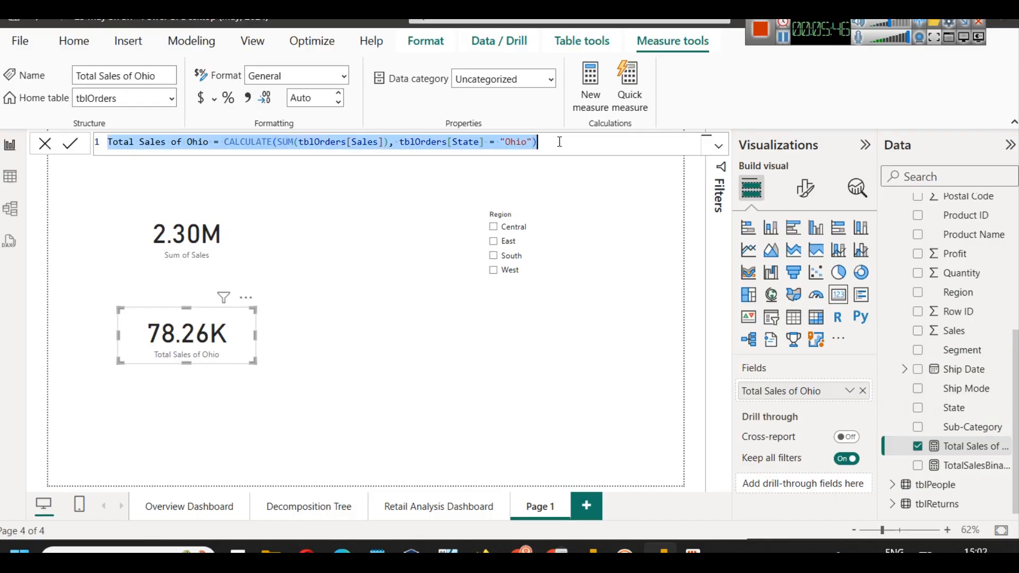
# - Create a new measure in the tblOrders table and paste the copied Total Sales of Ohio formula into it
pyautogui.scroll(5, 997, 313)
pyautogui.scroll(2, 999, 291)
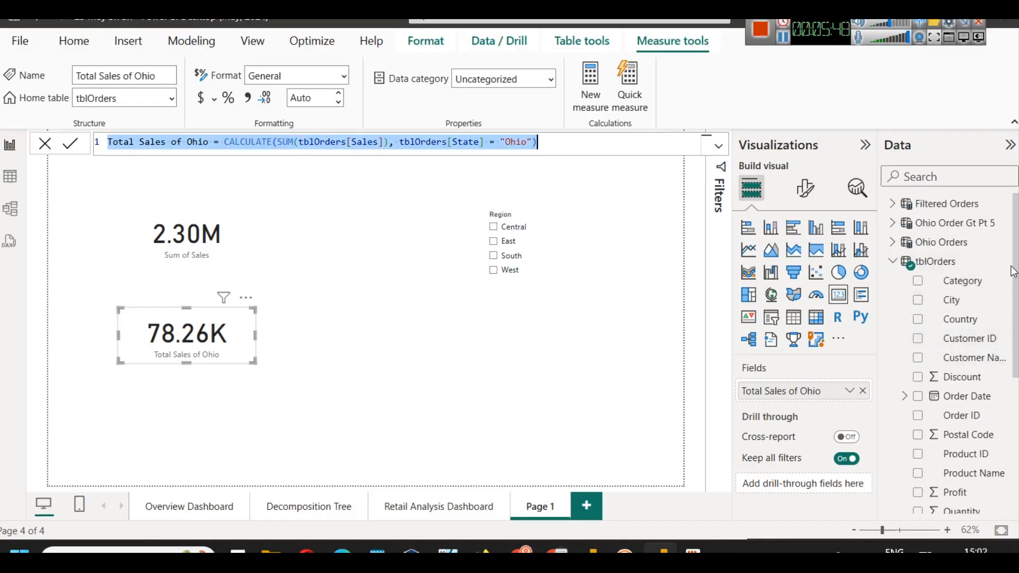
pyautogui.click(1004, 242)
pyautogui.click(907, 263)
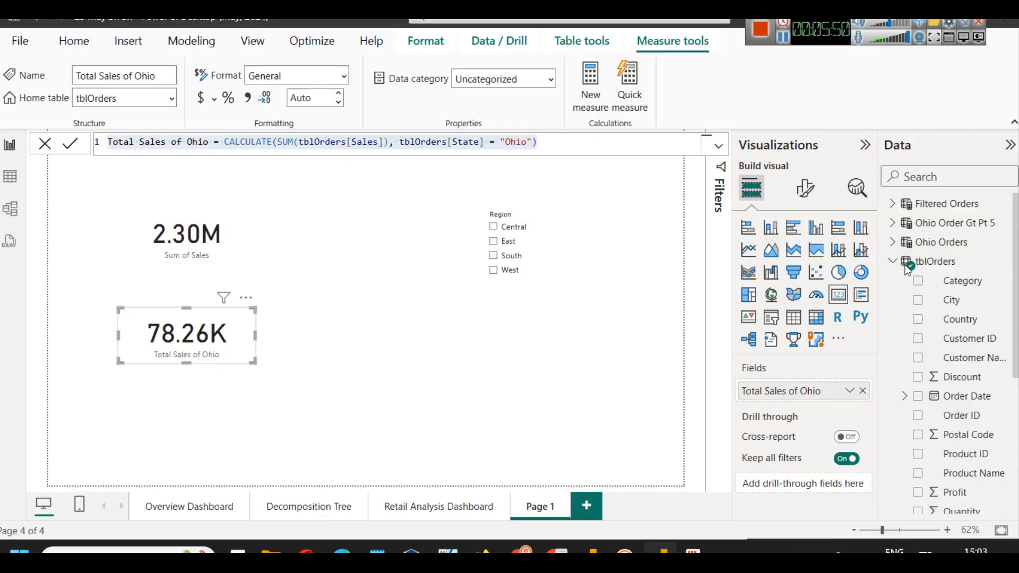
pyautogui.hotkey('ctrl', 'v')
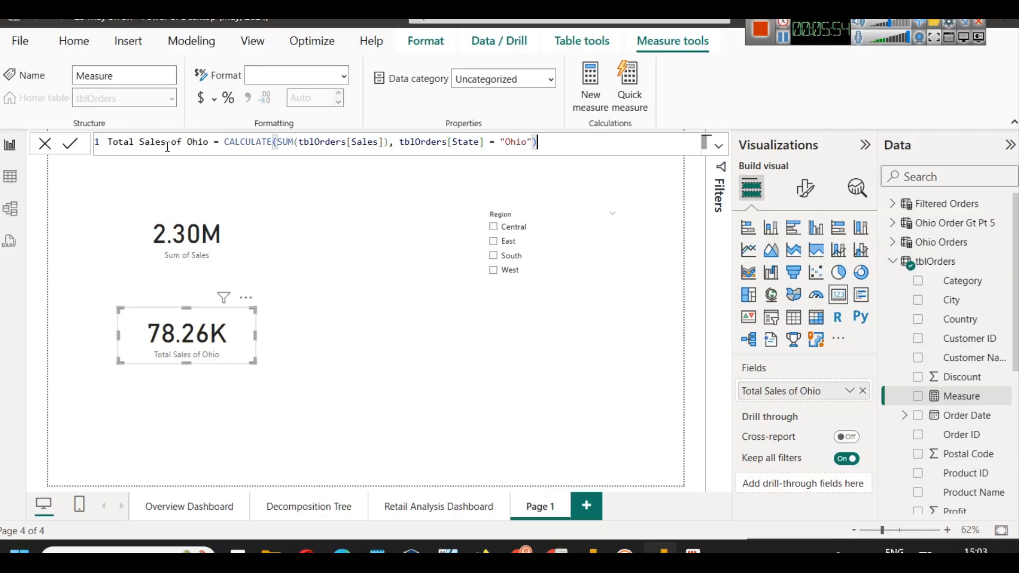
# - Rename the new measure to "Total Sales Without Region", remove the State = "Ohio" filter from its CALCULATE formula, and commit it
pyautogui.moveTo(166, 142); pyautogui.dragTo(215, 142)
pyautogui.write('Without ')
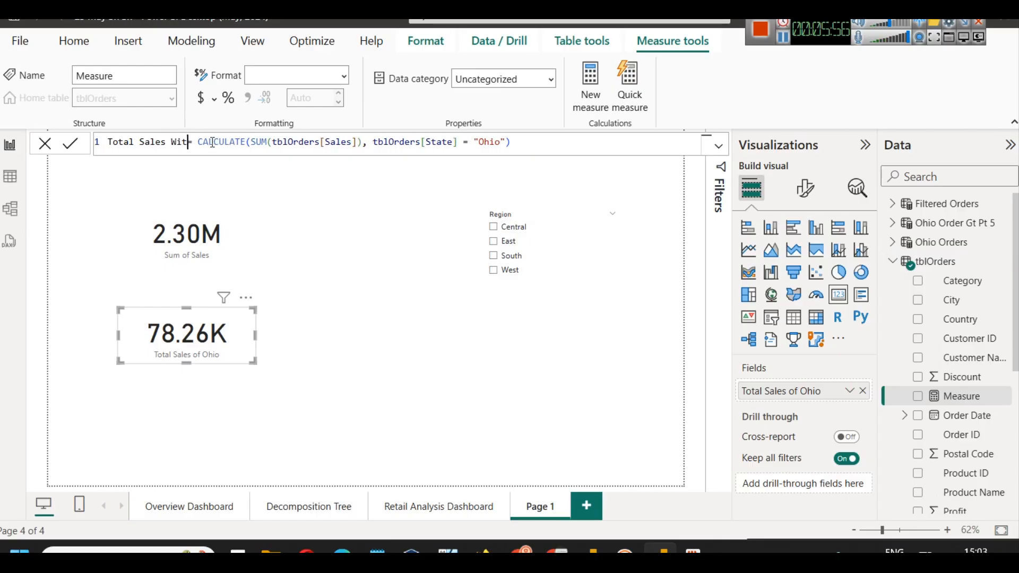
pyautogui.write('Region')
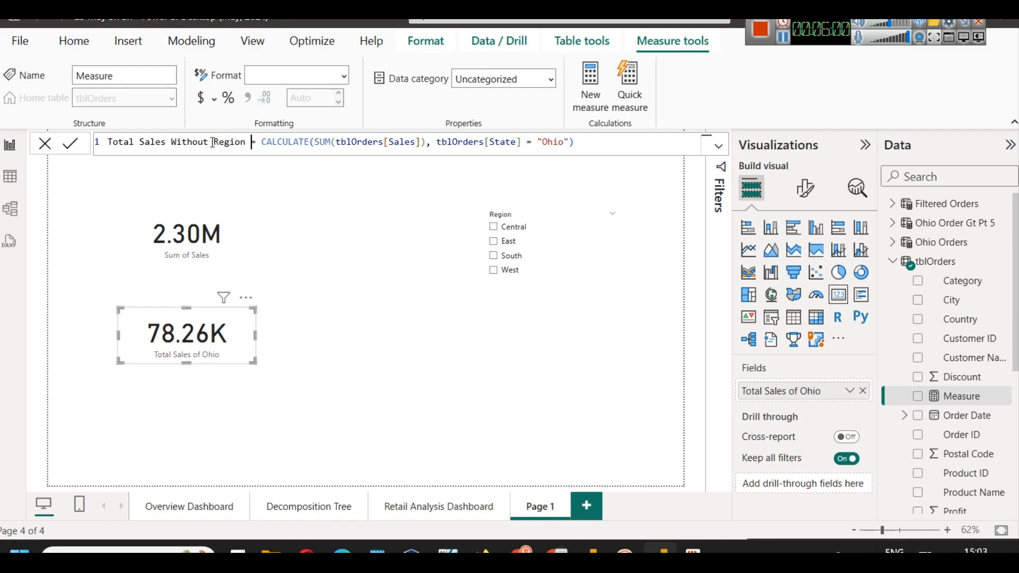
pyautogui.moveTo(423, 142); pyautogui.dragTo(569, 142)
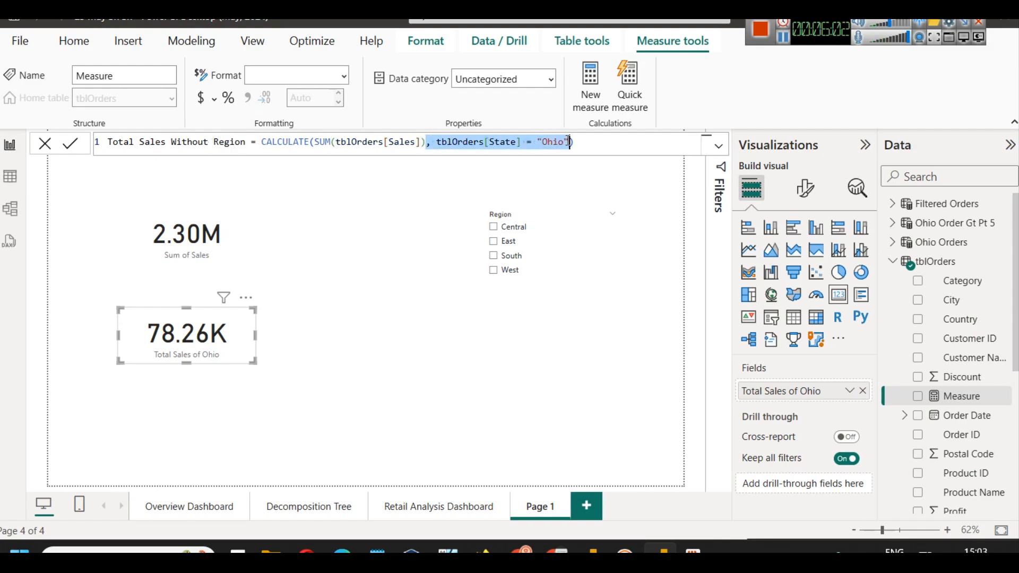
pyautogui.press('BackSpace')
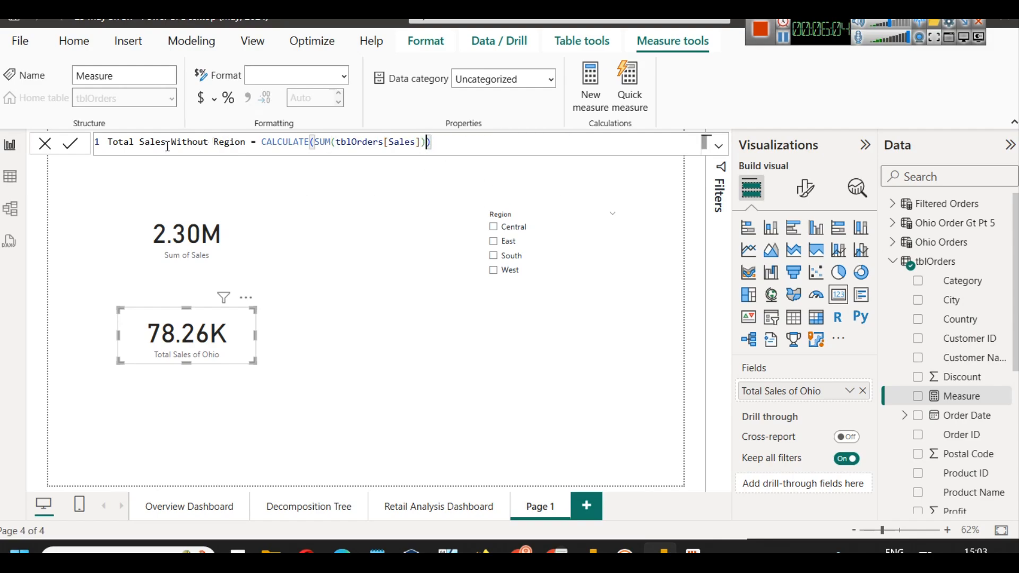
pyautogui.click(71, 144)
# - Reposition the Total Sales of Ohio and Sum of Sales cards, and place a copy of the Sum of Sales card beside the Ohio card
pyautogui.moveTo(168, 314); pyautogui.dragTo(127, 308)
pyautogui.moveTo(157, 251); pyautogui.dragTo(160, 225)
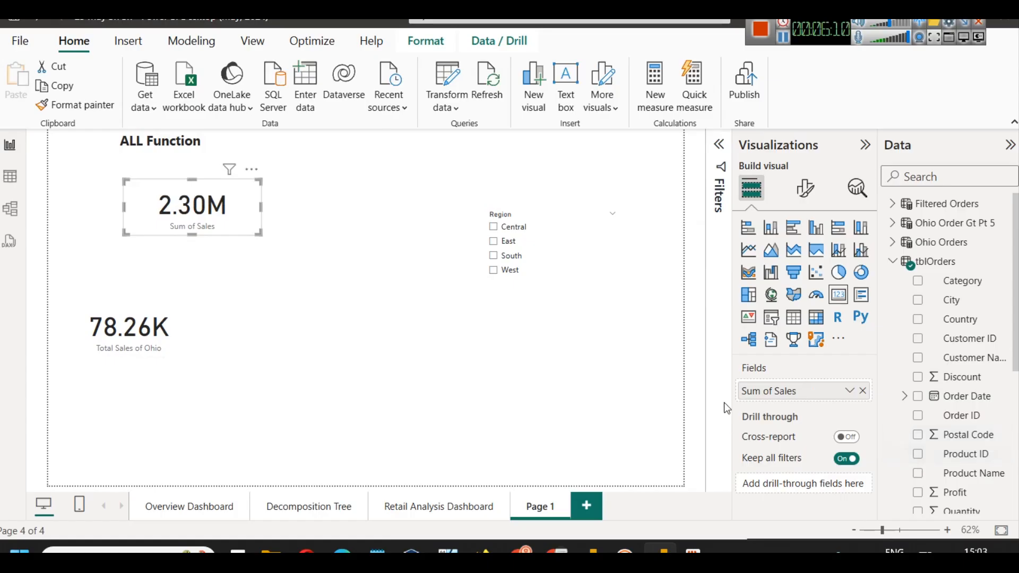
pyautogui.hotkey('ctrl', 'c')
pyautogui.hotkey('ctrl', 'v')
pyautogui.click(206, 230)
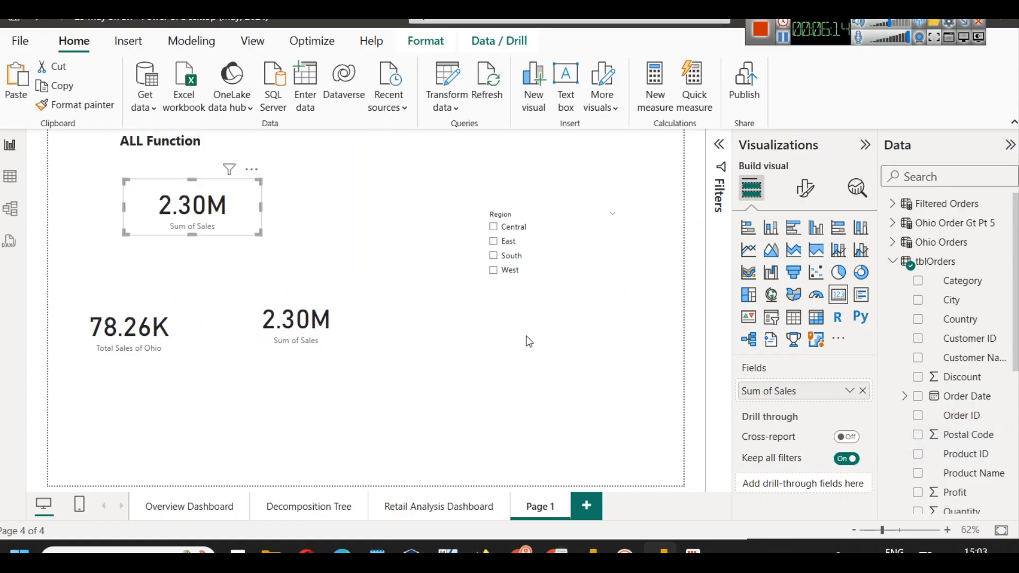
# - Replace the Sum of Sales field in the copied card with the Total Sales Without Region measure
pyautogui.scroll(-5, 998, 403)
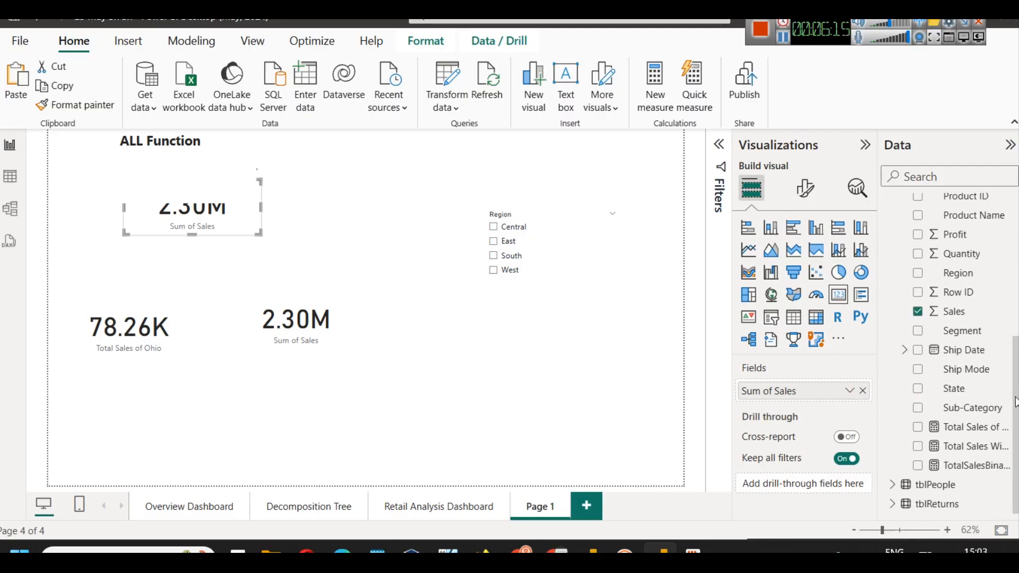
pyautogui.click(971, 447)
pyautogui.click(320, 339)
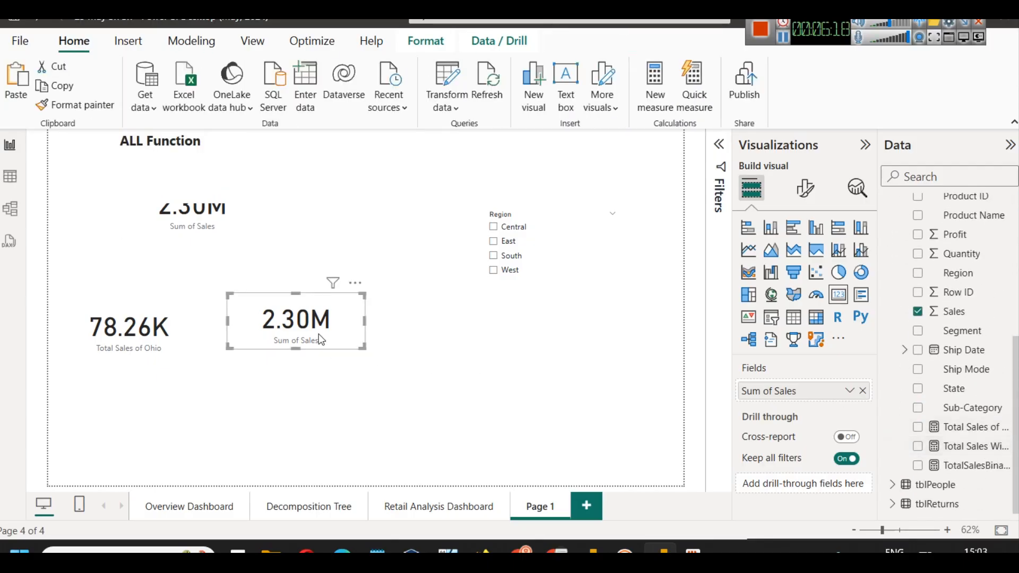
pyautogui.click(862, 391)
pyautogui.moveTo(963, 446); pyautogui.dragTo(796, 392)
# - Check the Total Sales Without Region formula and compare its card with the Sum of Sales card, filtering the Region slicer to East
pyautogui.click(971, 446)
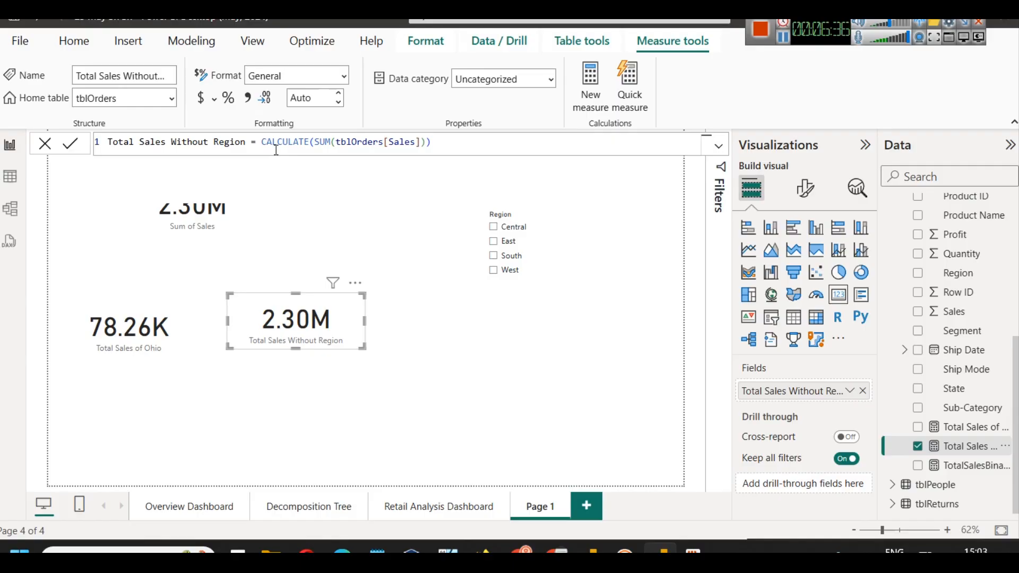
pyautogui.click(467, 340)
pyautogui.click(330, 310)
pyautogui.click(221, 227)
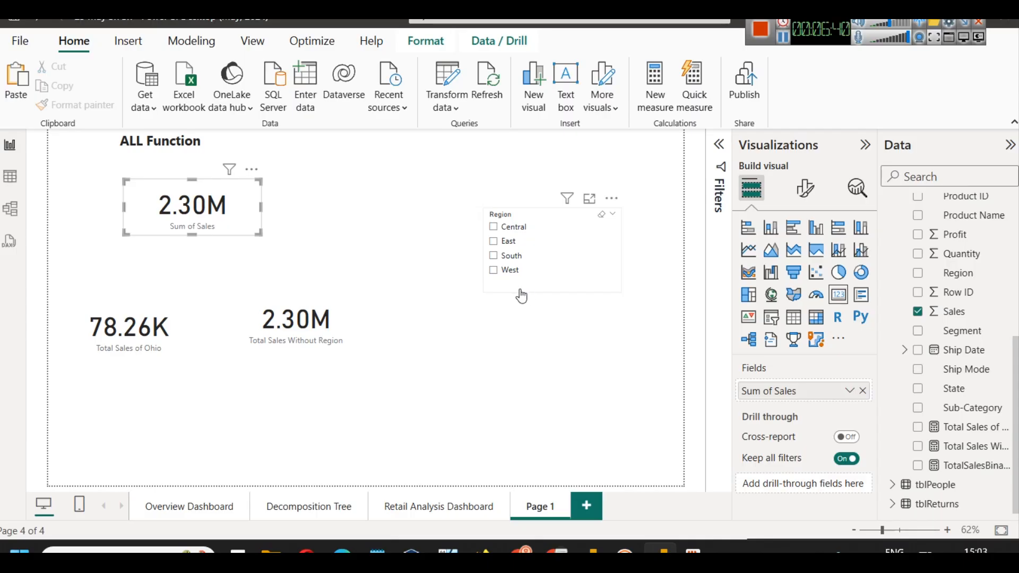
pyautogui.click(333, 316)
pyautogui.click(500, 241)
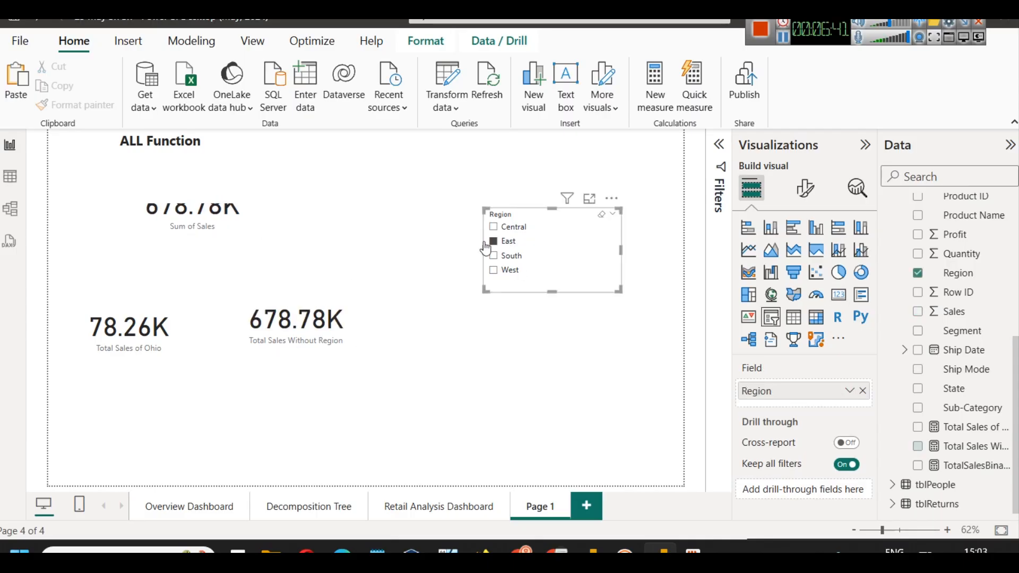
# - Move the Sum of Sales card down and shorten the ALL Function text box so that they no longer overlap
pyautogui.click(173, 216)
pyautogui.moveTo(173, 215); pyautogui.dragTo(168, 253)
pyautogui.click(169, 189)
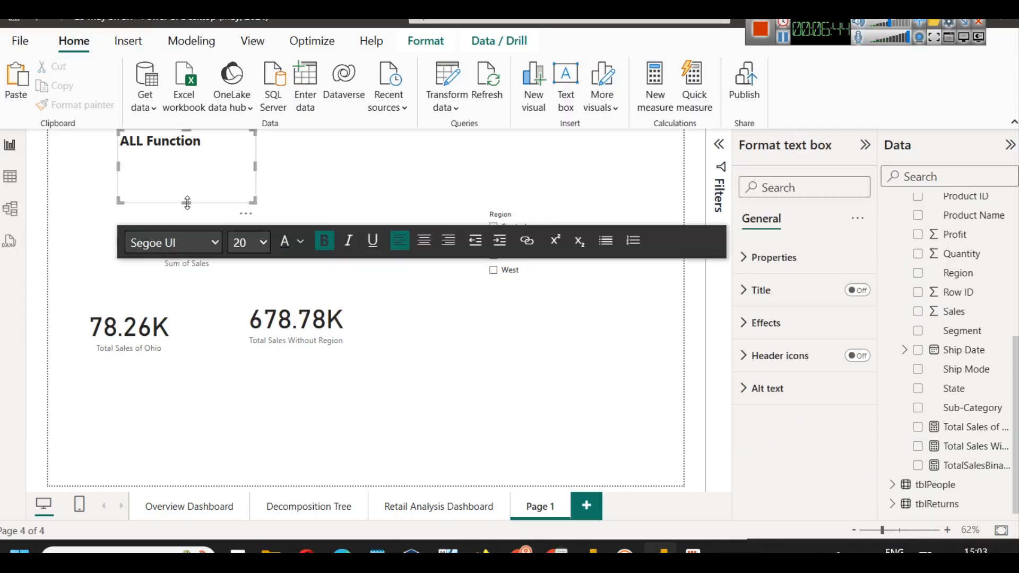
pyautogui.moveTo(186, 202); pyautogui.dragTo(185, 162)
pyautogui.click(295, 266)
# - Compare the three cards while switching the Region slicer among West, East and Central, and clear the selection
pyautogui.click(485, 255)
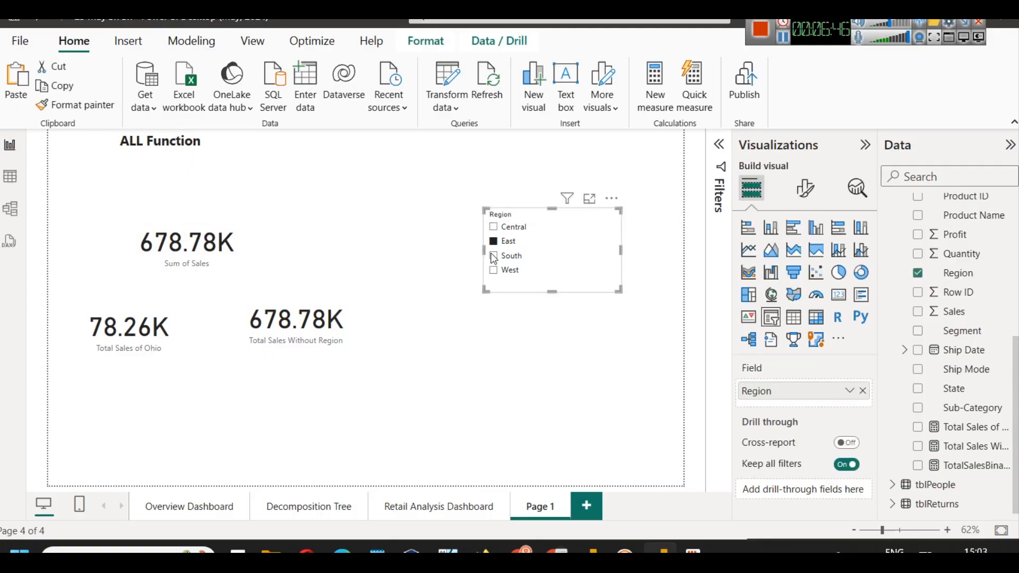
pyautogui.click(499, 272)
pyautogui.click(499, 241)
pyautogui.click(499, 227)
pyautogui.click(504, 241)
pyautogui.click(509, 271)
pyautogui.click(511, 272)
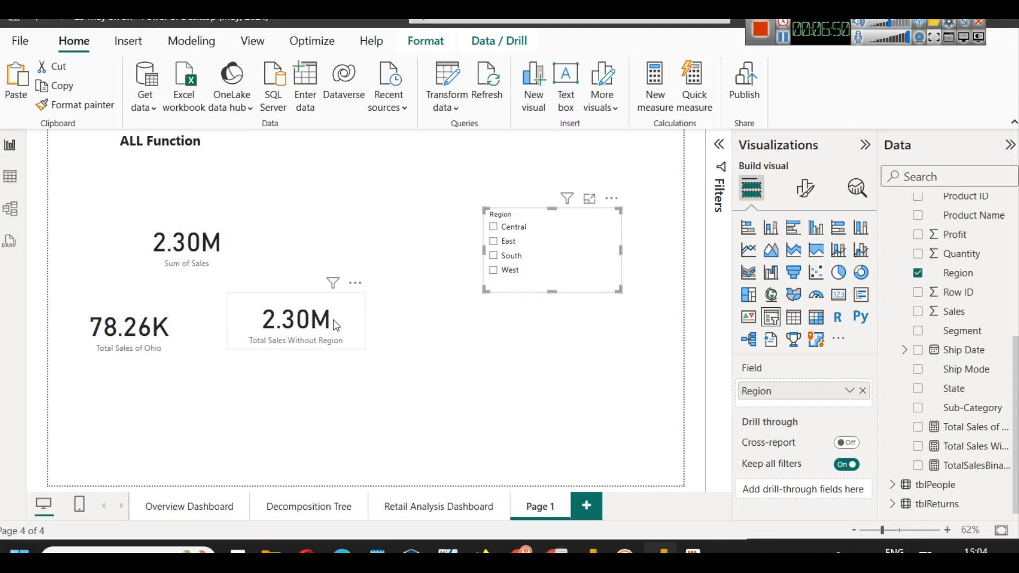
# - Start an ALL function as the filter argument of CALCULATE in the Total Sales Without Region formula
pyautogui.click(336, 320)
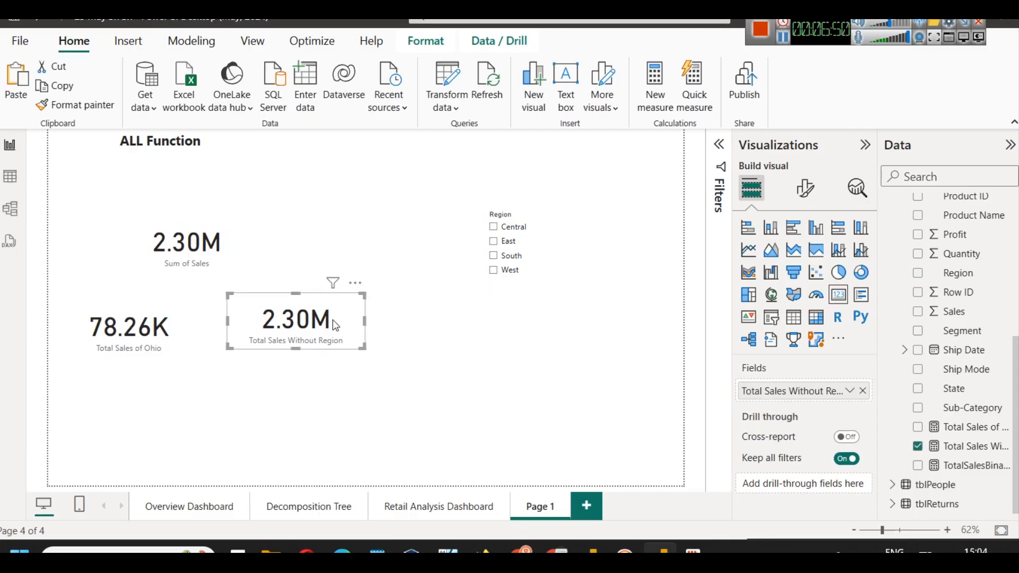
pyautogui.click(993, 447)
pyautogui.click(427, 142)
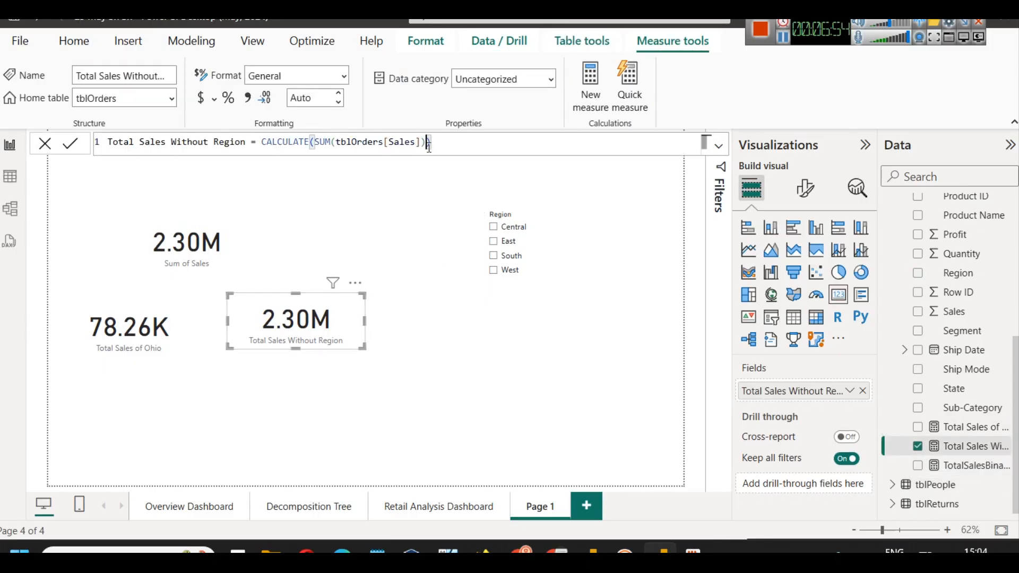
pyautogui.write(', ALL')
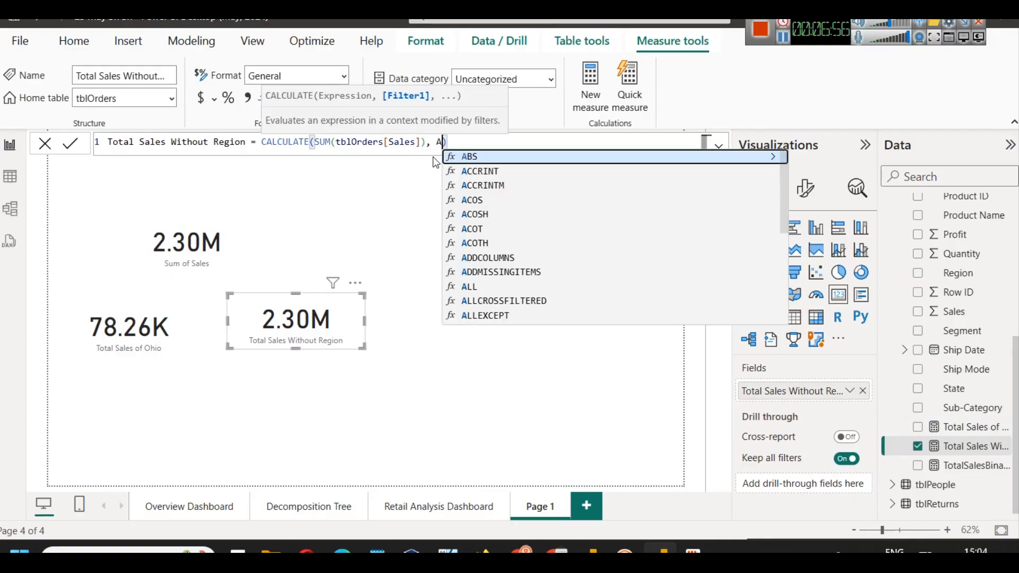
pyautogui.write('(')
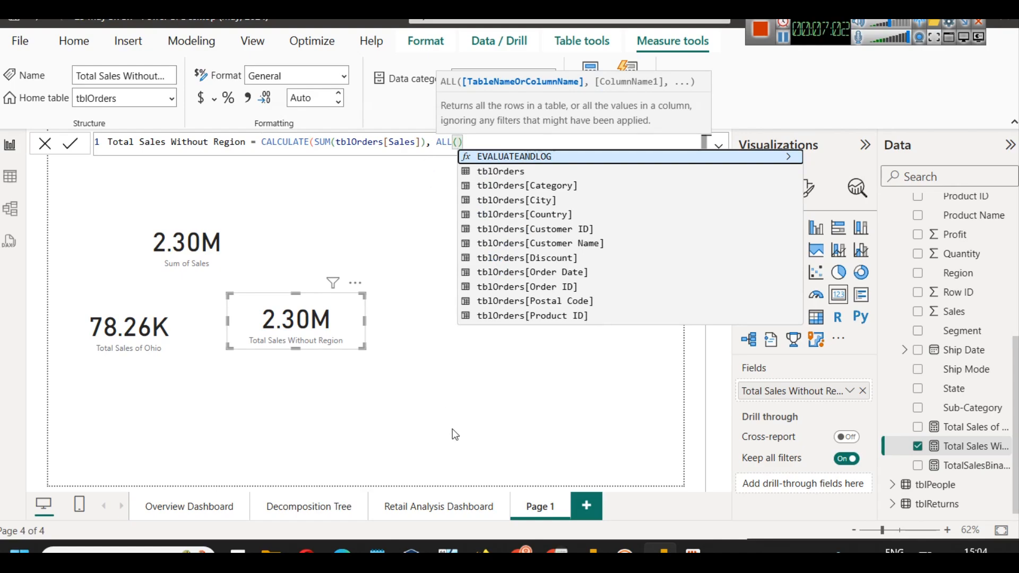
# - Switch to the browser article on DAX filter functions, examine the ALL('Orders') example and its purpose, and return to Power BI
pyautogui.moveTo(556, 552)
pyautogui.click(492, 516)
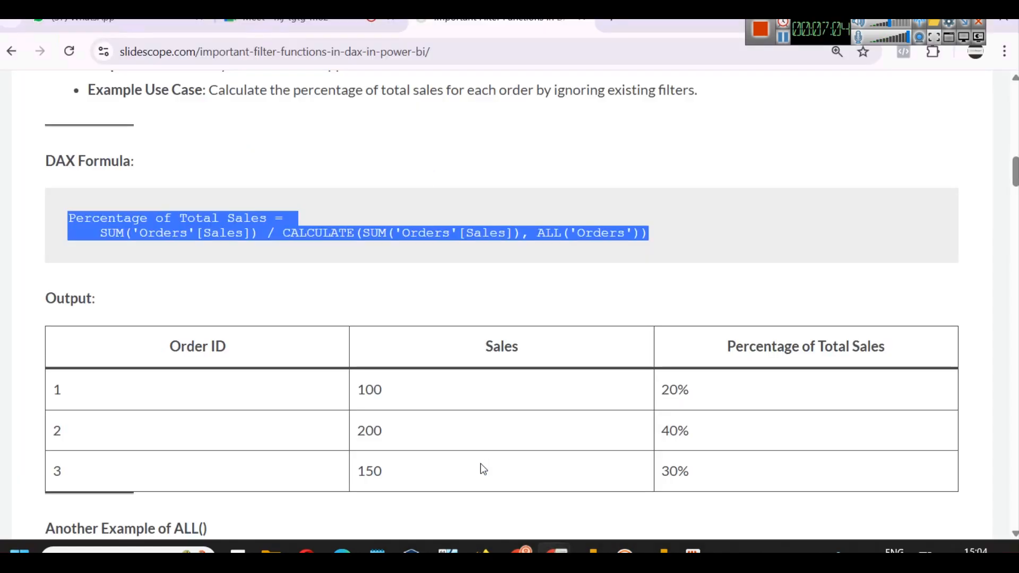
pyautogui.click(416, 247)
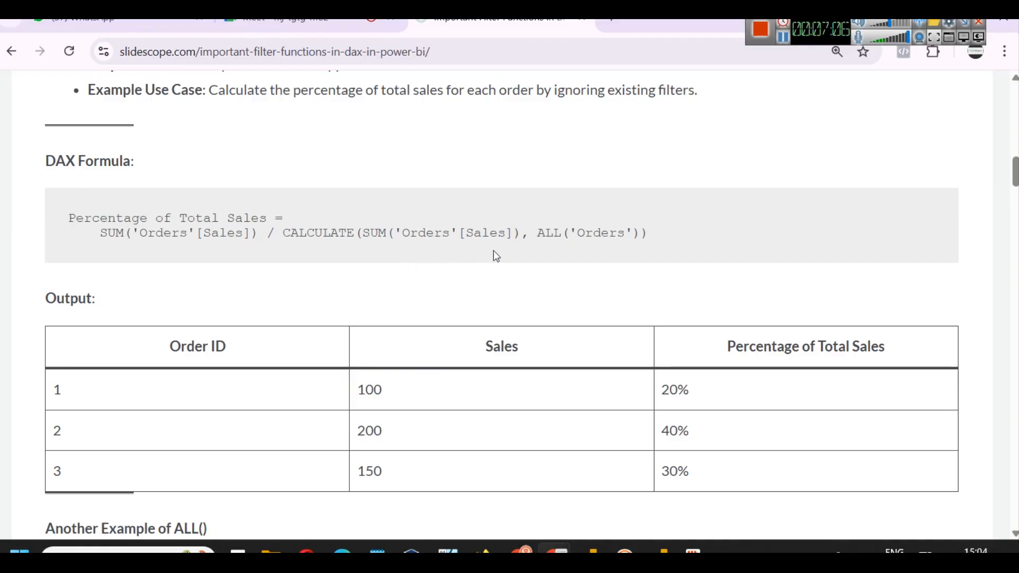
pyautogui.moveTo(538, 232); pyautogui.dragTo(636, 233)
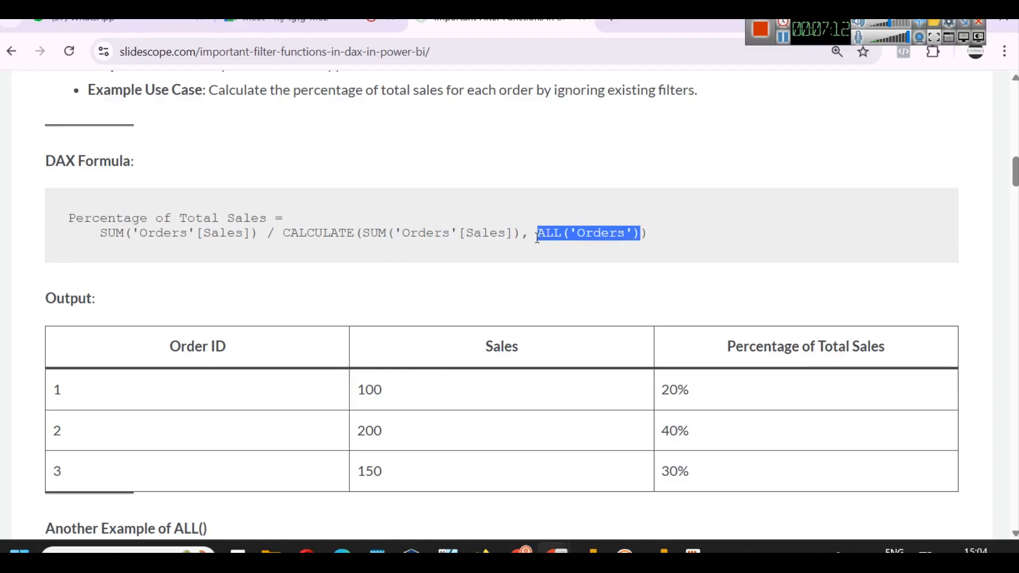
pyautogui.scroll(1, 484, 265)
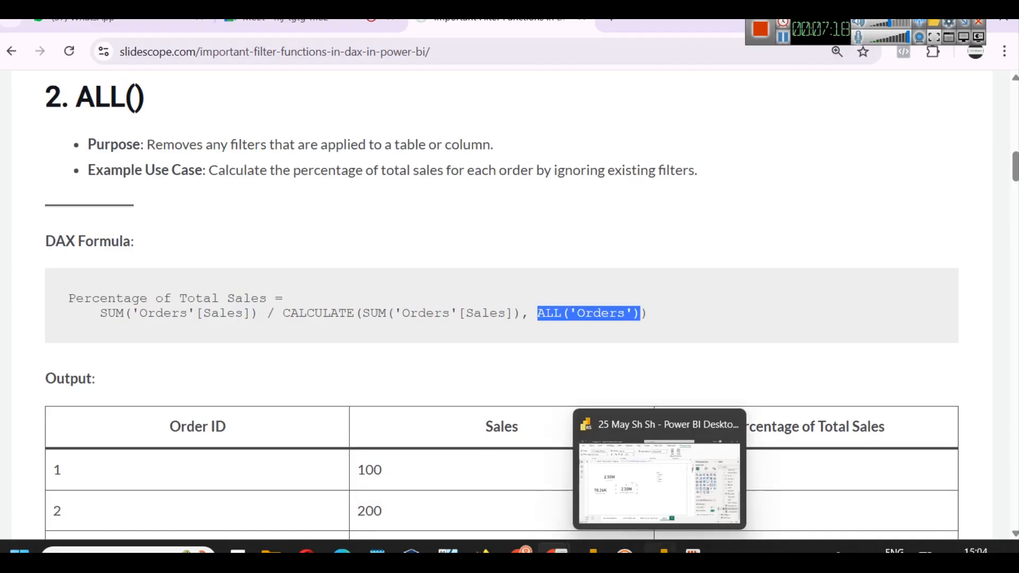
pyautogui.click(663, 552)
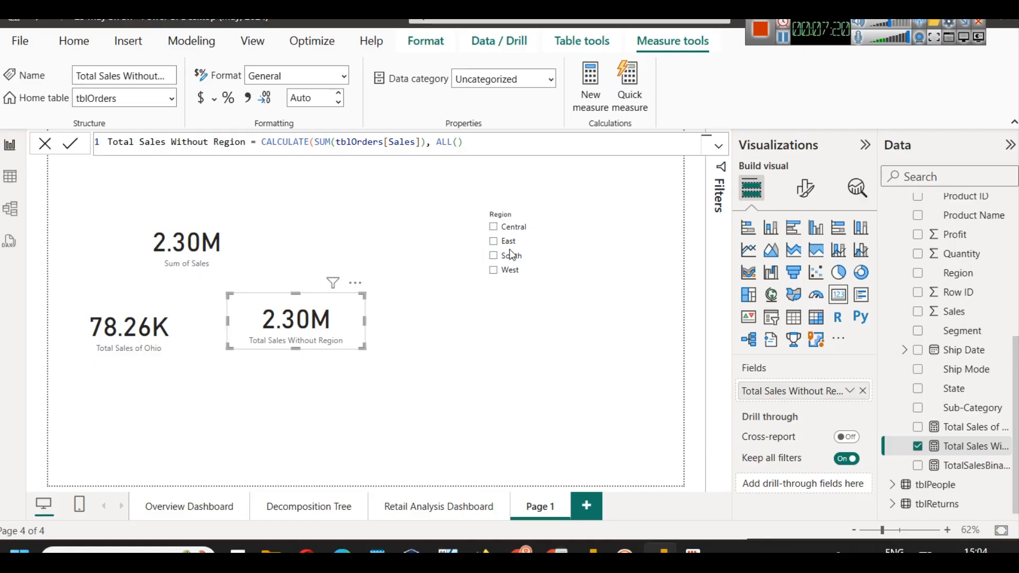
# - Complete the filter as ALL(tblOrders[Region]), close the CALCULATE formula, and commit the Total Sales Without Region measure
pyautogui.click(461, 144)
pyautogui.click(459, 147)
pyautogui.press('BackSpace')
pyautogui.write('(')
pyautogui.press('BackSpace')
pyautogui.write('(')
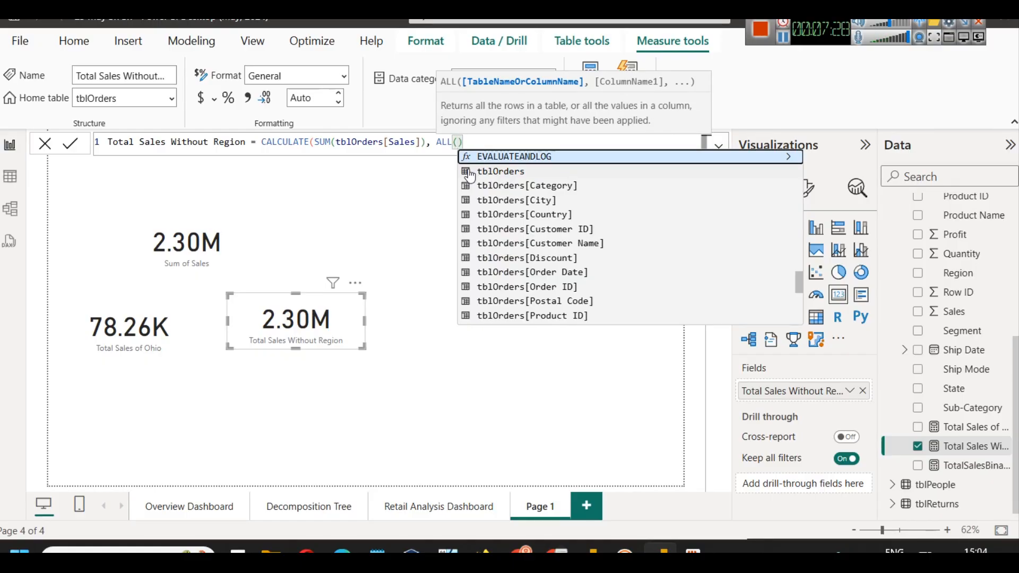
pyautogui.write('tb')
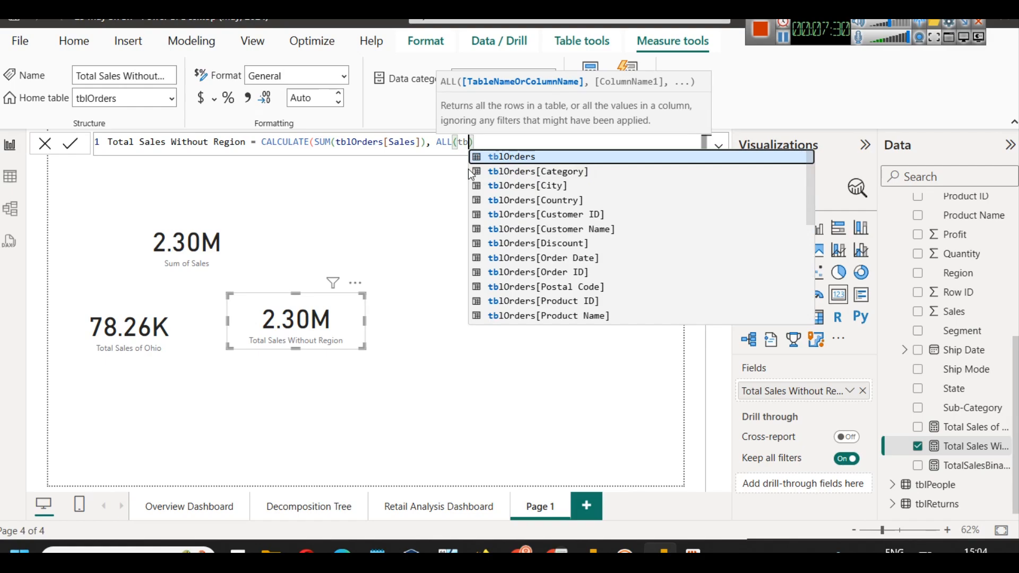
pyautogui.press('Down')
pyautogui.press('Down')
pyautogui.press('Down')
pyautogui.press('Down')
pyautogui.press('Down')
pyautogui.press('Down')
pyautogui.press('Down')
pyautogui.press('Down')
pyautogui.press('Down')
pyautogui.press('Down')
pyautogui.press('Down')
pyautogui.press('Down')
pyautogui.press('Down')
pyautogui.press('Down')
pyautogui.press('Down')
pyautogui.press('Down')
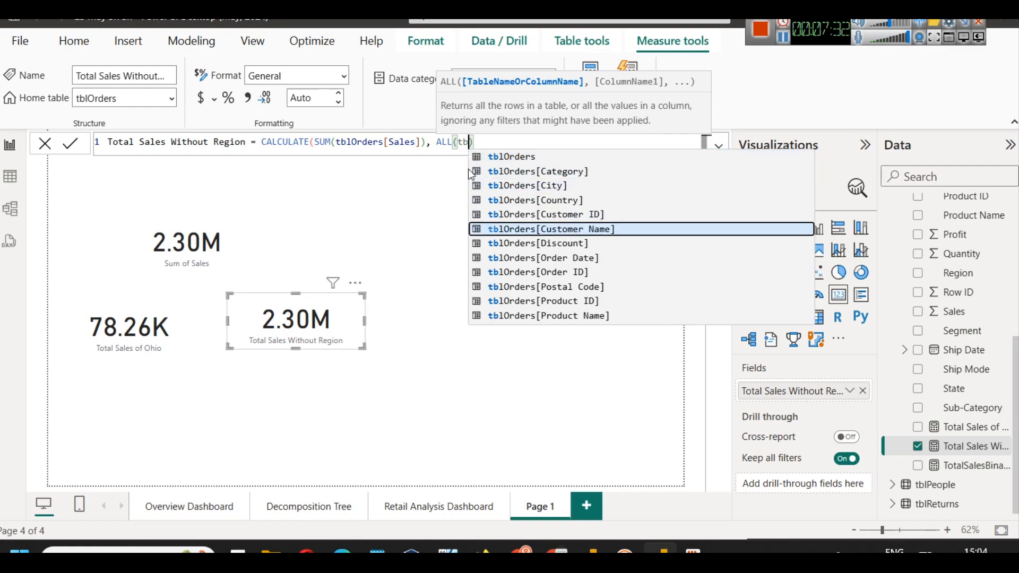
pyautogui.press('Up')
pyautogui.press('Up')
pyautogui.press('Up')
pyautogui.press('Tab')
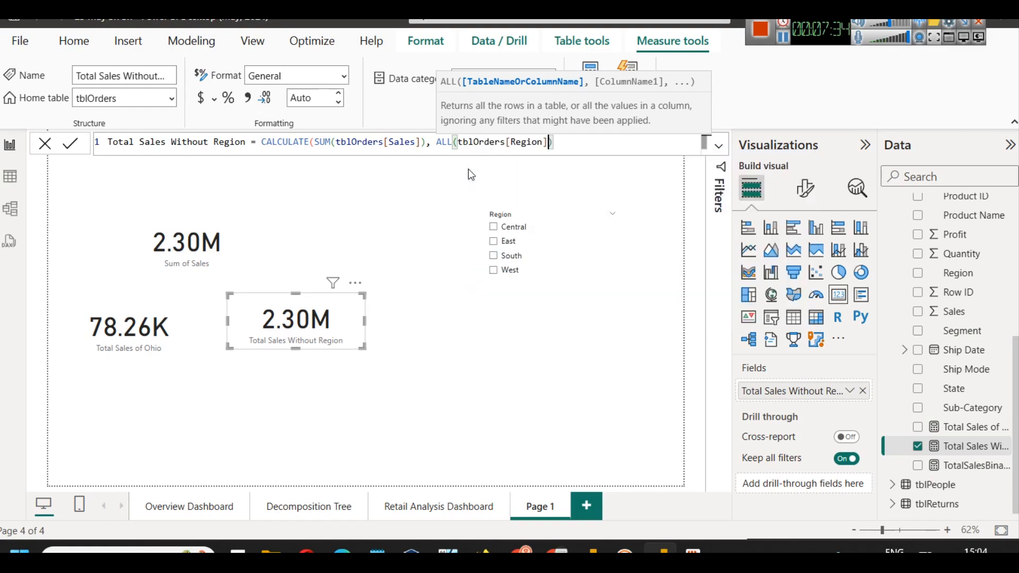
pyautogui.write('))')
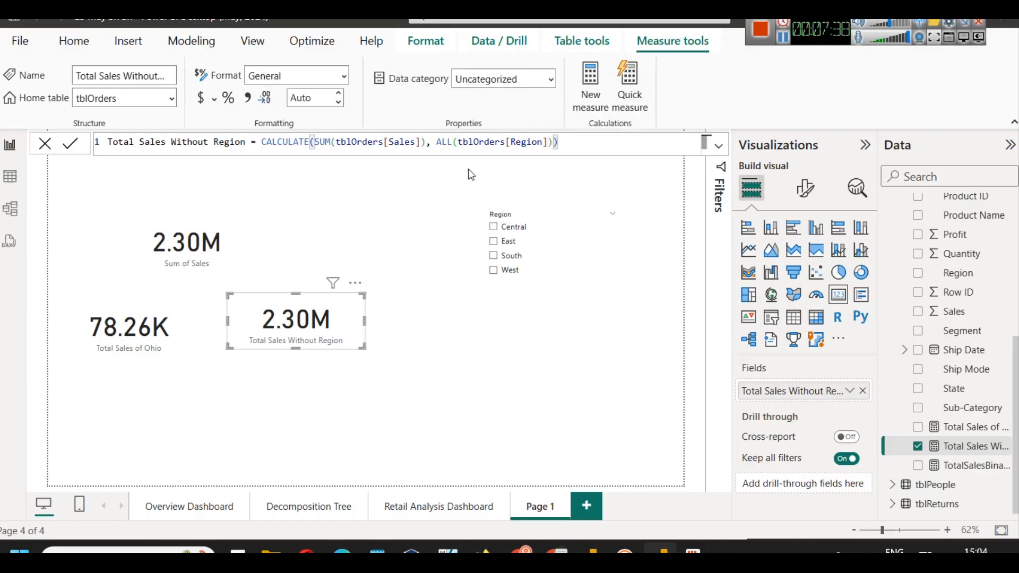
pyautogui.click(70, 145)
# - Compare the three cards while switching the Region slicer through Central, East, South and West
pyautogui.click(523, 229)
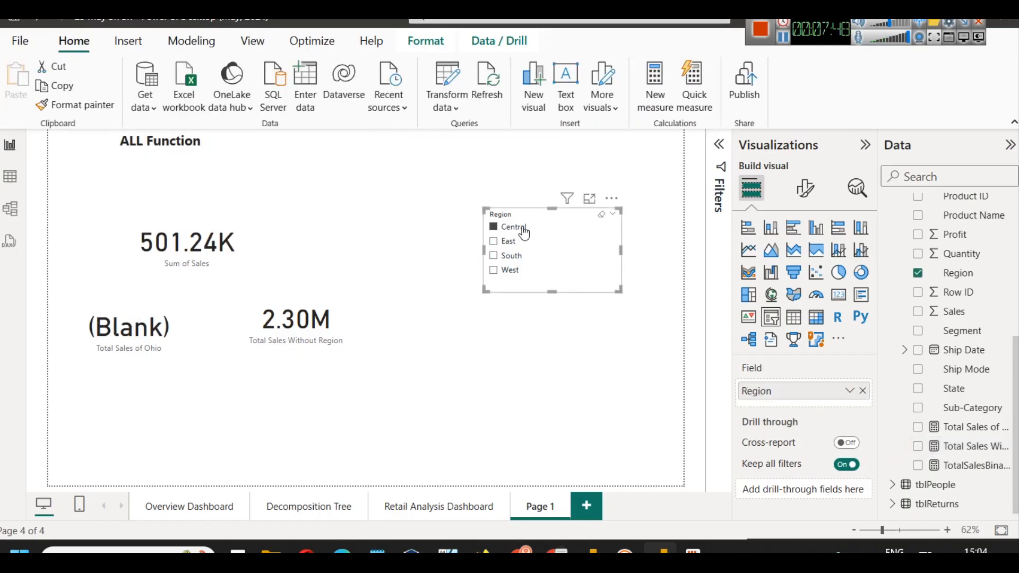
pyautogui.click(508, 242)
pyautogui.click(510, 256)
pyautogui.click(508, 269)
# - Review the formula behind the Total Sales Without Region card and return to the Region slicer
pyautogui.click(282, 328)
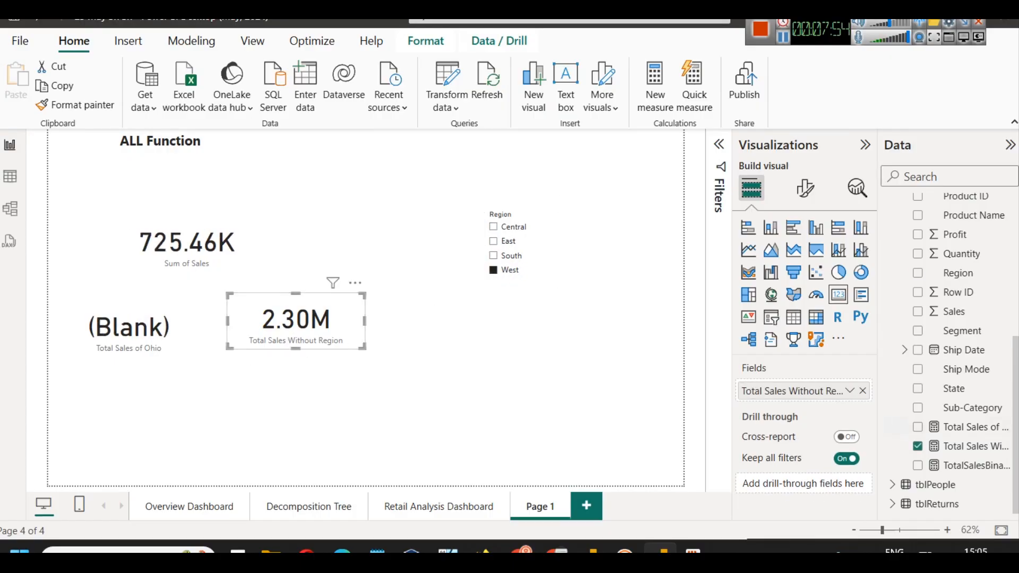
pyautogui.click(972, 446)
pyautogui.click(577, 144)
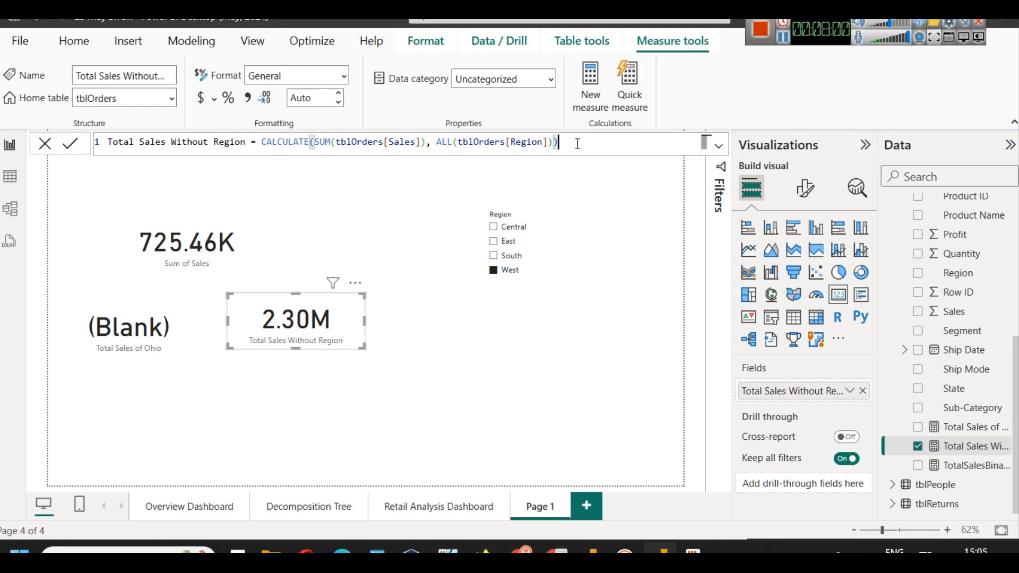
pyautogui.click(543, 277)
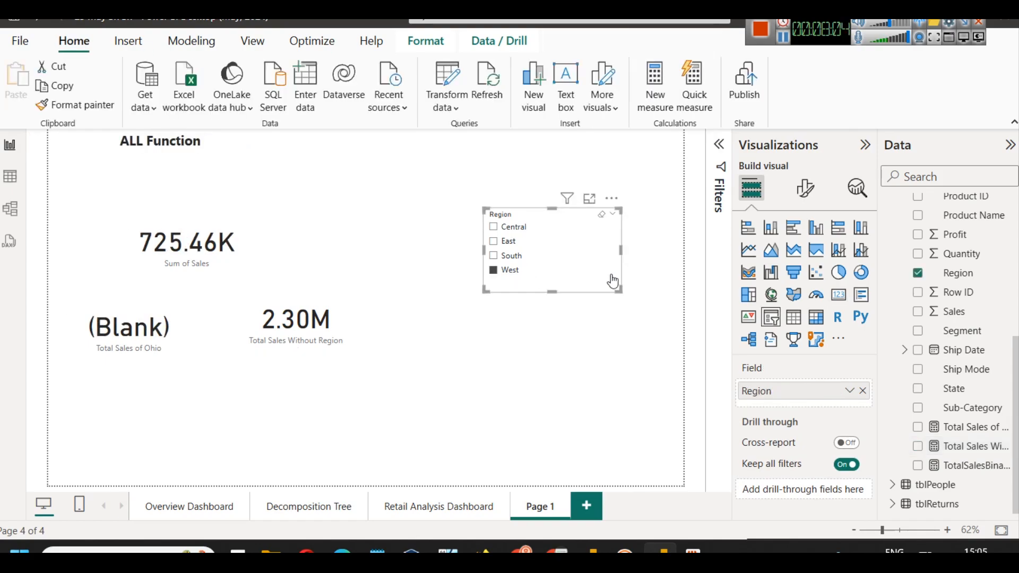
# - Set the Region slicer's values font size to 18 and make the slicer taller to fit all four regions
pyautogui.click(805, 187)
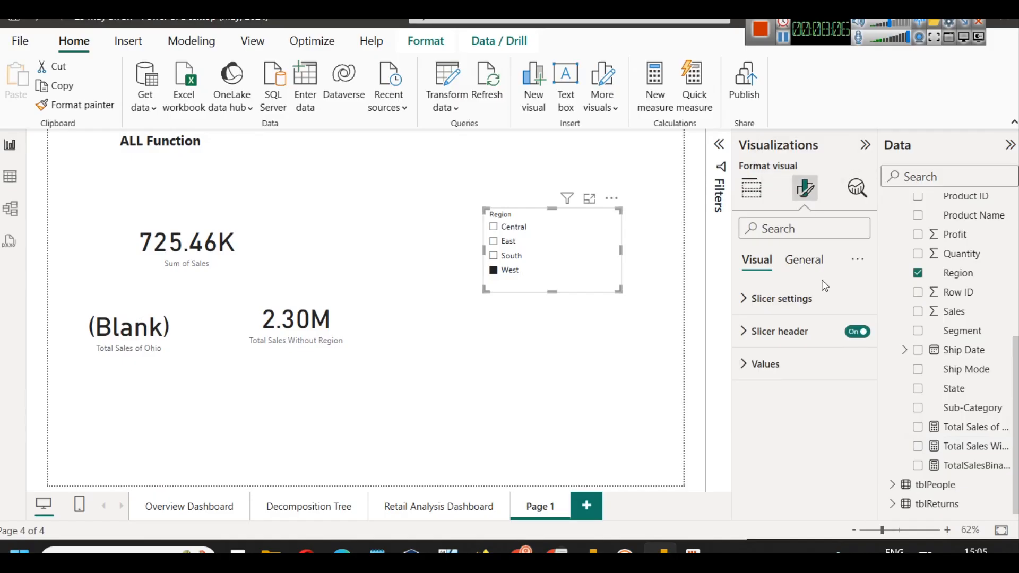
pyautogui.click(813, 299)
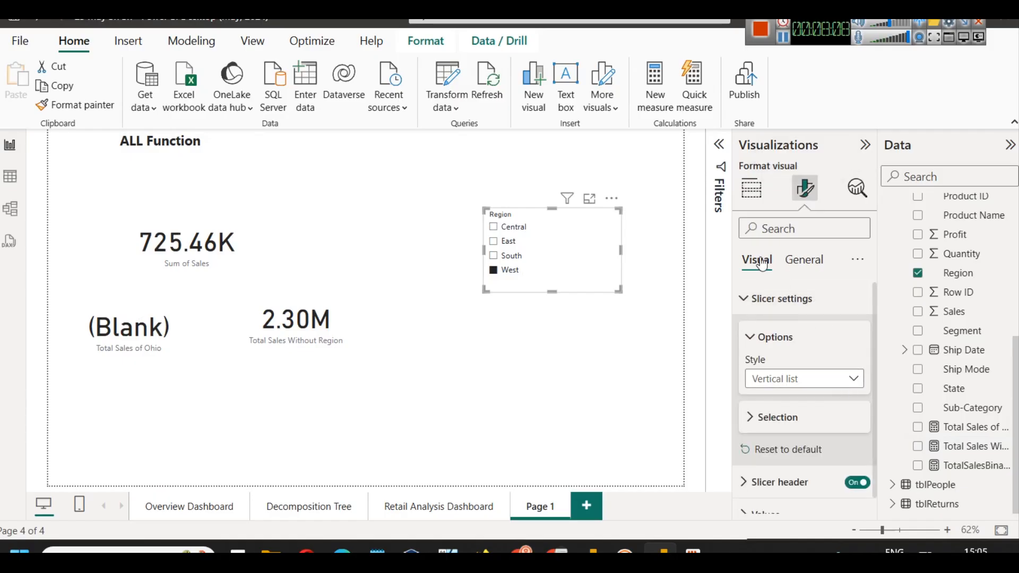
pyautogui.click(774, 298)
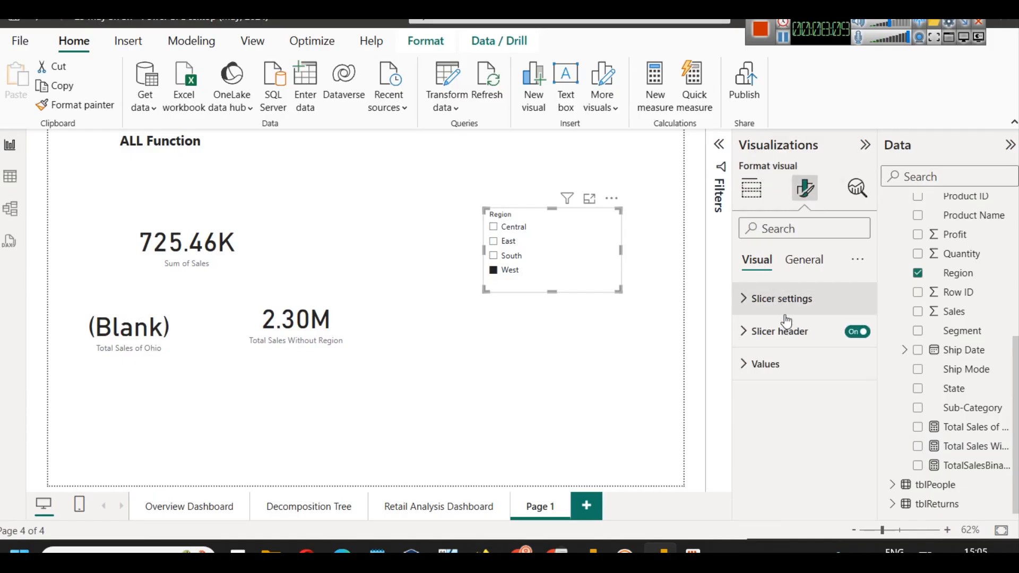
pyautogui.click(779, 362)
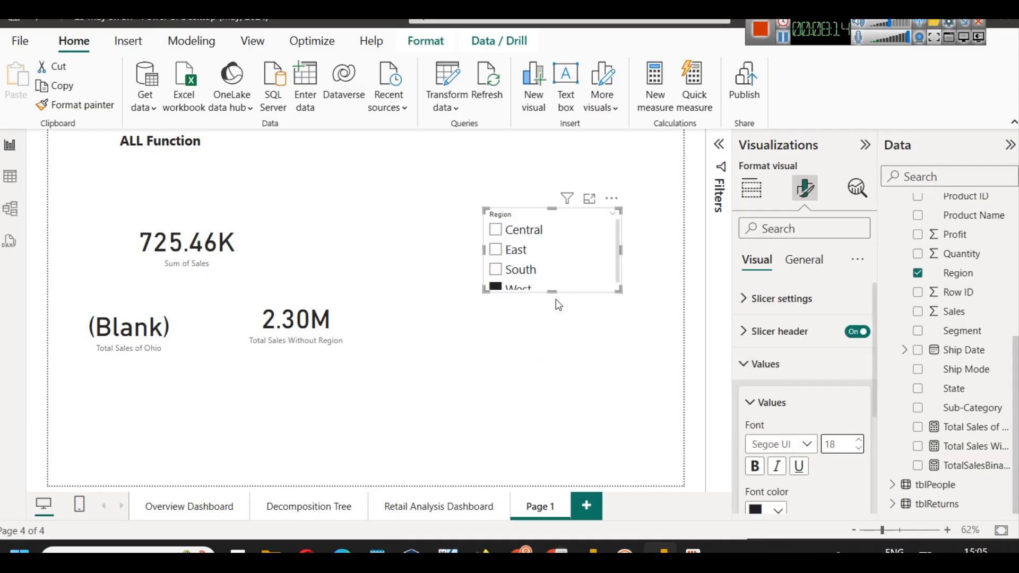
pyautogui.moveTo(553, 291); pyautogui.dragTo(559, 358)
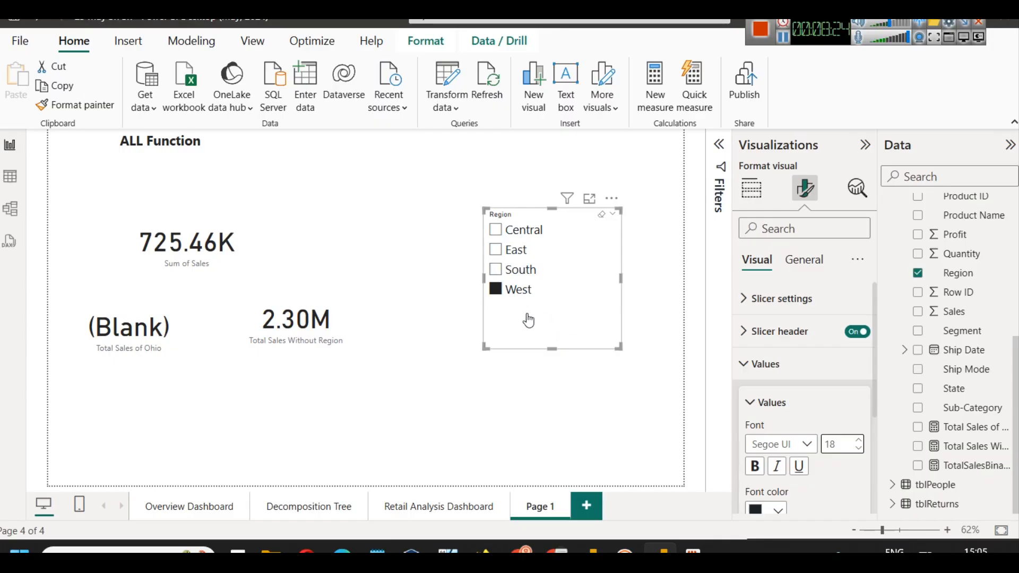
# - Compare the three cards with the Region slicer on Central and East, then clear the slicer selection
pyautogui.click(512, 234)
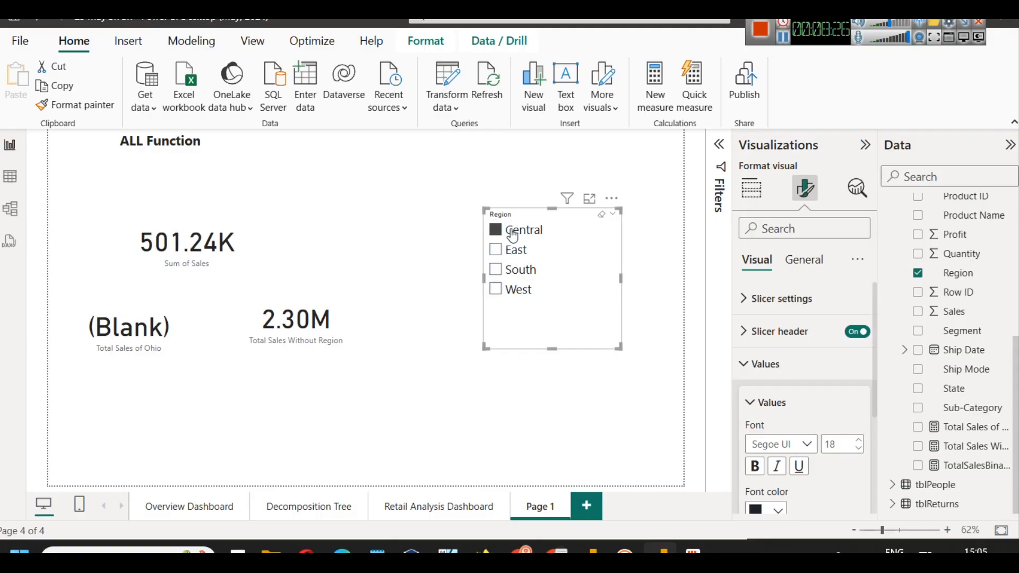
pyautogui.click(515, 250)
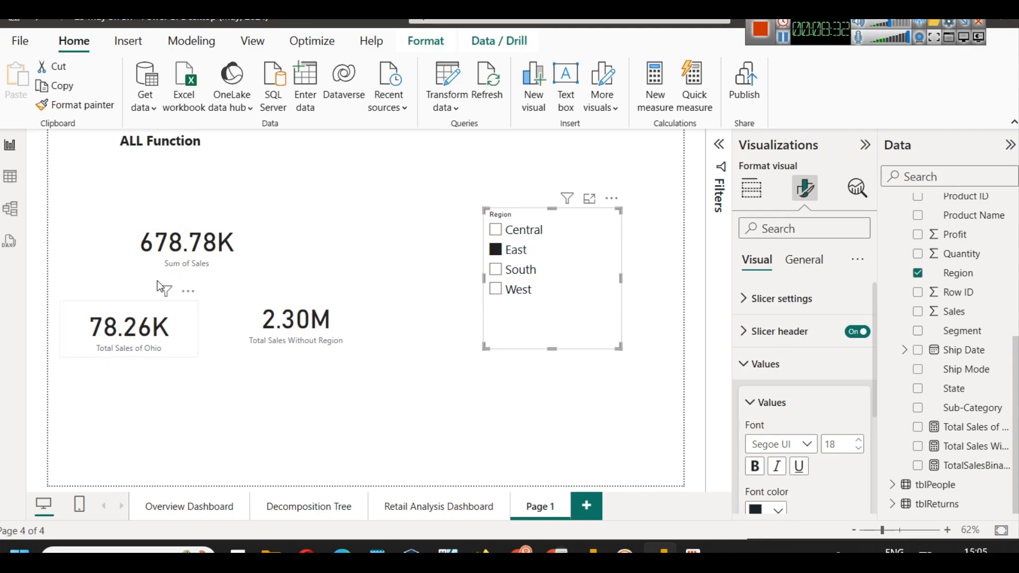
pyautogui.click(508, 256)
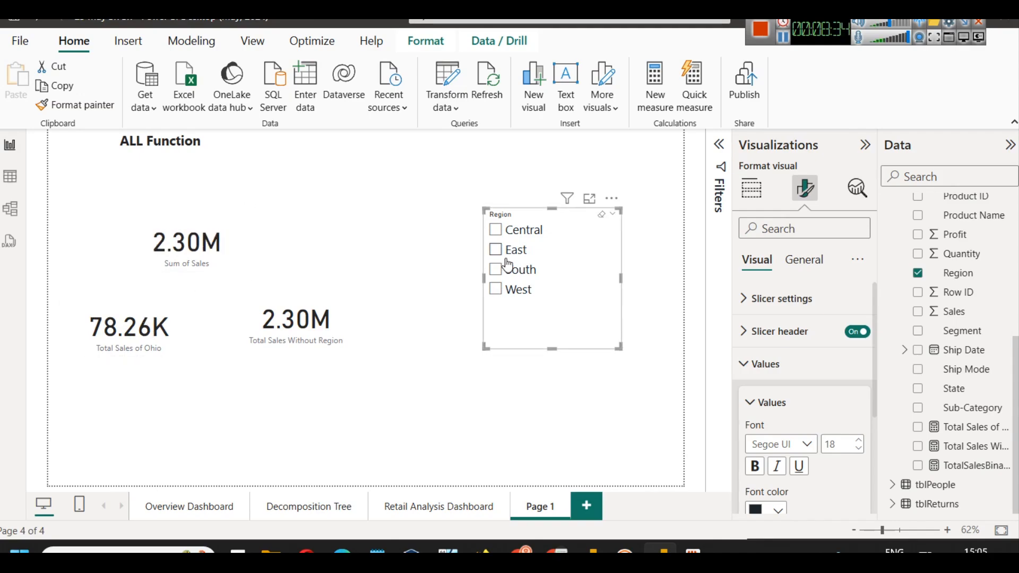
# - Apply a visual-level basic filter to the Region slicer, limiting it to East and South
pyautogui.click(718, 144)
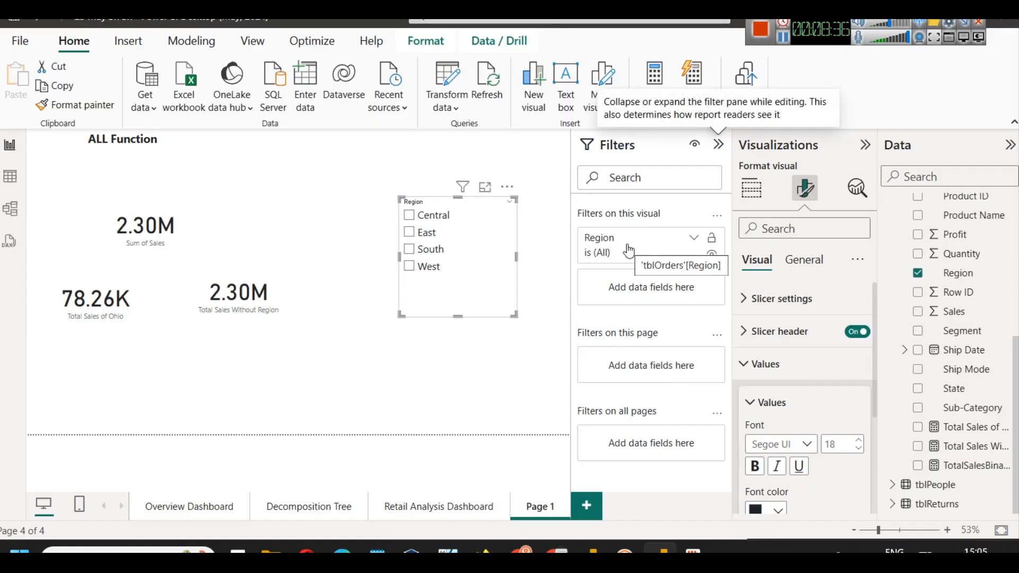
pyautogui.click(693, 237)
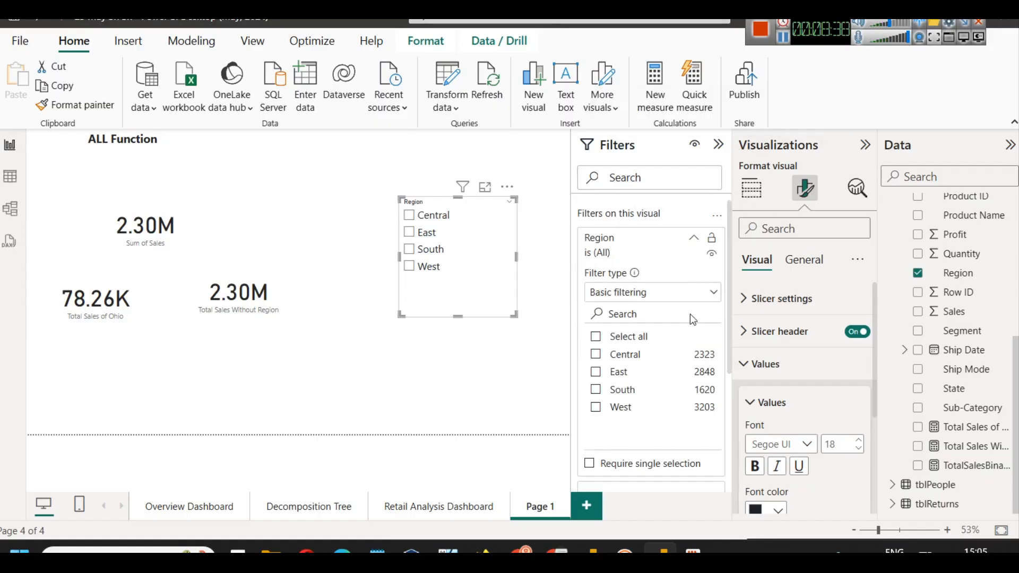
pyautogui.click(614, 374)
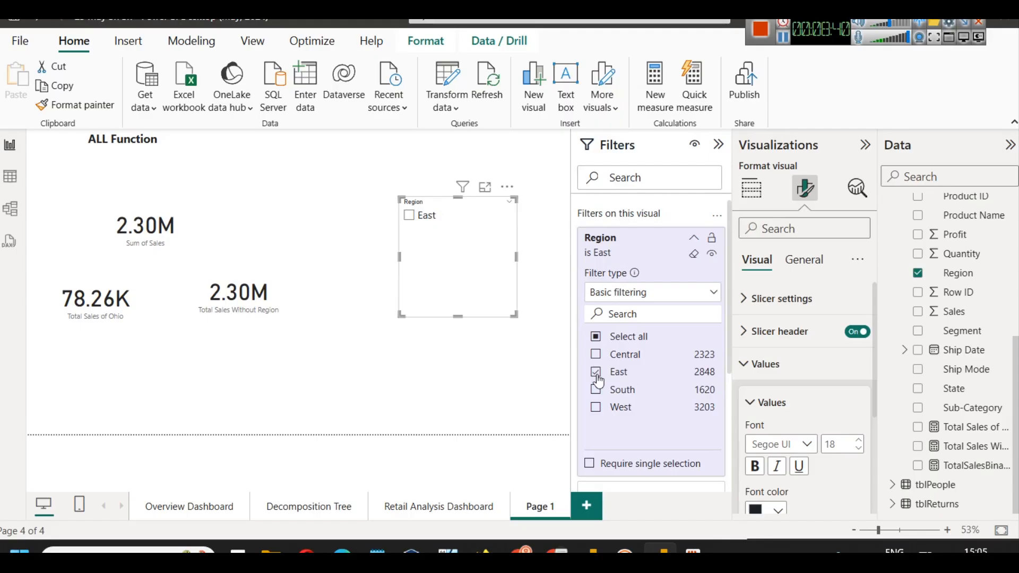
pyautogui.click(597, 390)
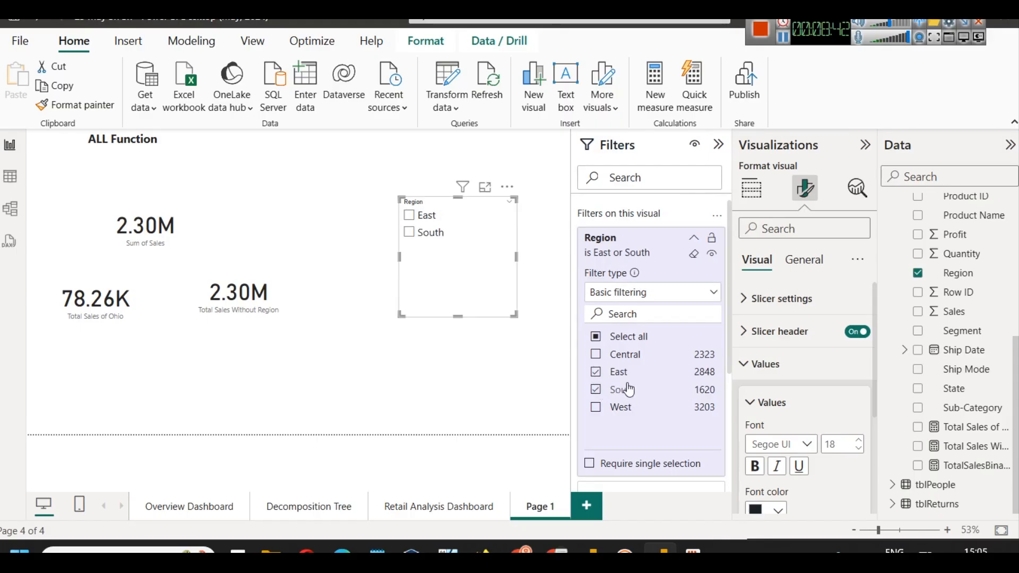
pyautogui.scroll(-2, 638, 383)
pyautogui.scroll(-3, 644, 389)
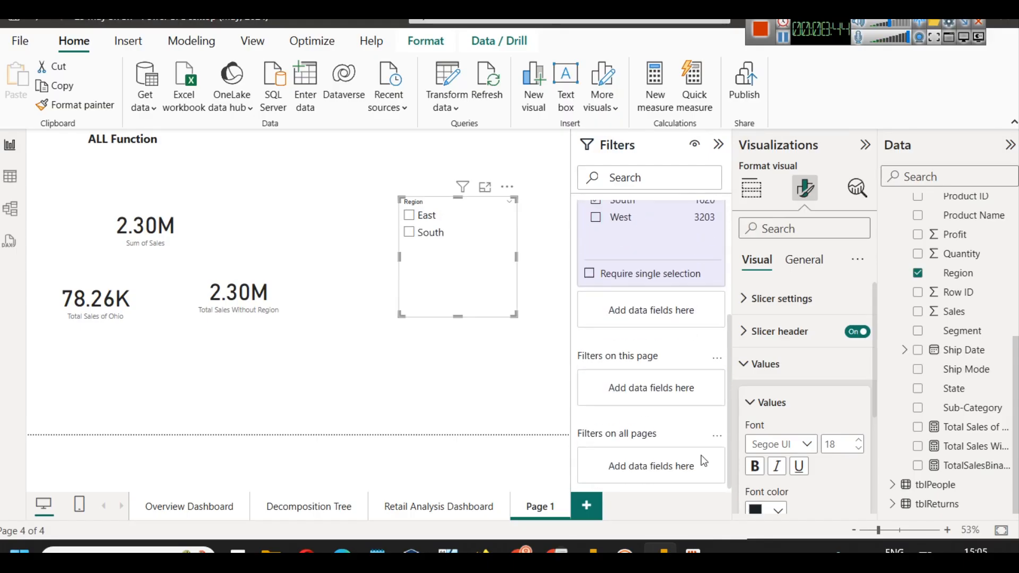
pyautogui.scroll(4, 690, 427)
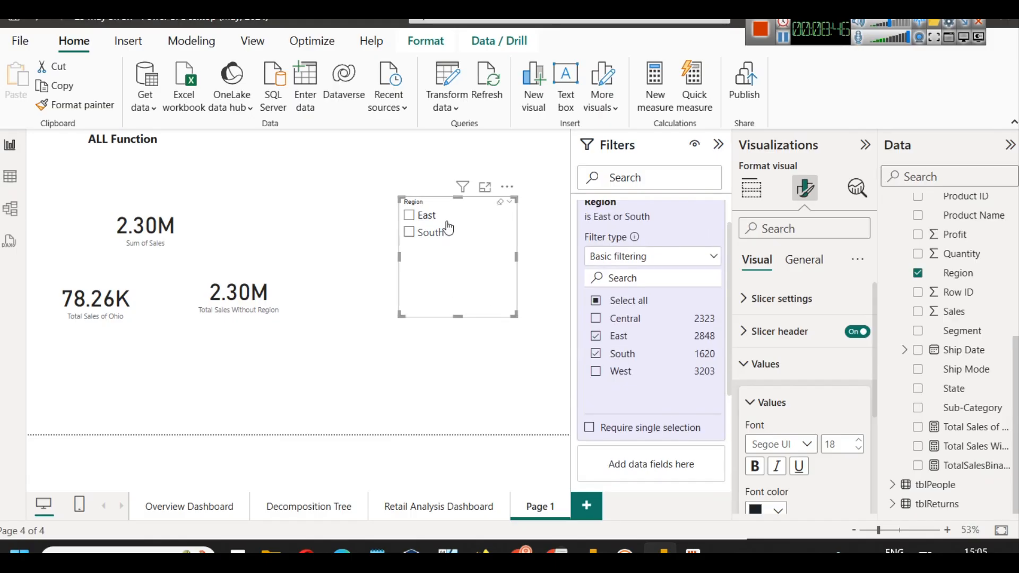
# - Delete the Region slicer from the ALL Function page
pyautogui.click(477, 348)
pyautogui.click(469, 289)
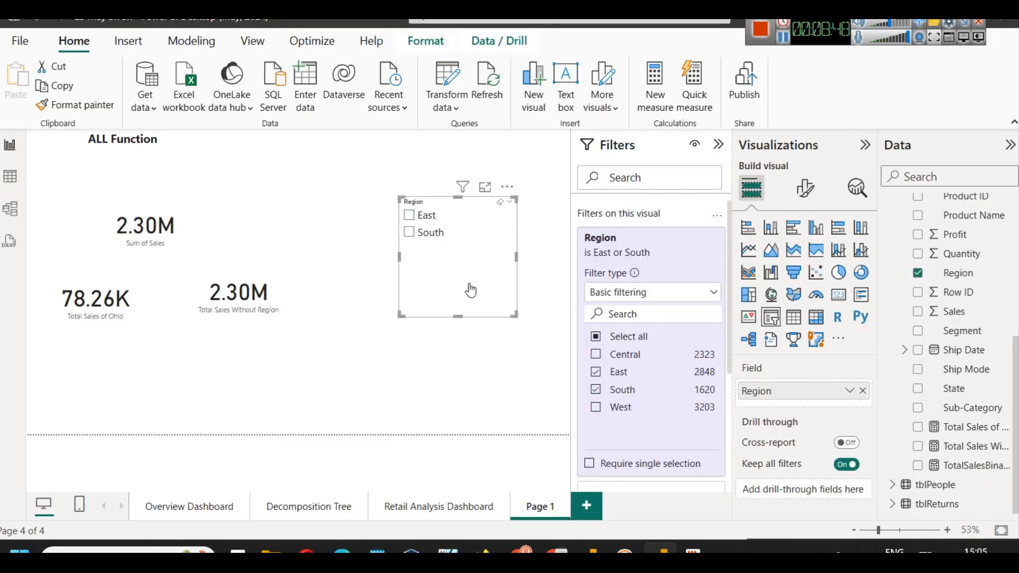
pyautogui.press('Delete')
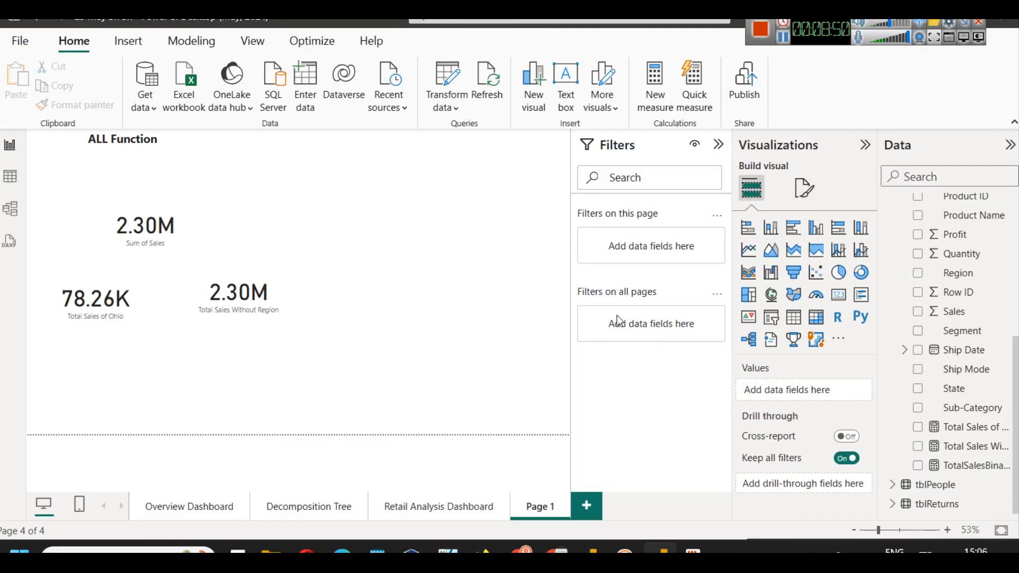
# - Filter the page by Region, adding Central, East, South and West to compare the cards, and remove the page filter
pyautogui.moveTo(947, 274); pyautogui.dragTo(625, 250)
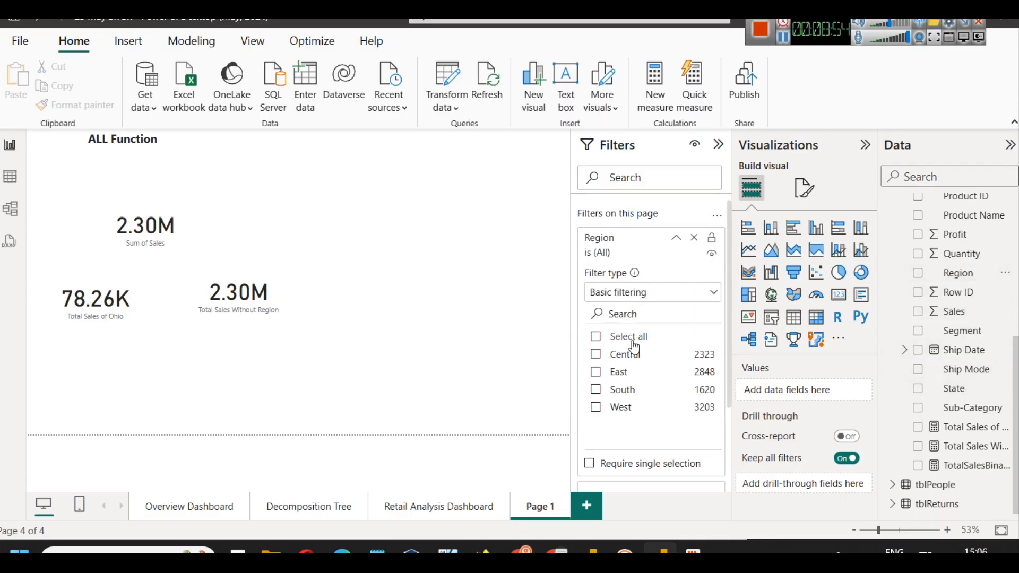
pyautogui.click(596, 356)
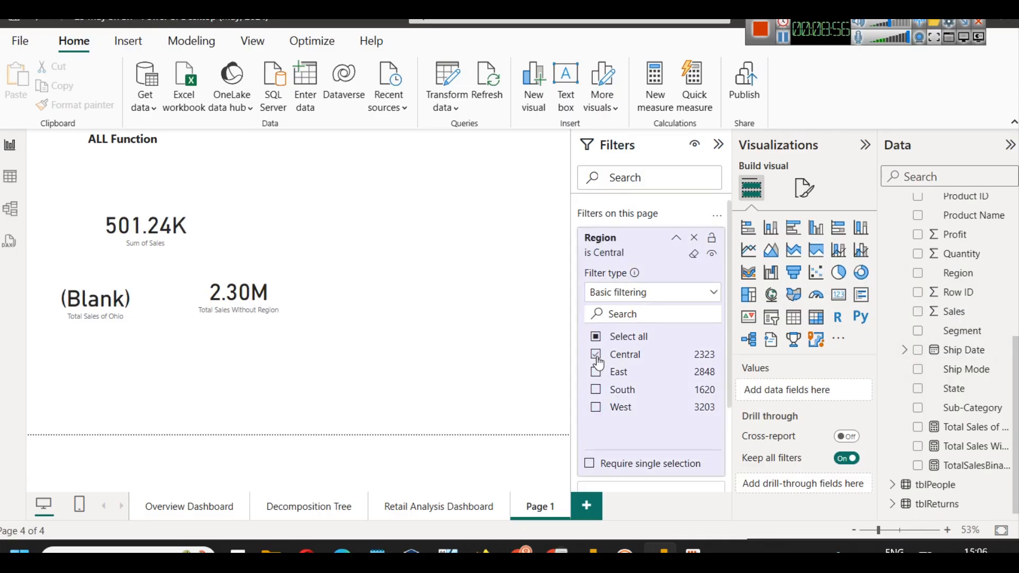
pyautogui.click(596, 373)
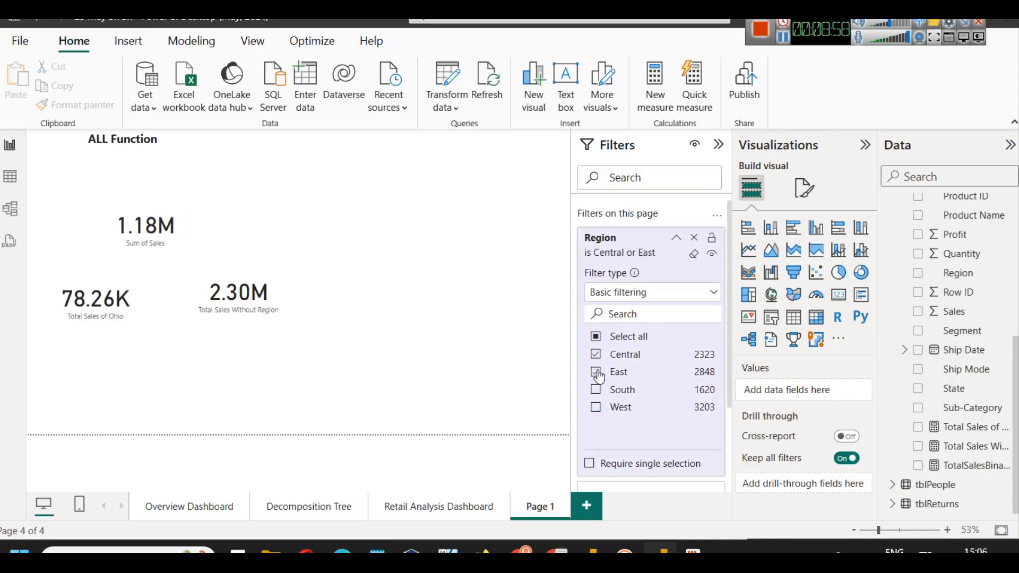
pyautogui.click(597, 391)
pyautogui.click(597, 408)
pyautogui.click(596, 354)
pyautogui.click(596, 336)
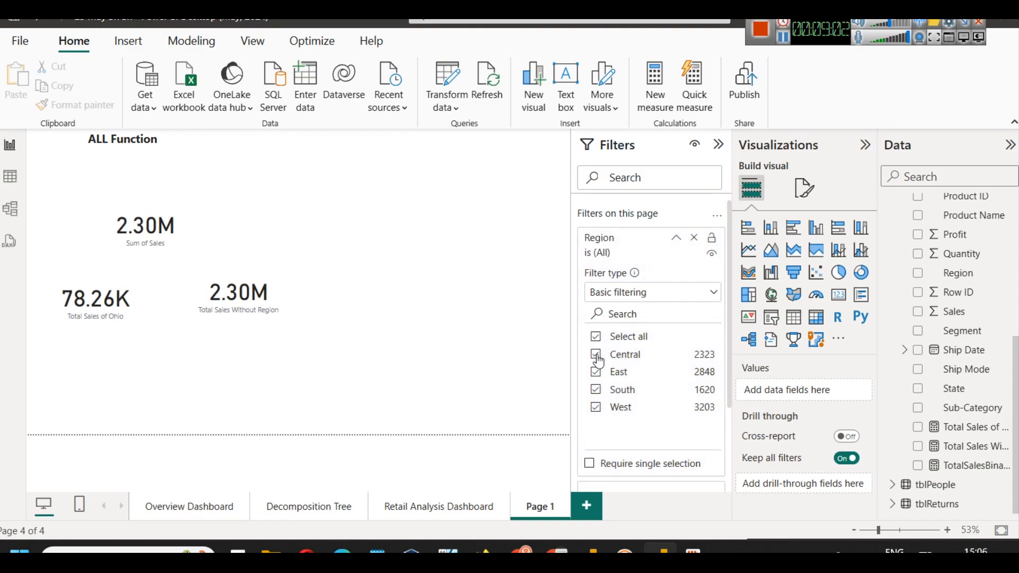
pyautogui.click(694, 238)
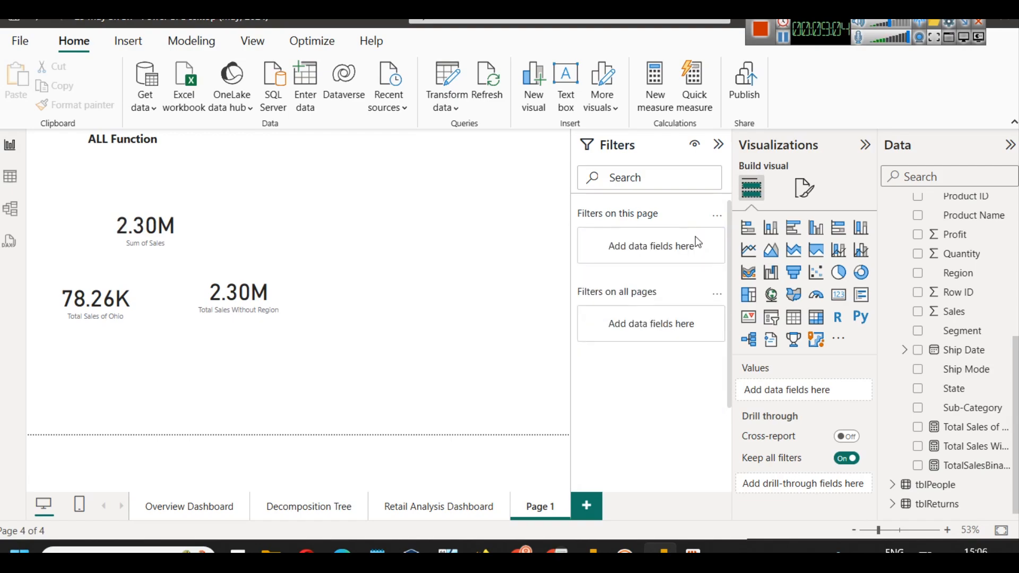
pyautogui.click(718, 145)
# - Insert a slicer in the empty area beside the cards and populate it with the Region field from the orders table
pyautogui.click(768, 274)
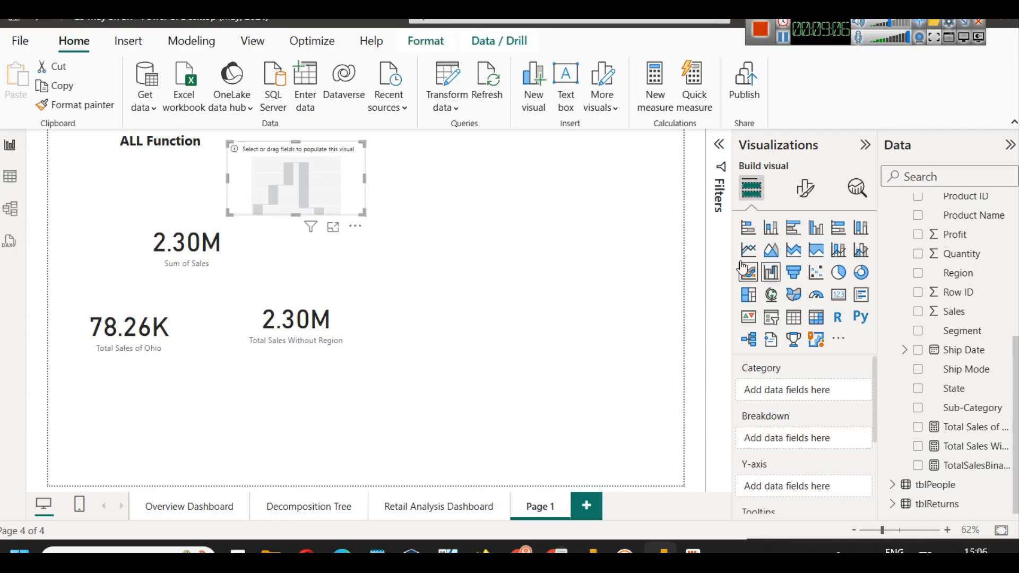
pyautogui.click(409, 253)
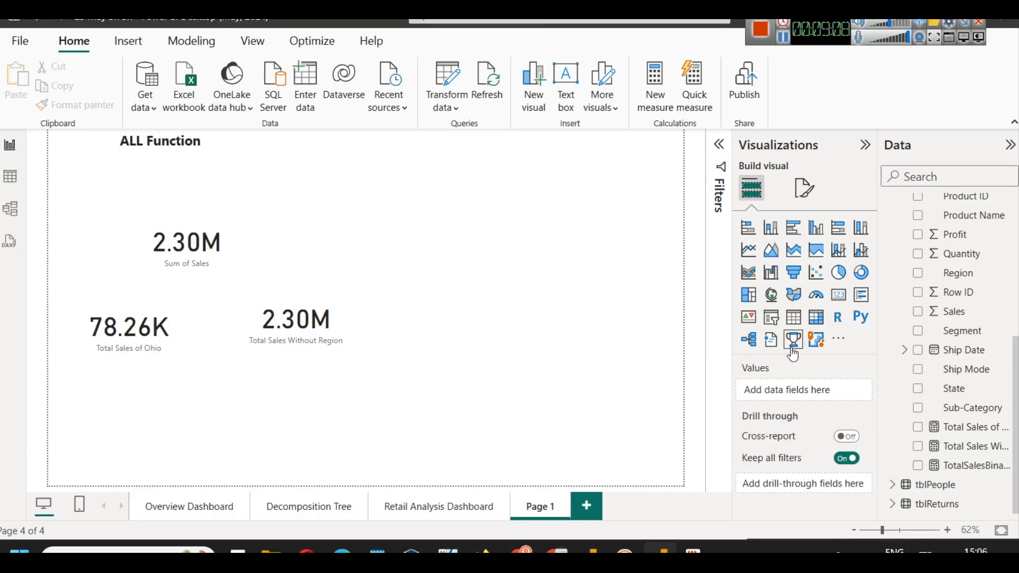
pyautogui.click(770, 320)
pyautogui.moveTo(296, 185); pyautogui.dragTo(582, 366)
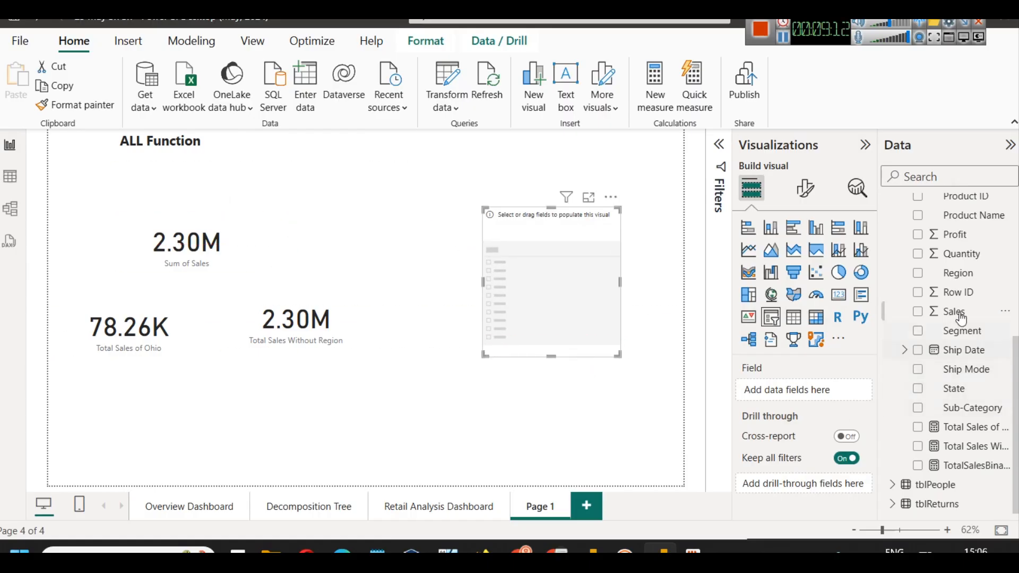
pyautogui.scroll(2, 976, 336)
pyautogui.scroll(2, 976, 337)
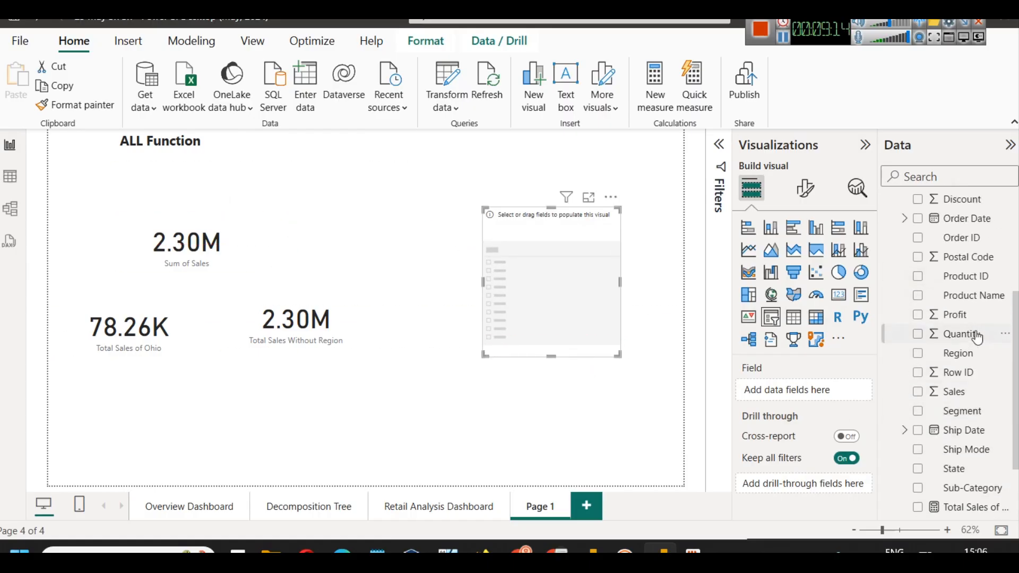
pyautogui.moveTo(982, 353); pyautogui.dragTo(483, 300)
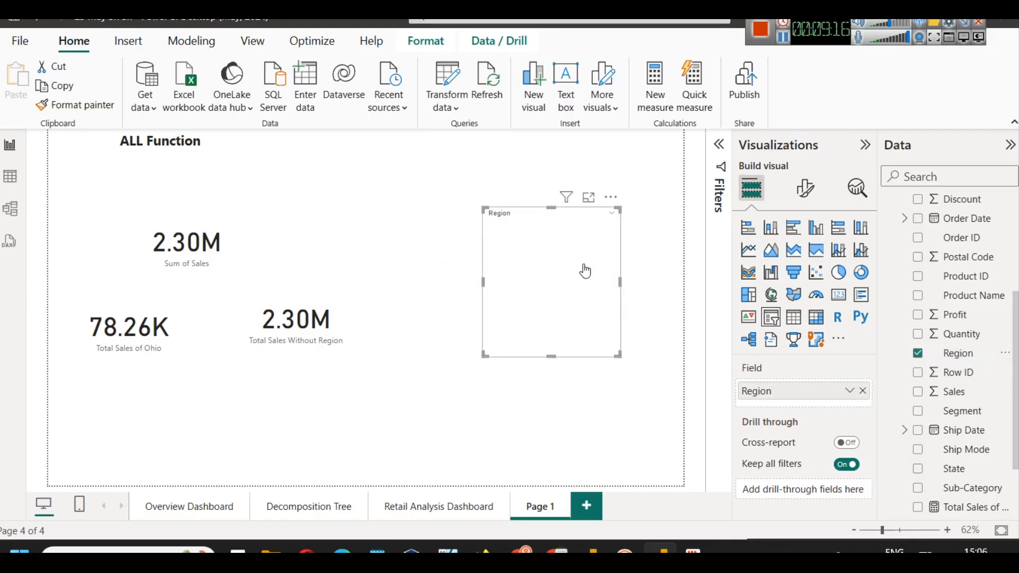
# - Set the font size of the new Region slicer's values to 20
pyautogui.click(805, 187)
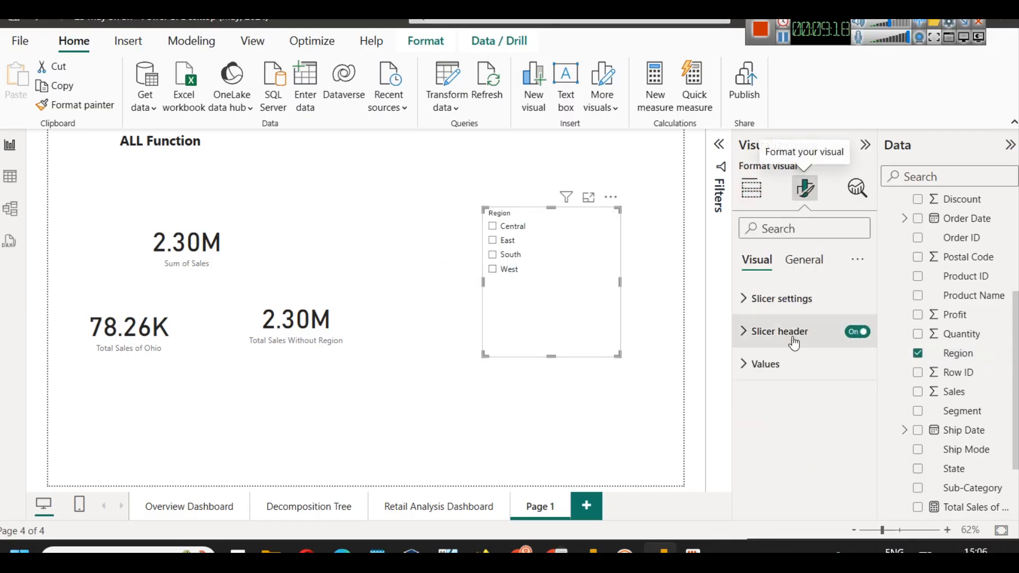
pyautogui.click(769, 364)
pyautogui.scroll(-2, 791, 445)
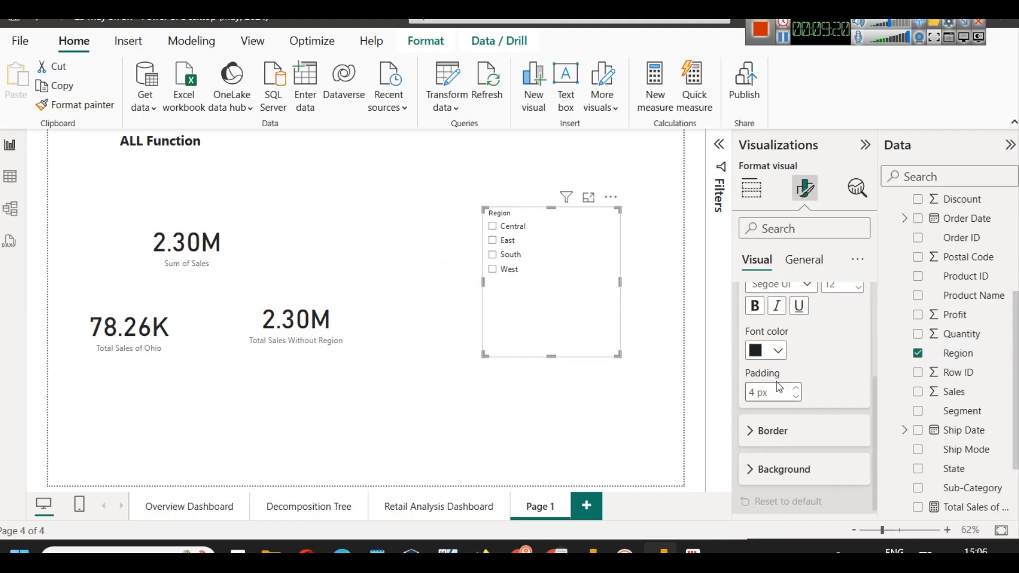
pyautogui.scroll(2, 805, 421)
pyautogui.click(858, 360)
pyautogui.click(858, 360)
pyautogui.click(857, 359)
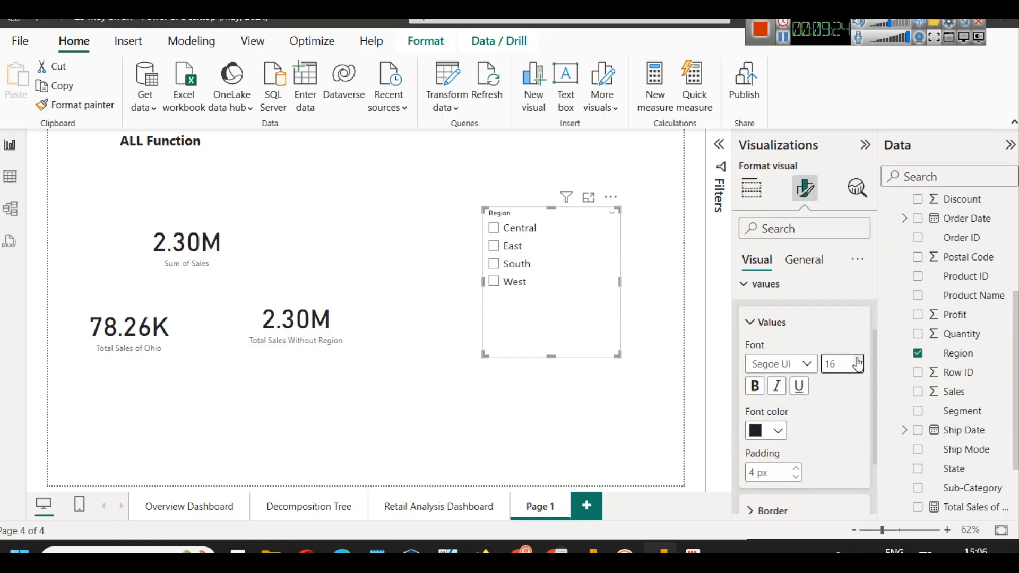
pyautogui.click(857, 363)
# - Compare the three cards while switching the new slicer among all four regions, ending on West with the Total Sales Without Region card selected
pyautogui.click(495, 293)
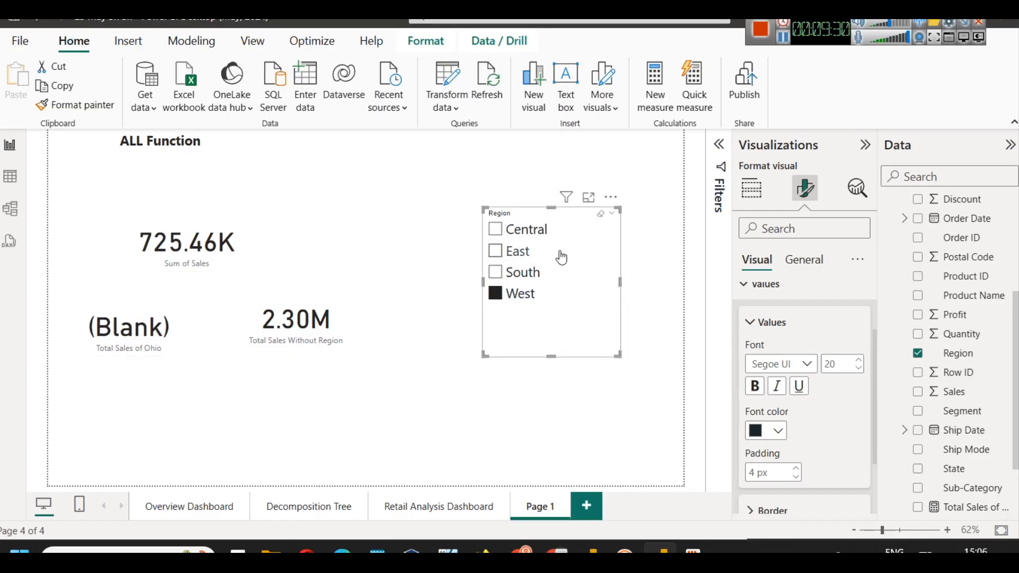
pyautogui.click(520, 252)
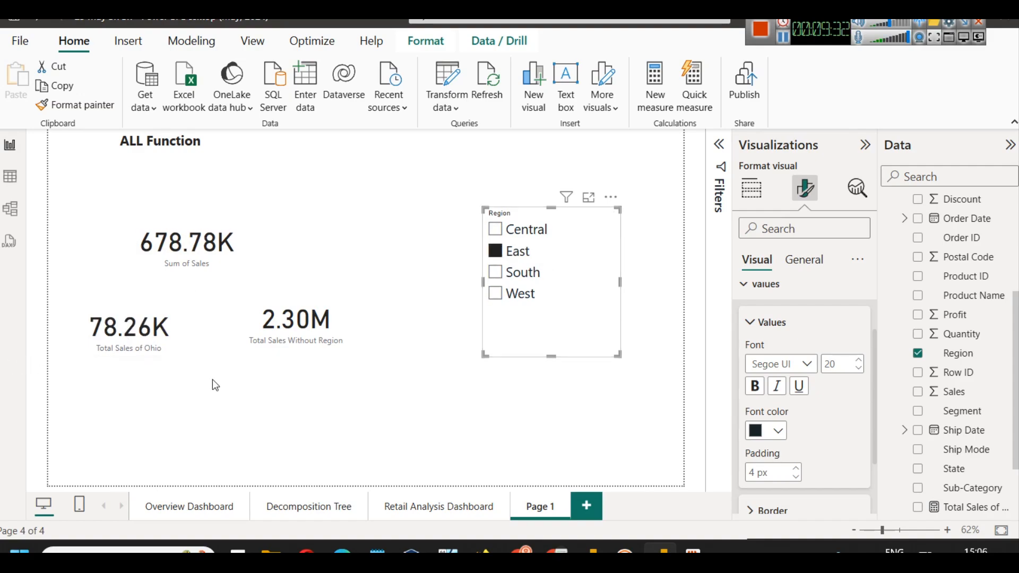
pyautogui.click(523, 229)
pyautogui.click(518, 272)
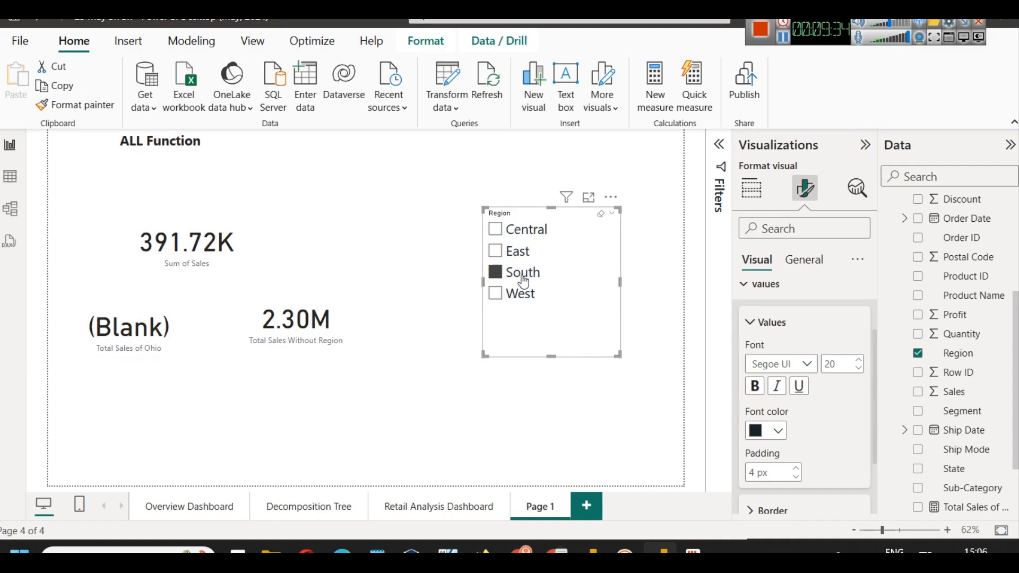
pyautogui.click(292, 345)
pyautogui.click(522, 294)
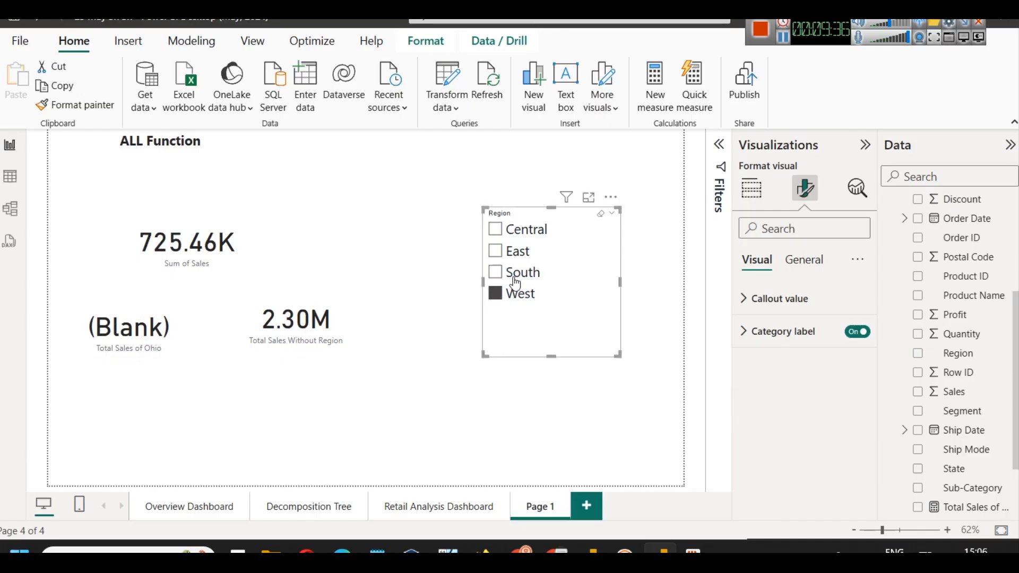
pyautogui.click(519, 249)
pyautogui.click(523, 228)
pyautogui.click(518, 293)
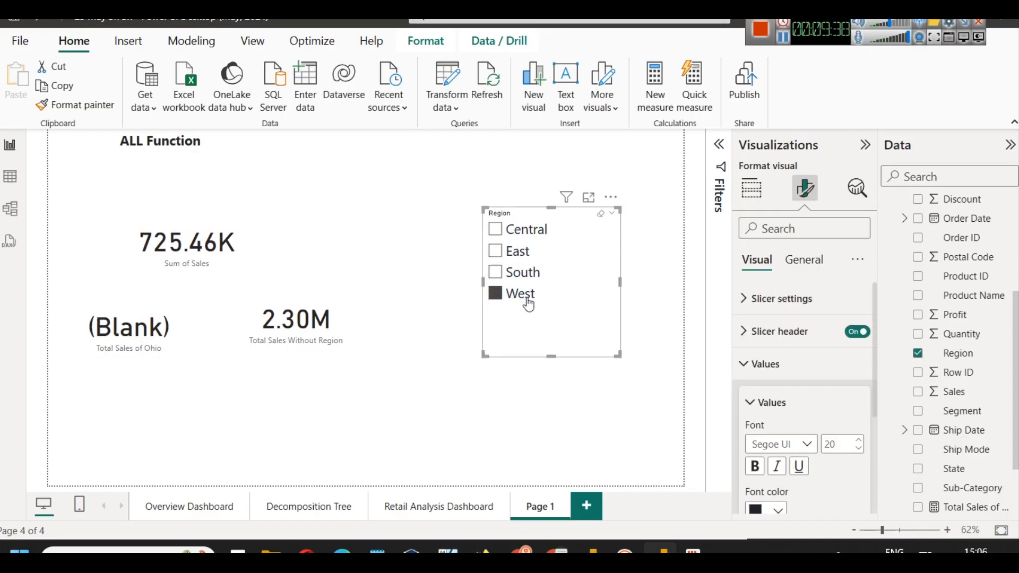
pyautogui.click(281, 328)
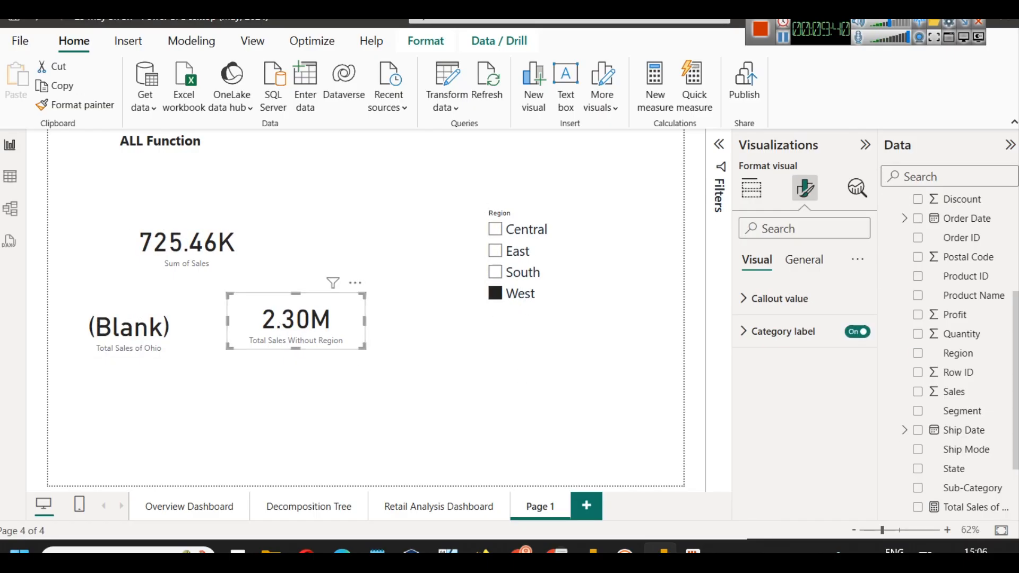
# - Review the Total Sales Without Region measure's formula, highlighting its SUM(tblOrders[Sales]) expression
pyautogui.scroll(-2, 943, 459)
pyautogui.click(960, 447)
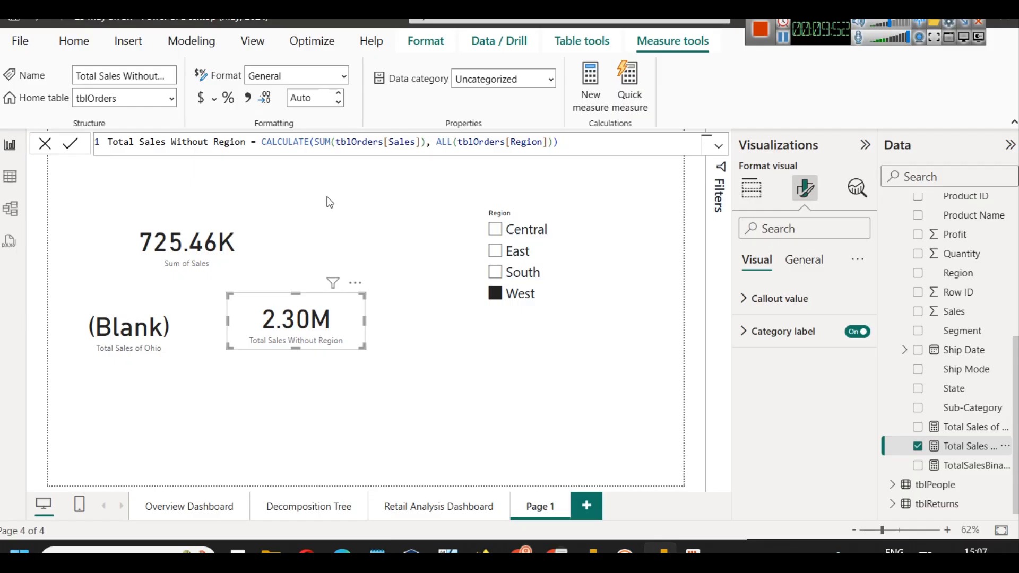
pyautogui.moveTo(313, 141); pyautogui.dragTo(426, 142)
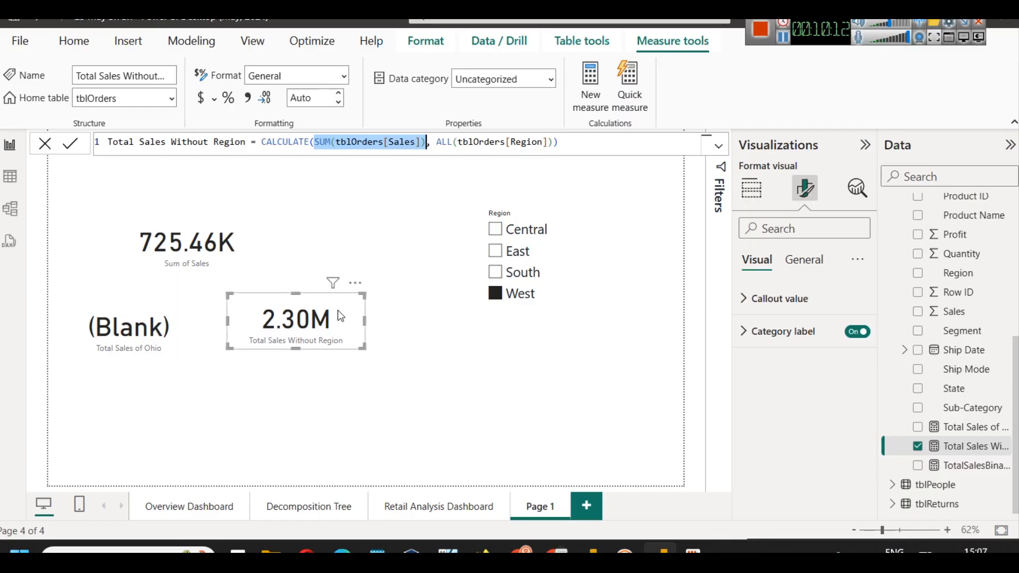
# - Move the Total Sales Without Region card below the Region slicer and narrow the slicer to free space beside it
pyautogui.moveTo(336, 311); pyautogui.dragTo(574, 370)
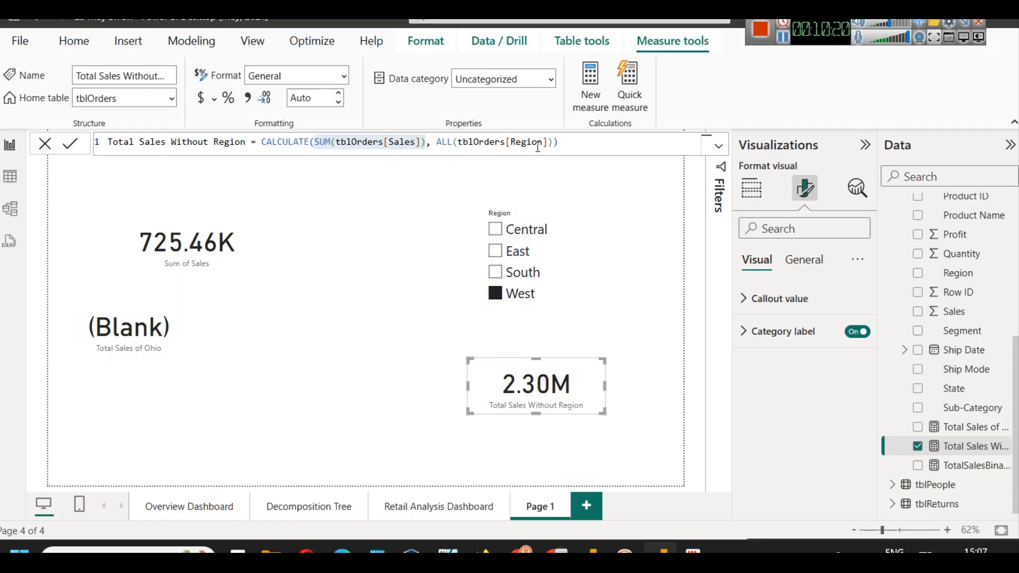
pyautogui.click(557, 224)
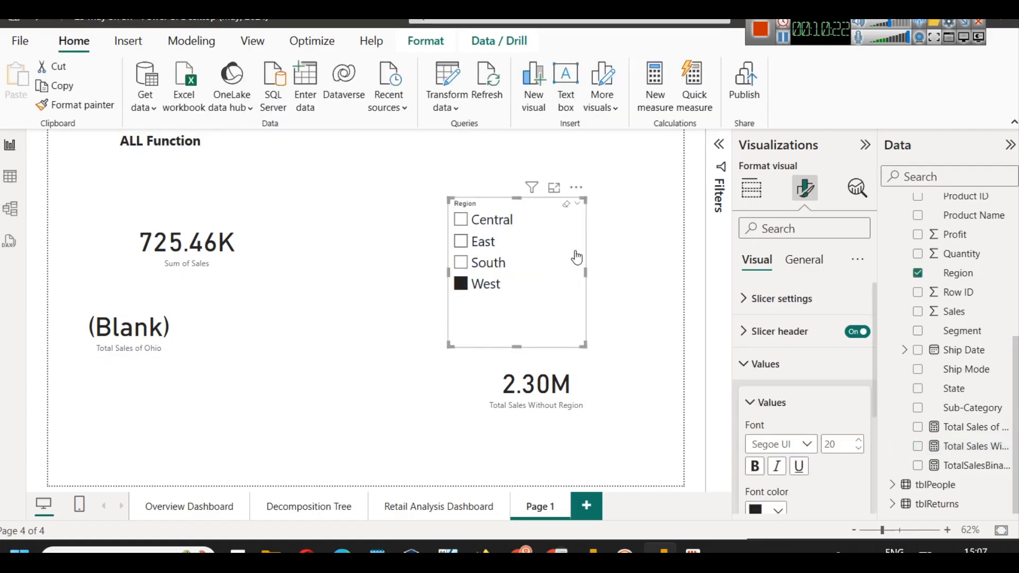
pyautogui.moveTo(587, 274); pyautogui.dragTo(536, 273)
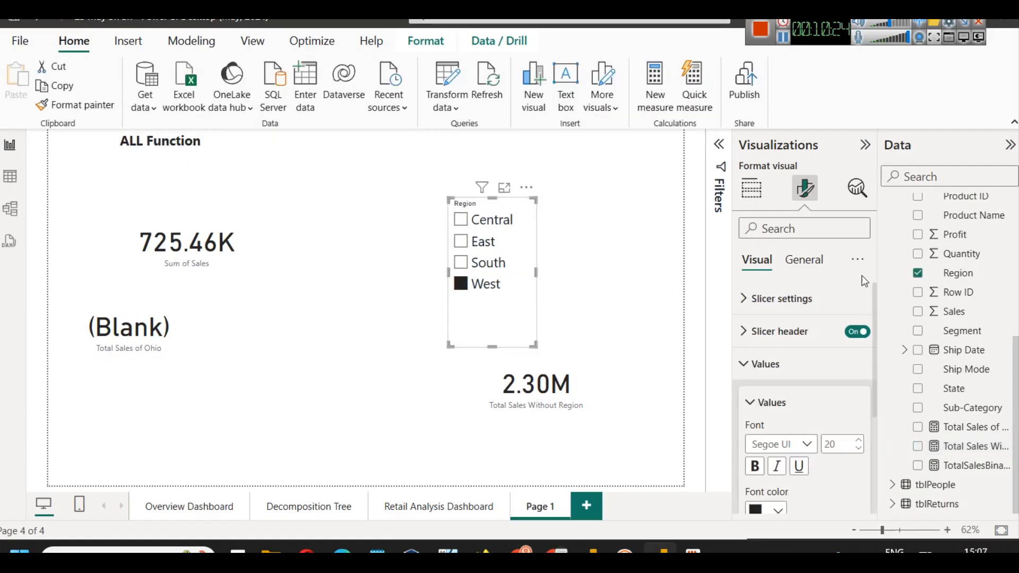
# - Add a slicer for the Segment field beside the Region slicer and clear the West selection
pyautogui.click(986, 337)
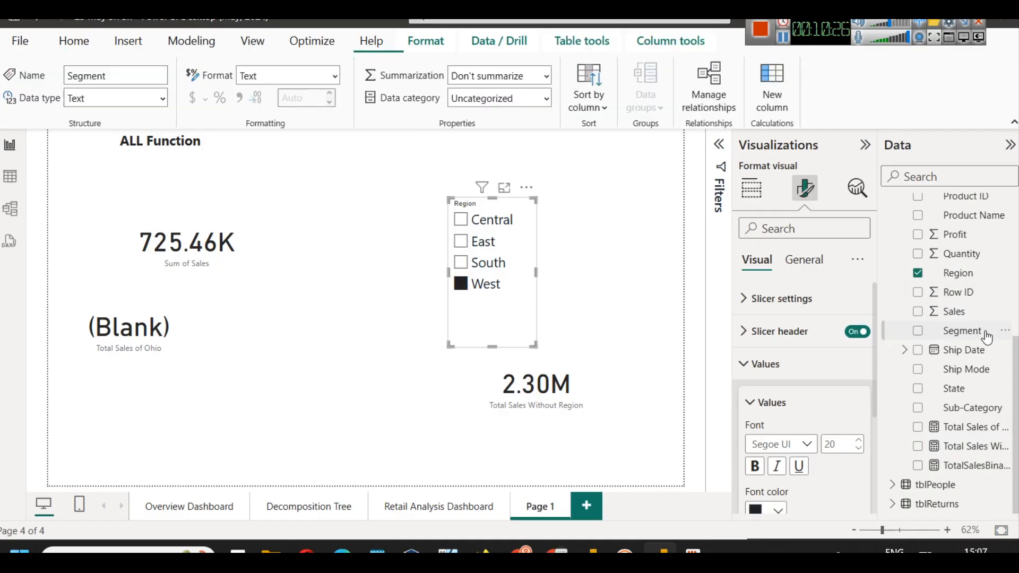
pyautogui.click(662, 207)
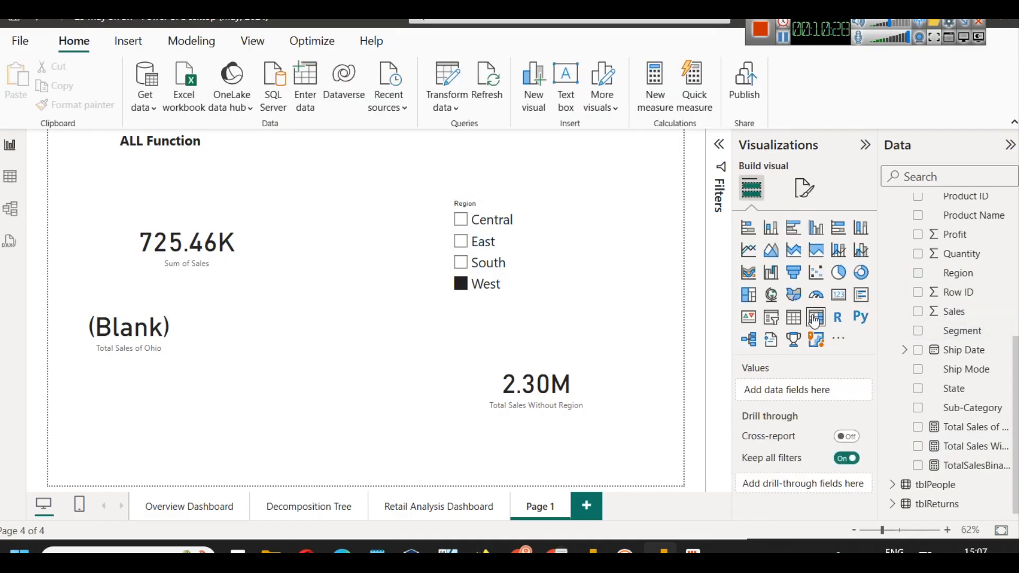
pyautogui.click(772, 316)
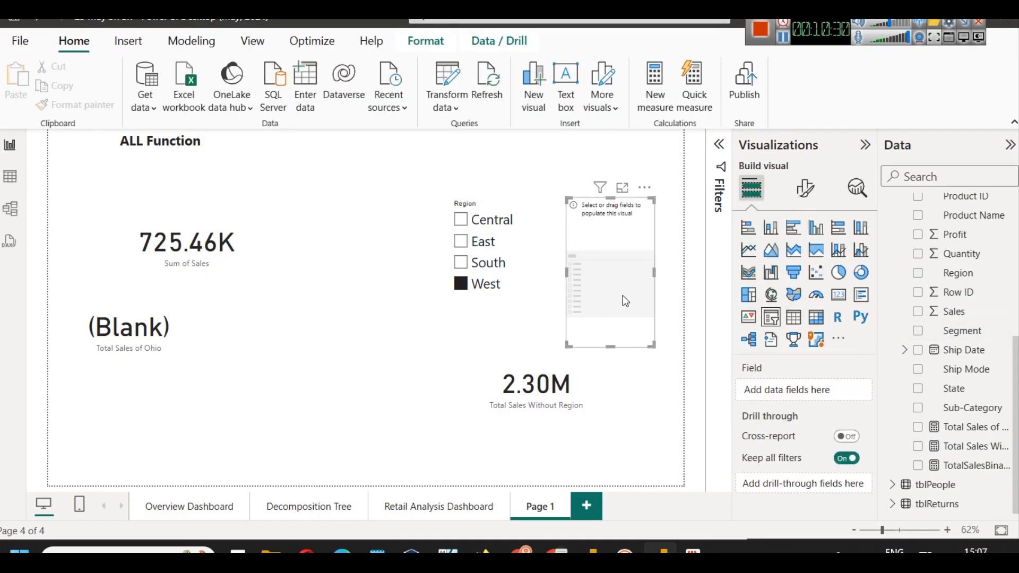
pyautogui.moveTo(974, 334); pyautogui.dragTo(635, 262)
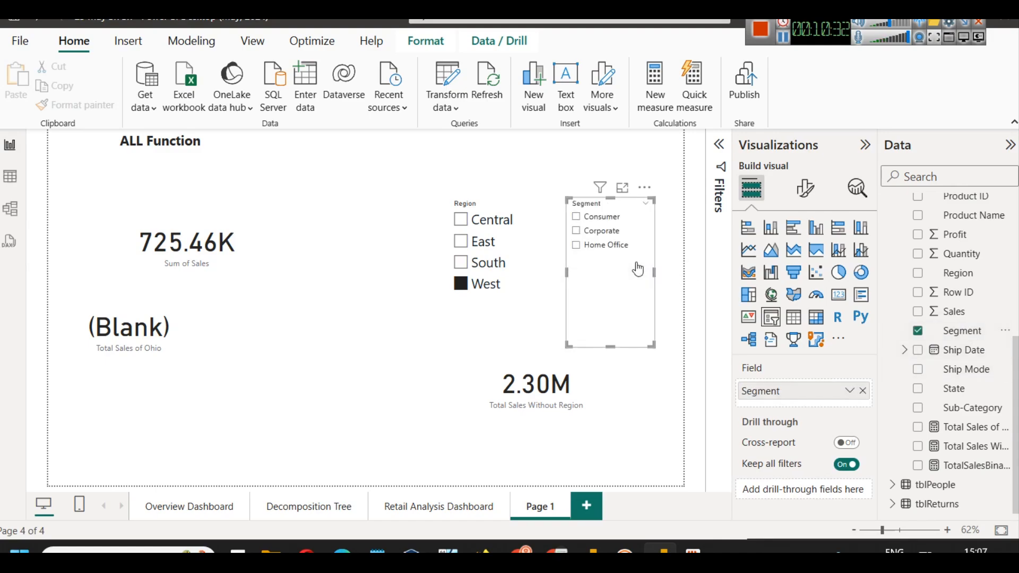
pyautogui.click(460, 284)
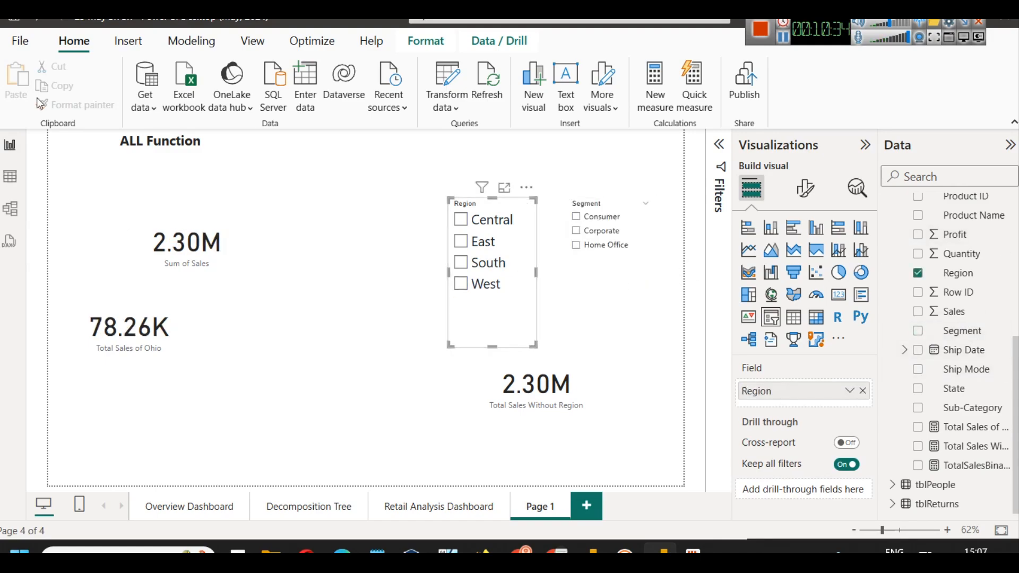
# - Set the font size of the Segment slicer's values to 21 and widen the slicer so Home Office fits
pyautogui.click(631, 270)
pyautogui.click(804, 189)
pyautogui.click(796, 363)
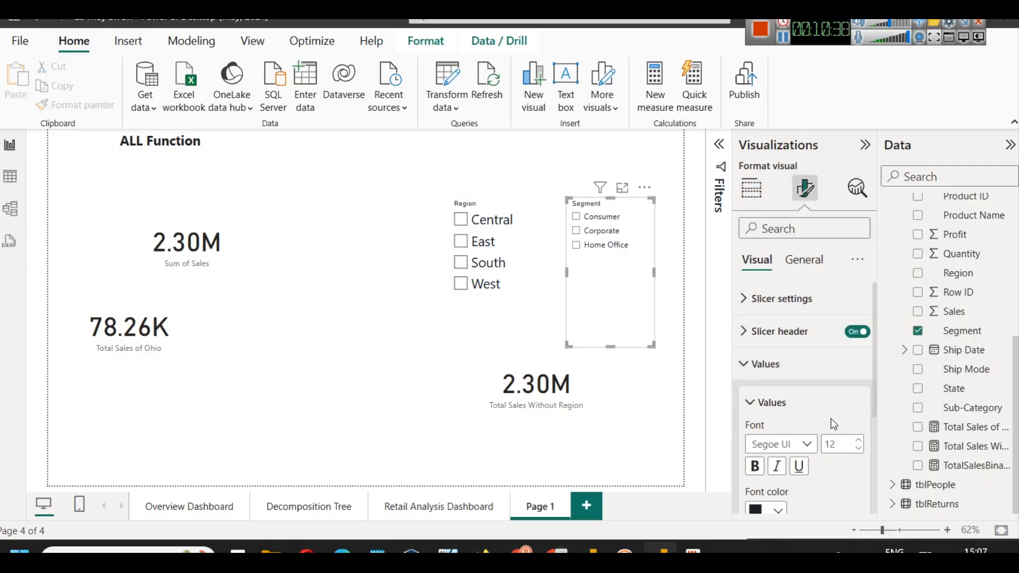
pyautogui.click(860, 441)
pyautogui.click(860, 441)
pyautogui.click(860, 441)
pyautogui.click(860, 441)
pyautogui.click(860, 441)
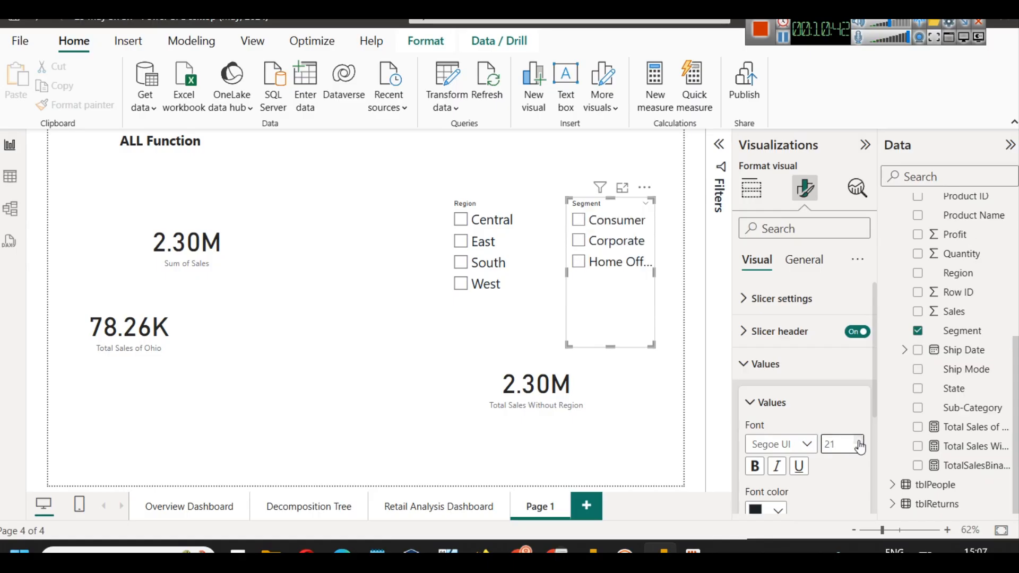
pyautogui.click(860, 441)
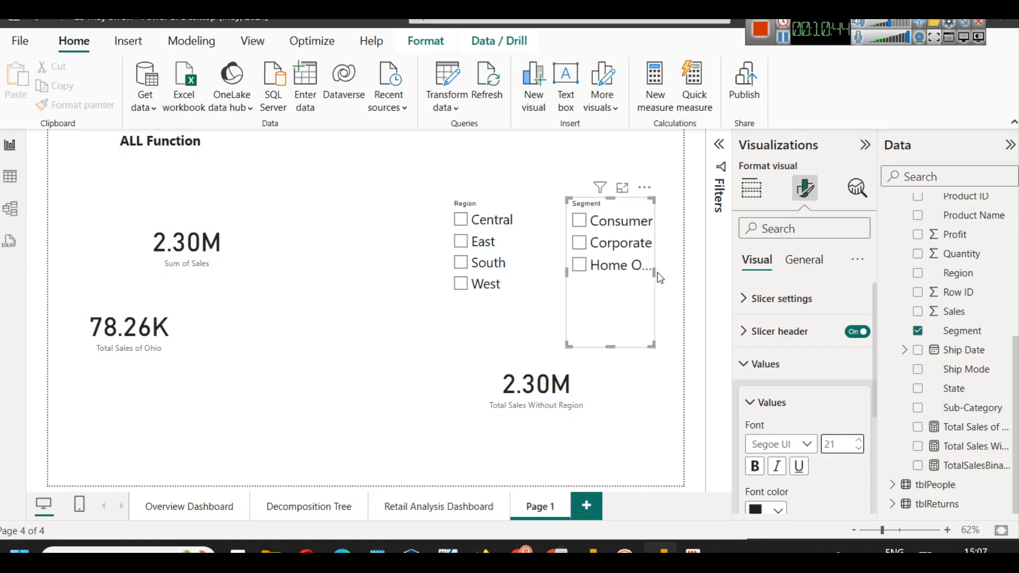
pyautogui.moveTo(657, 272); pyautogui.dragTo(681, 277)
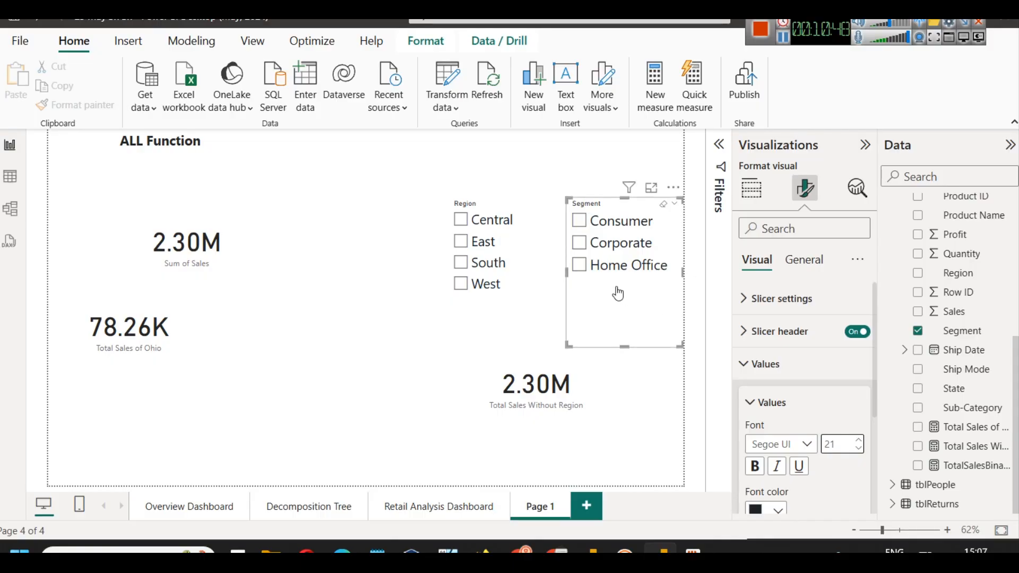
# - Filter by Home Office in the Segment slicer and add a comma after tblOrders[Region] inside ALL in the Total Sales Without Region formula
pyautogui.click(602, 266)
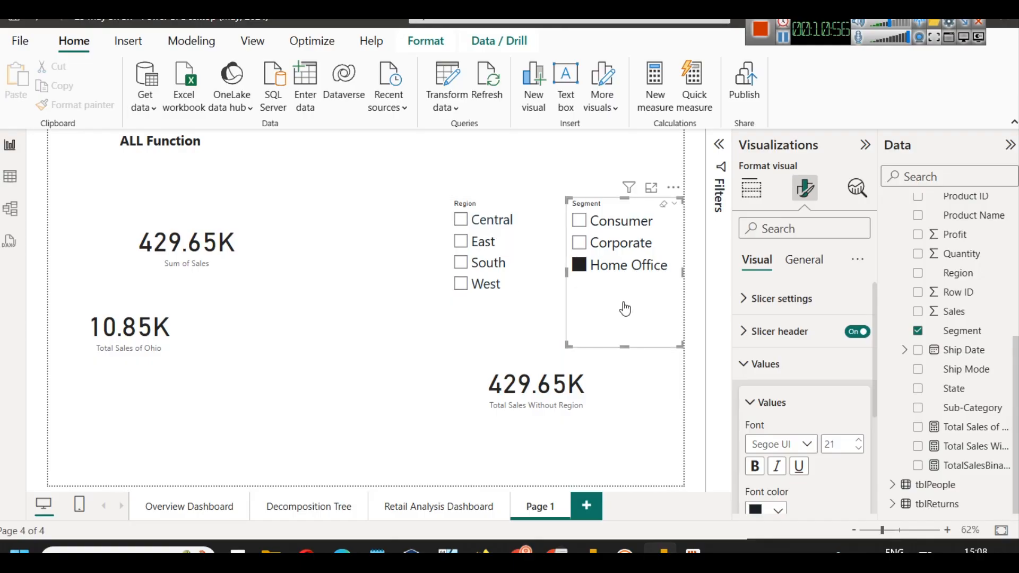
pyautogui.click(954, 443)
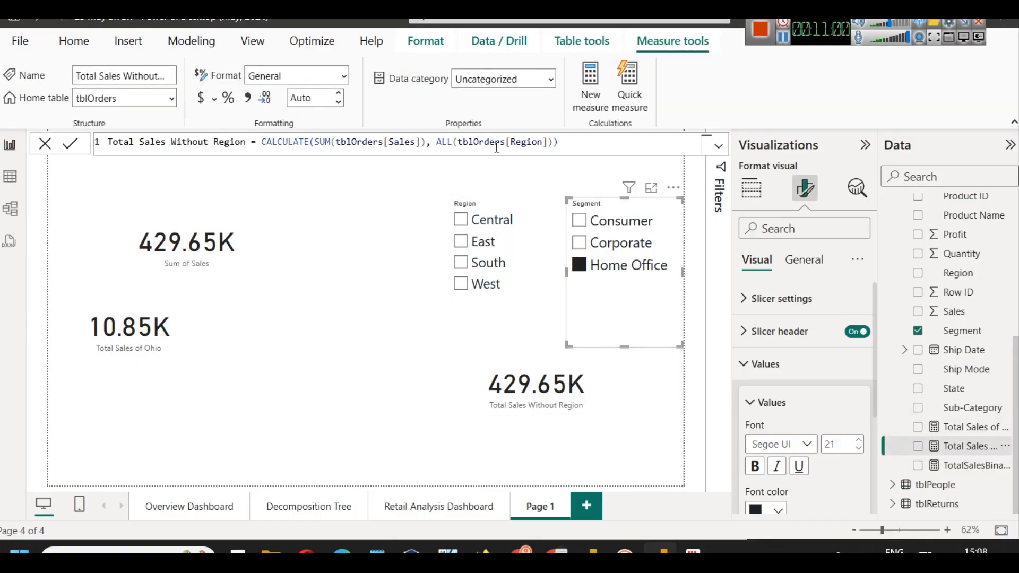
pyautogui.click(459, 142)
pyautogui.press('BackSpace')
pyautogui.write('(')
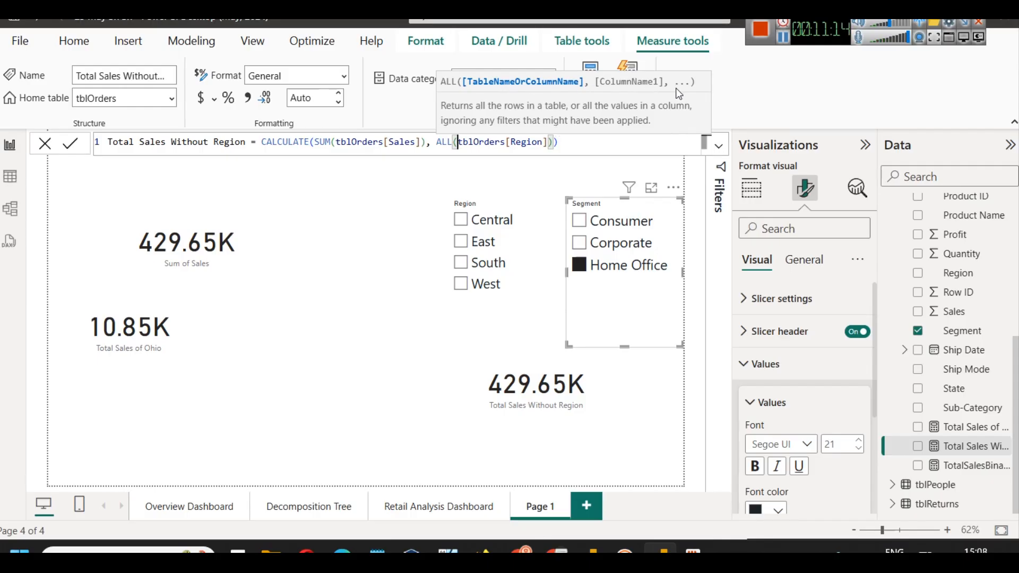
pyautogui.click(549, 142)
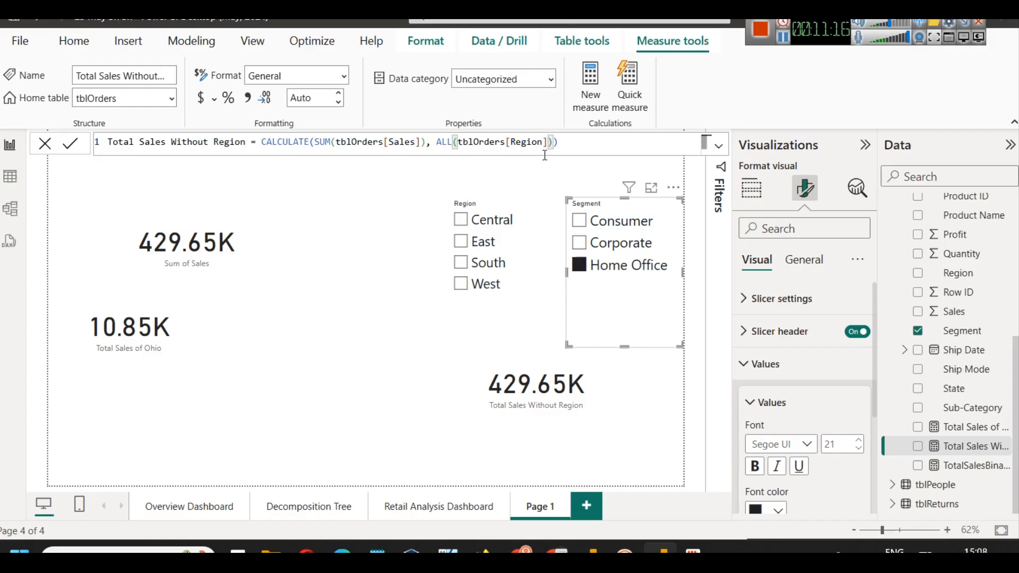
pyautogui.write(',')
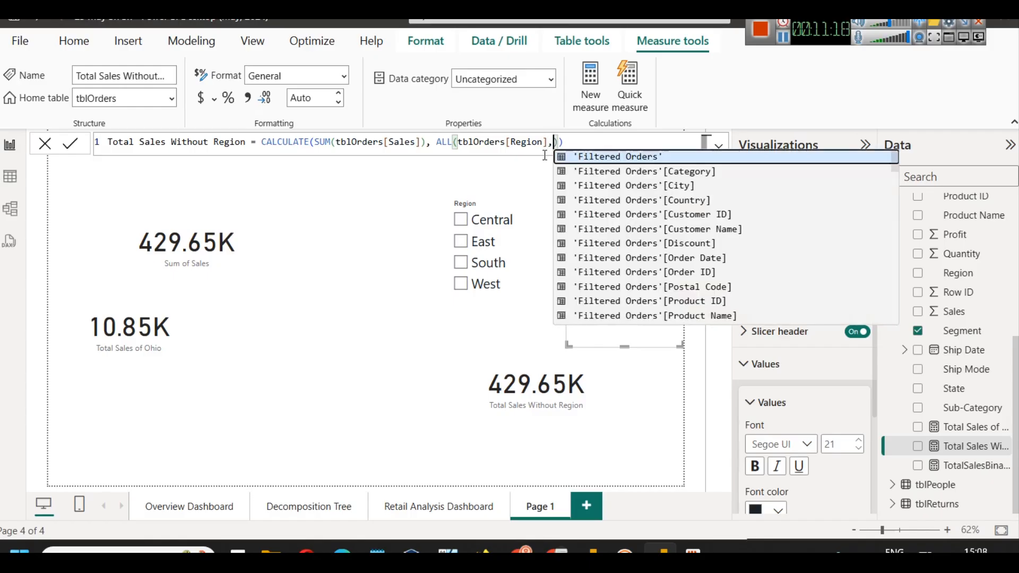
pyautogui.press('Down')
pyautogui.press('Down')
pyautogui.press('Down')
pyautogui.press('Down')
pyautogui.press('Down')
pyautogui.press('Down')
pyautogui.press('Down')
pyautogui.press('Down')
pyautogui.press('Down')
pyautogui.press('Down')
pyautogui.press('Down')
pyautogui.press('Down')
pyautogui.press('Down')
pyautogui.press('Down')
pyautogui.press('Down')
pyautogui.press('Down')
pyautogui.press('Down')
pyautogui.press('Down')
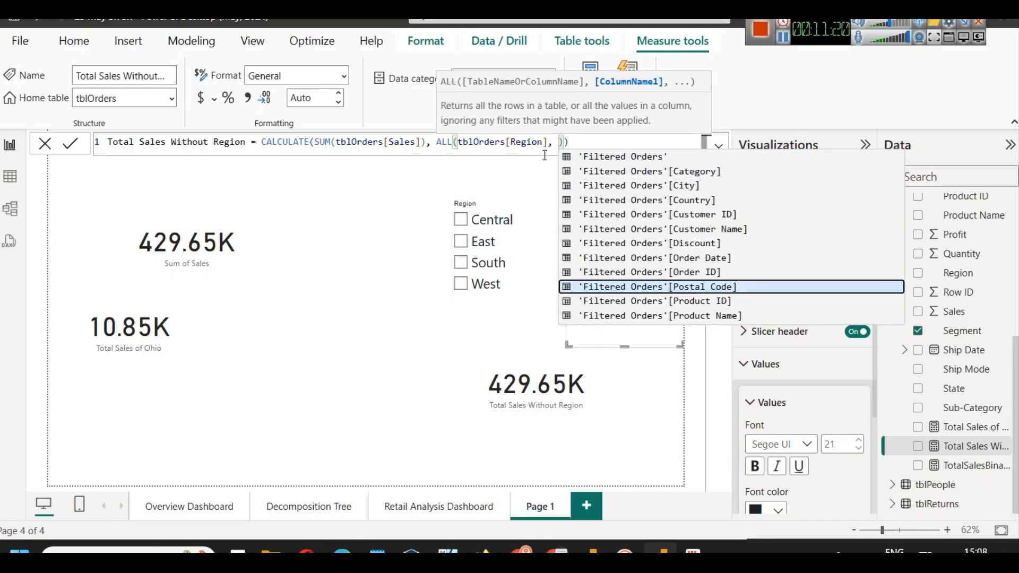
pyautogui.press('Up')
pyautogui.press('Tab')
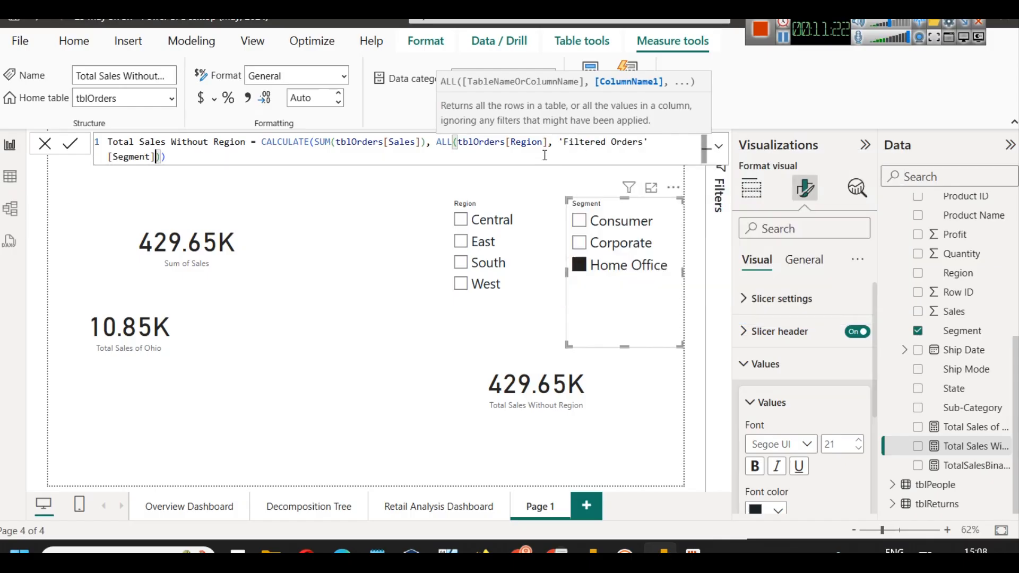
pyautogui.hotkey('ctrl', 'z')
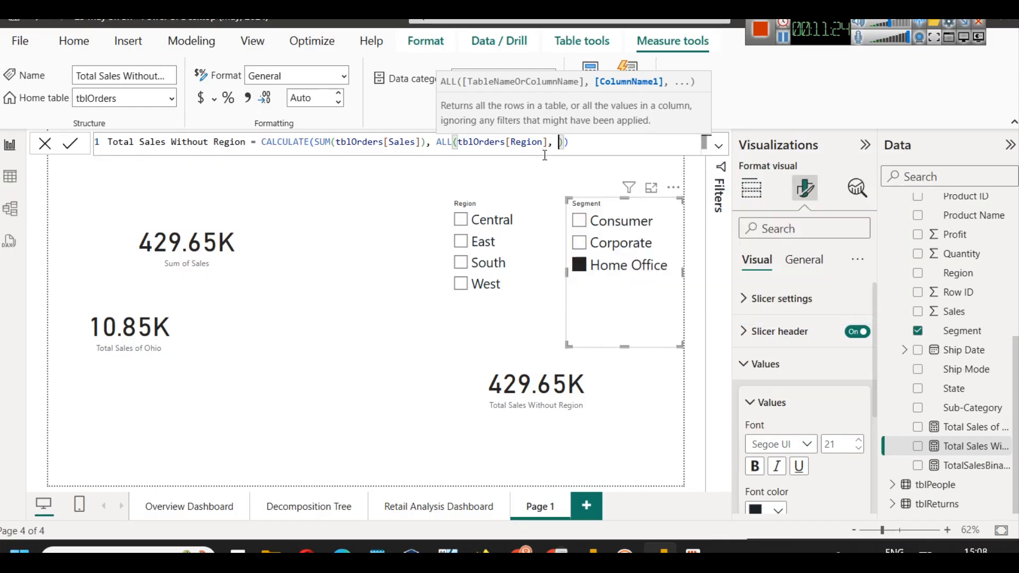
# - Add tblOrders[Segment] as the second column in the ALL function and commit the Total Sales Without Region measure
pyautogui.write('tblo')
pyautogui.press('Down')
pyautogui.press('Down')
pyautogui.press('Down')
pyautogui.press('Down')
pyautogui.press('Down')
pyautogui.press('Down')
pyautogui.press('Down')
pyautogui.press('Down')
pyautogui.press('Down')
pyautogui.press('Down')
pyautogui.press('Down')
pyautogui.press('Down')
pyautogui.press('Down')
pyautogui.press('Down')
pyautogui.press('Down')
pyautogui.press('Down')
pyautogui.press('Down')
pyautogui.press('Down')
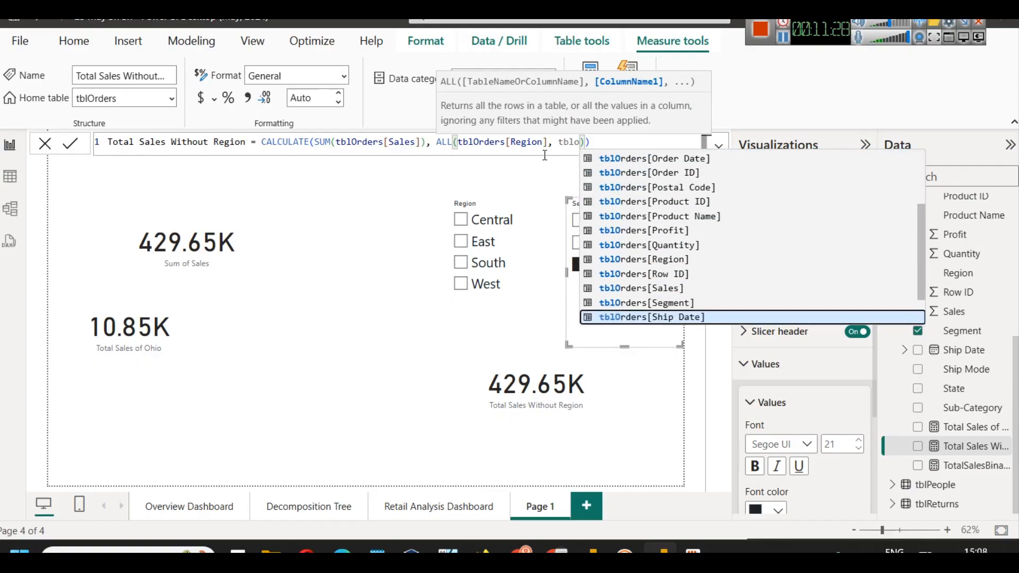
pyautogui.press('Up')
pyautogui.press('Tab')
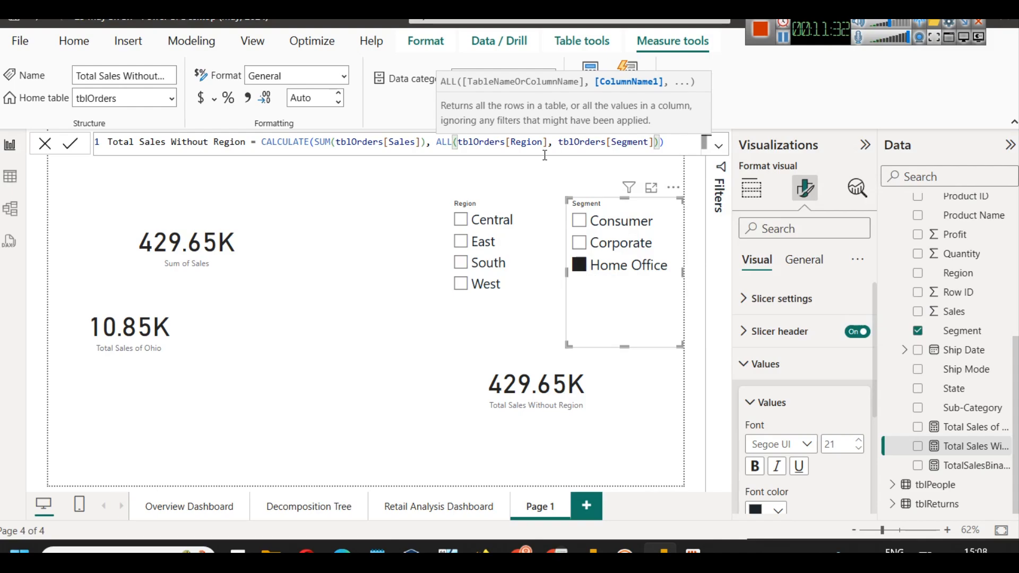
pyautogui.click(69, 144)
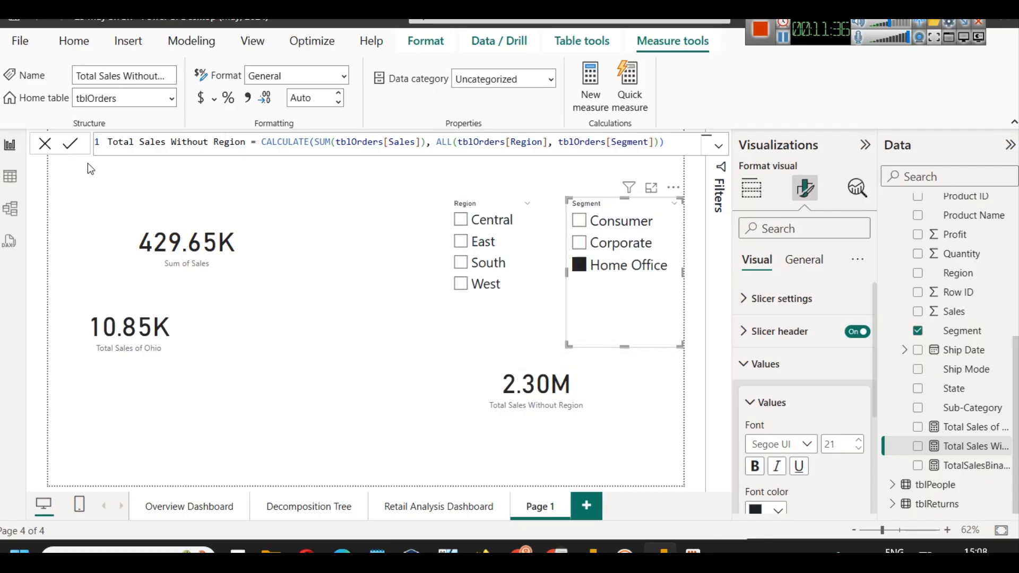
# - Compare the cards while selecting East and switching among the segments, ending with both slicers cleared
pyautogui.click(507, 243)
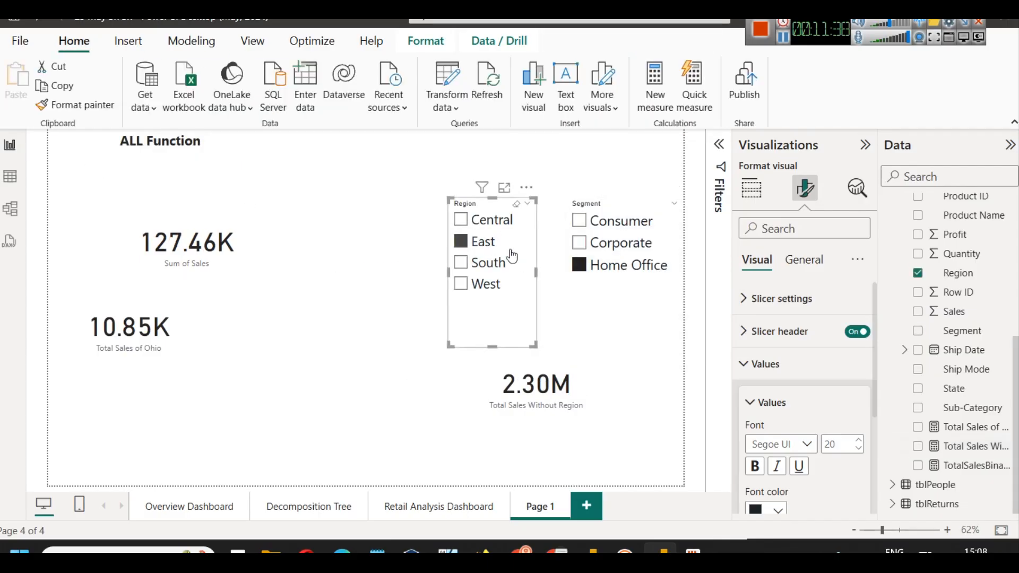
pyautogui.click(597, 243)
pyautogui.click(602, 226)
pyautogui.click(596, 241)
pyautogui.click(469, 247)
pyautogui.click(599, 259)
pyautogui.click(598, 261)
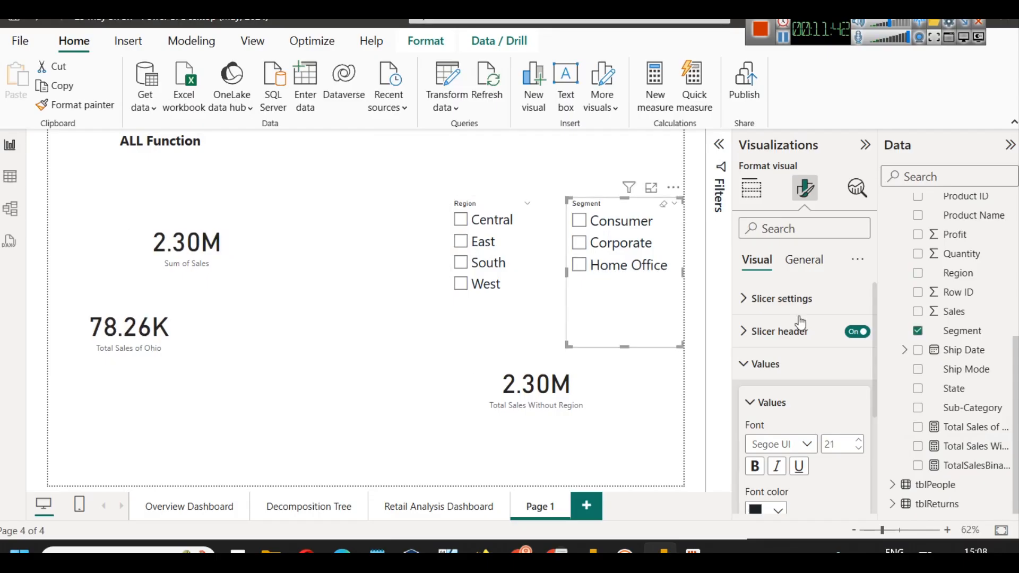
# - Review the updated measure formula and stack the Total Sales Without Region card above the Sum of Sales card under the ALL Function title
pyautogui.click(965, 446)
pyautogui.click(672, 148)
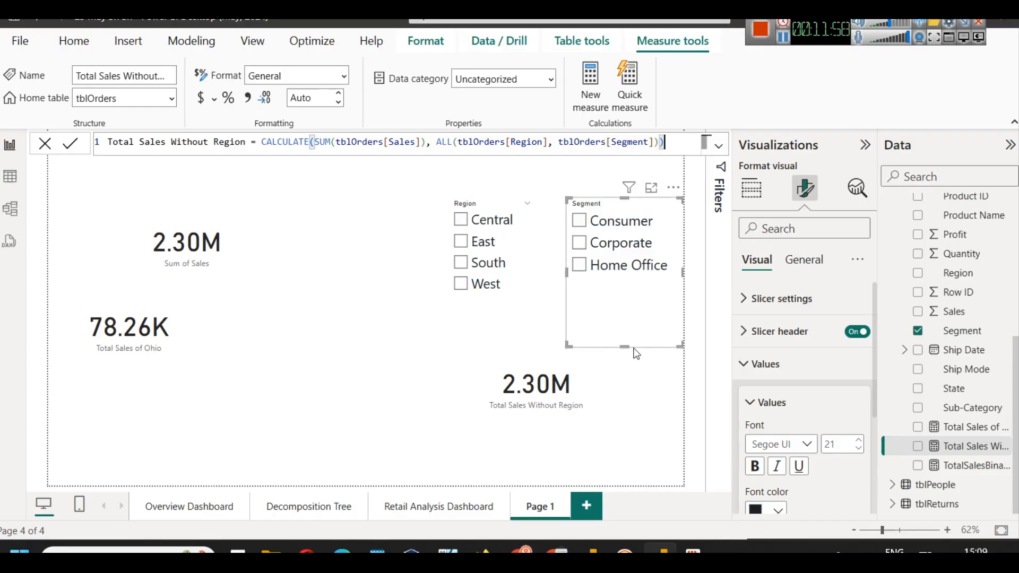
pyautogui.moveTo(553, 382); pyautogui.dragTo(170, 188)
pyautogui.moveTo(183, 251); pyautogui.dragTo(131, 262)
pyautogui.click(148, 198)
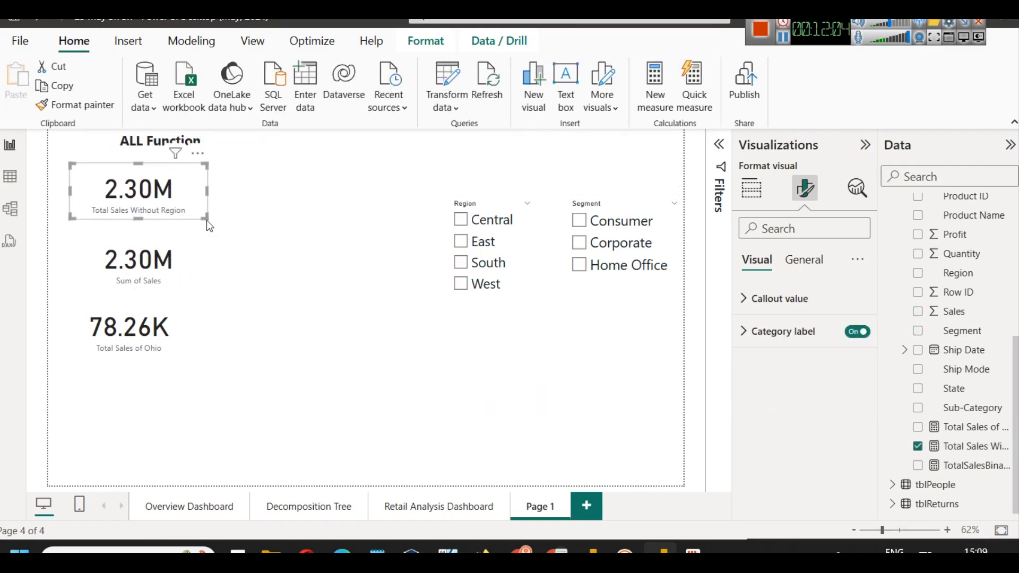
# - Compare the three stacked cards with Central selected in the Region slicer and Corporate in the Segment slicer
pyautogui.click(461, 220)
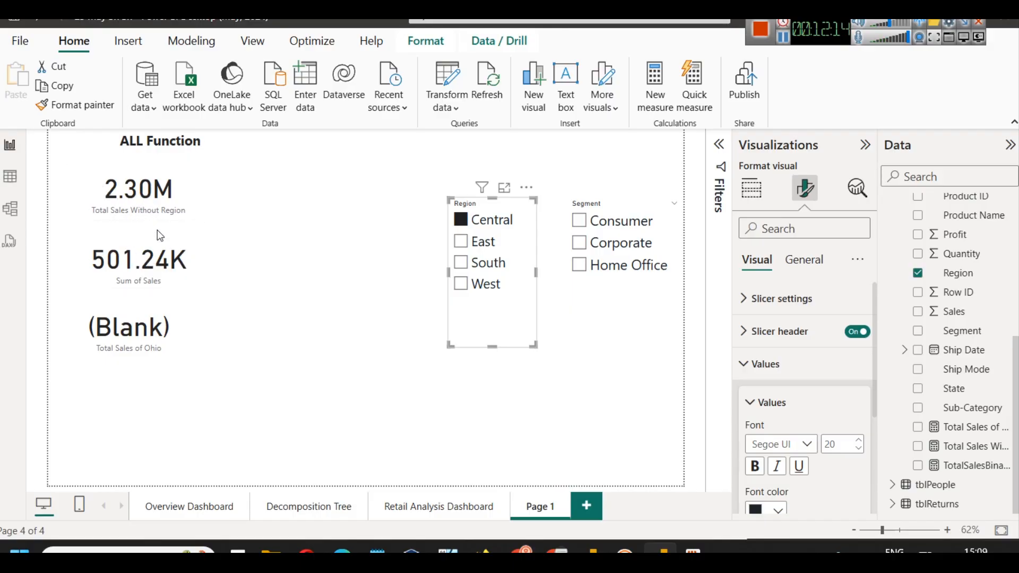
pyautogui.click(579, 242)
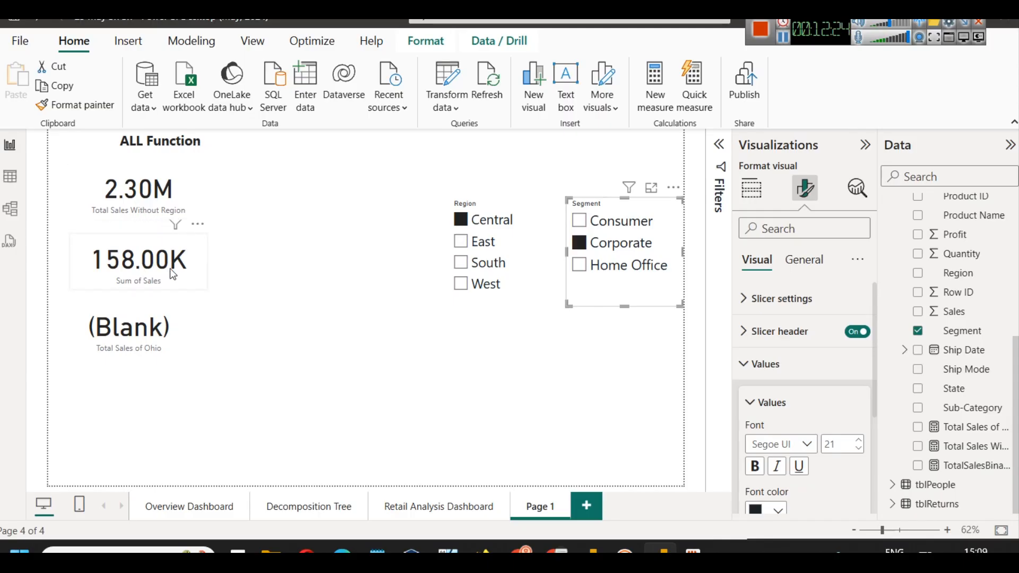
pyautogui.click(130, 157)
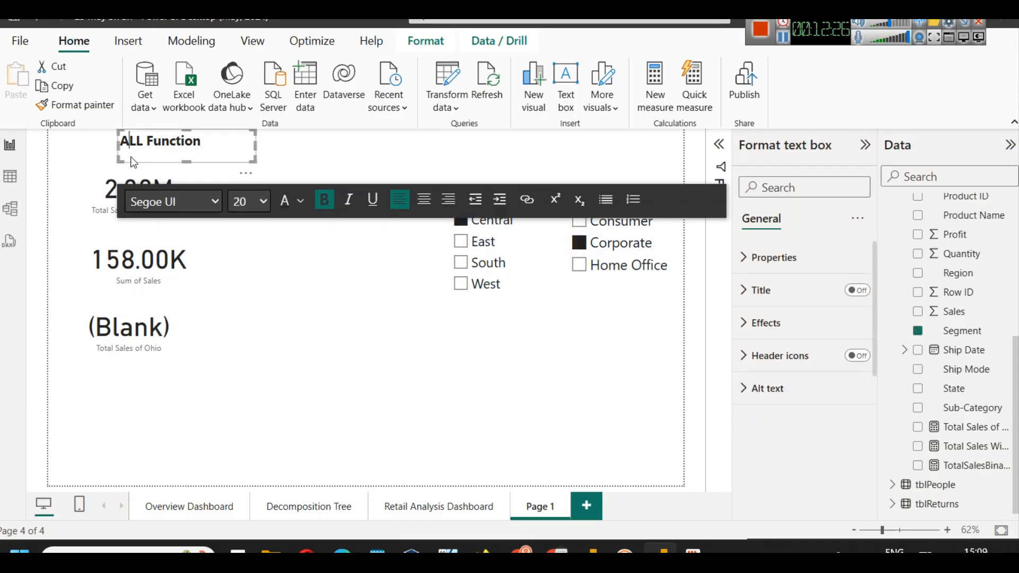
pyautogui.click(119, 178)
pyautogui.click(403, 300)
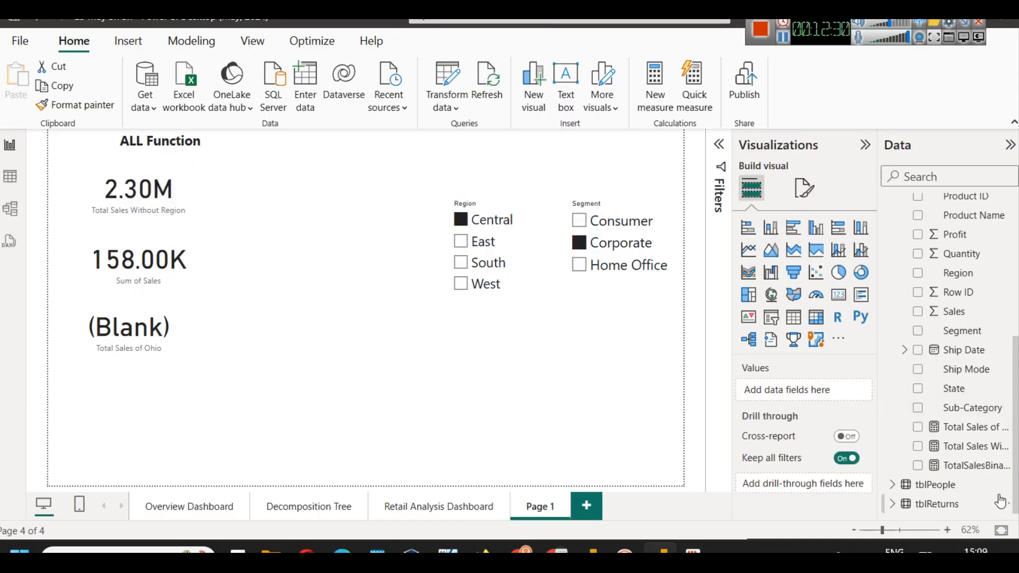
# - Review the Total Sales Without Region formula's ALL columns and clear the Central and Corporate slicer selections
pyautogui.click(971, 447)
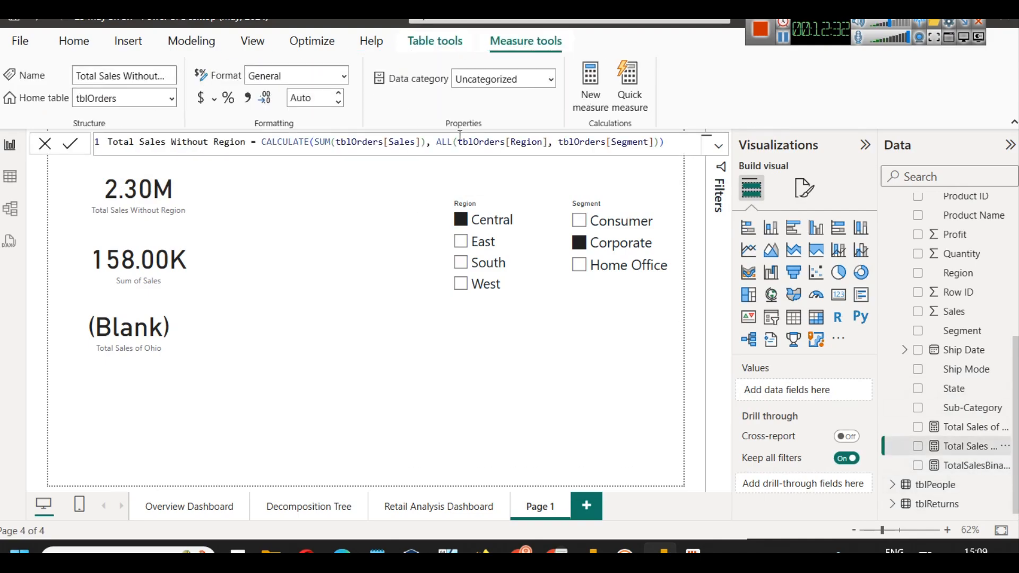
pyautogui.click(491, 220)
pyautogui.click(579, 243)
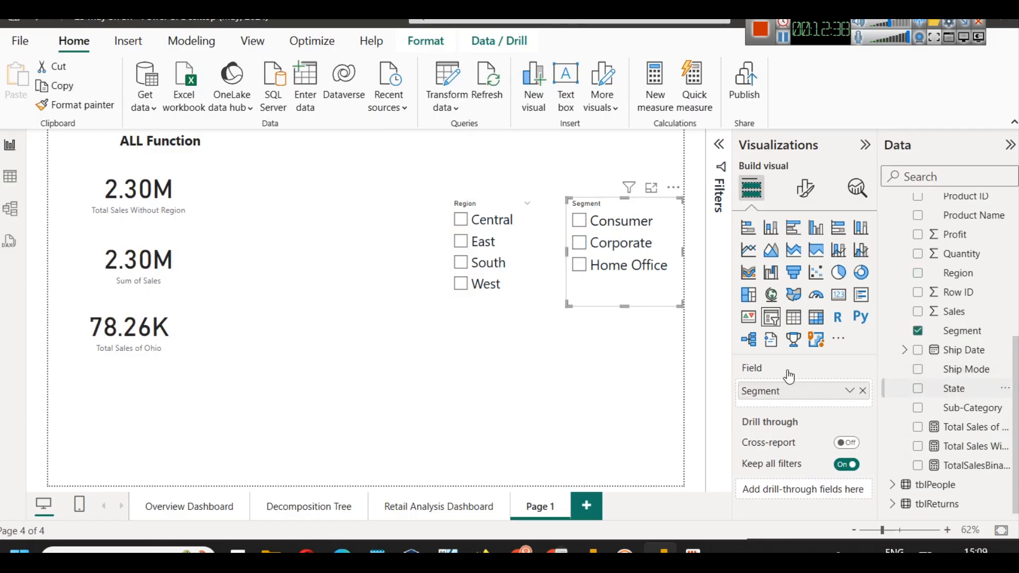
# - Add a State slicer to the page and place it below the Segment slicer
pyautogui.click(630, 376)
pyautogui.click(748, 338)
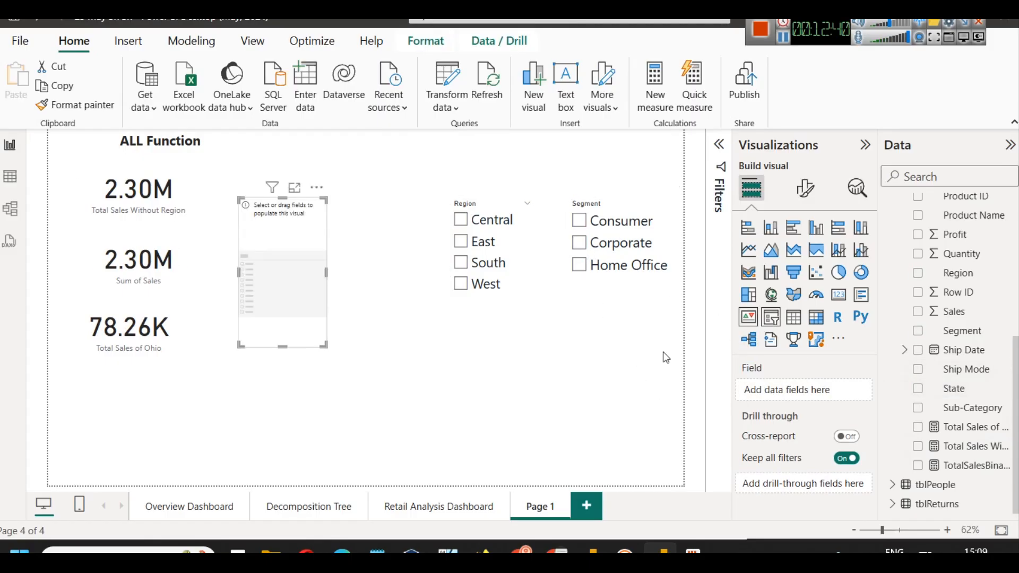
pyautogui.click(405, 321)
pyautogui.moveTo(404, 321); pyautogui.dragTo(604, 376)
pyautogui.moveTo(287, 278); pyautogui.dragTo(617, 386)
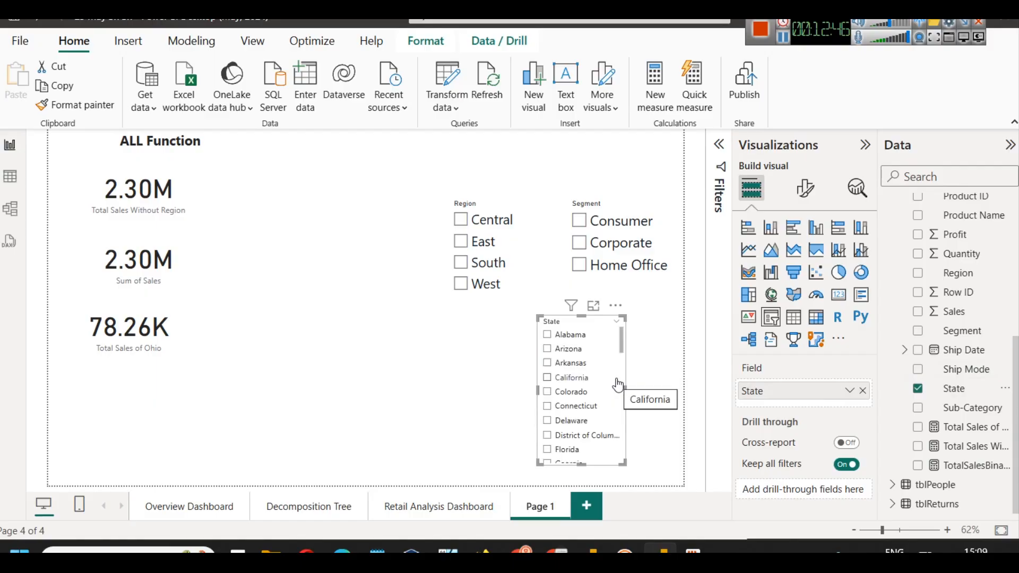
# - Compare the sales cards while selecting Arkansas, California and Colorado one after another in the State slicer
pyautogui.click(548, 363)
pyautogui.click(548, 377)
pyautogui.click(547, 392)
pyautogui.click(158, 197)
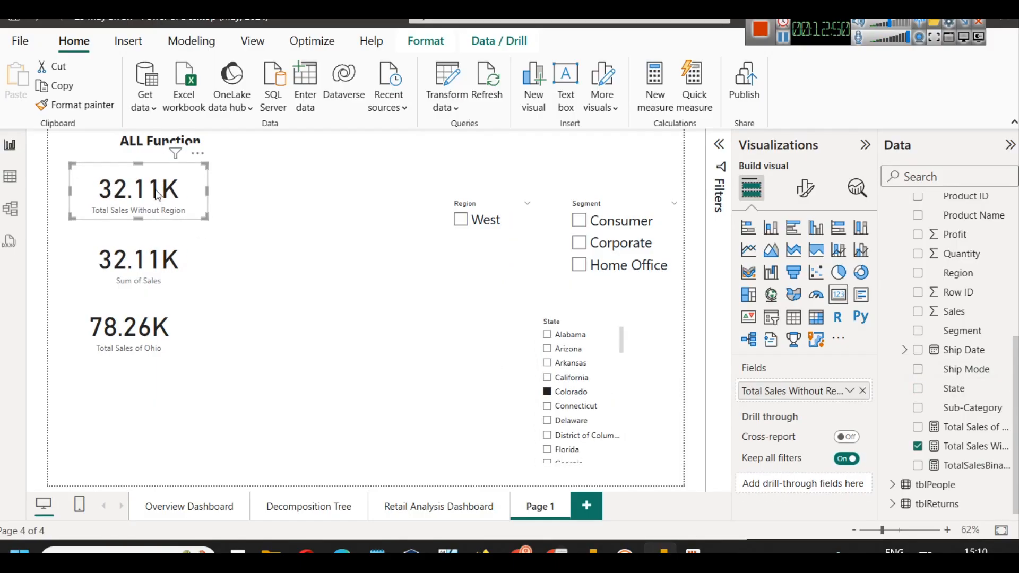
# - Change the Total Sales Without Region formula to use ALL(tblOrders) instead of the Region and Segment columns, and commit it
pyautogui.click(992, 450)
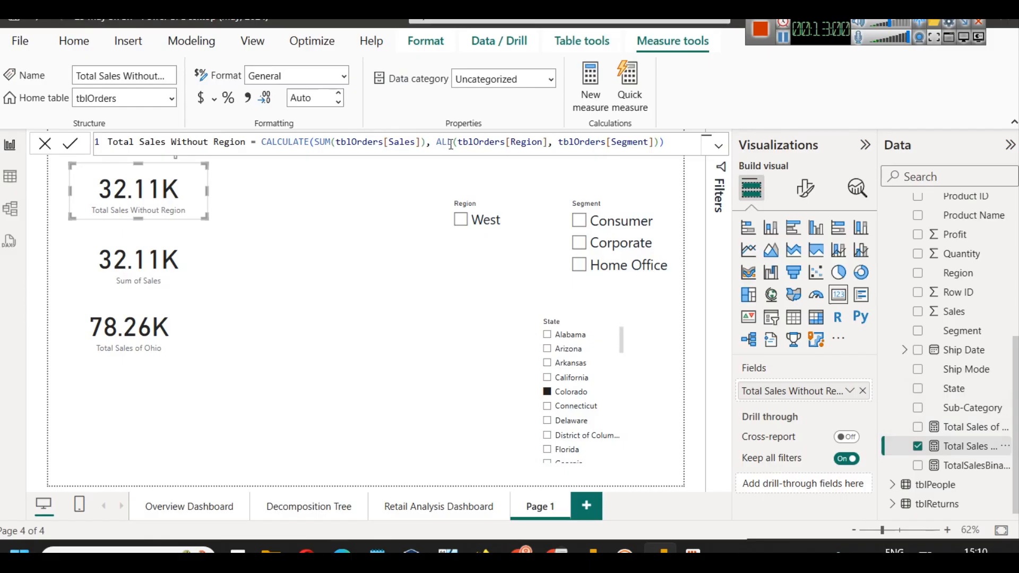
pyautogui.moveTo(508, 140); pyautogui.dragTo(654, 148)
pyautogui.press('BackSpace')
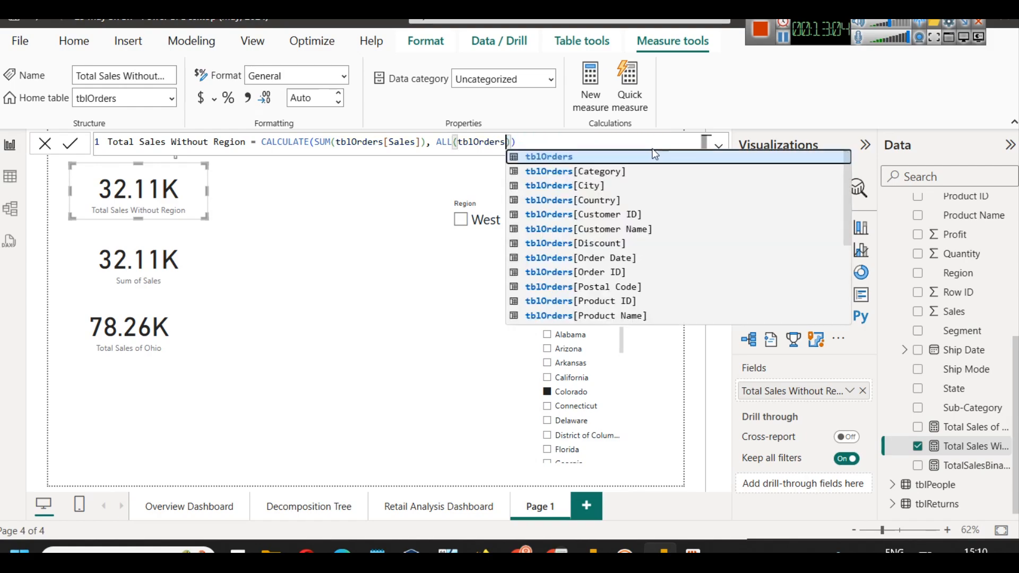
pyautogui.click(71, 144)
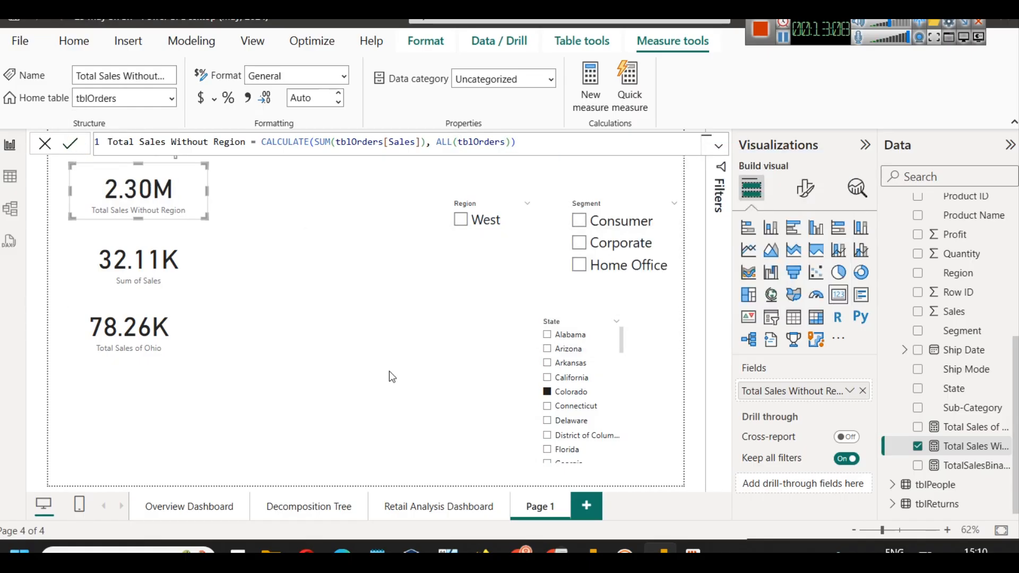
# - Compare the cards while toggling West in the Region slicer and Connecticut in the State slicer, ending with both cleared
pyautogui.click(497, 225)
pyautogui.click(498, 225)
pyautogui.click(578, 406)
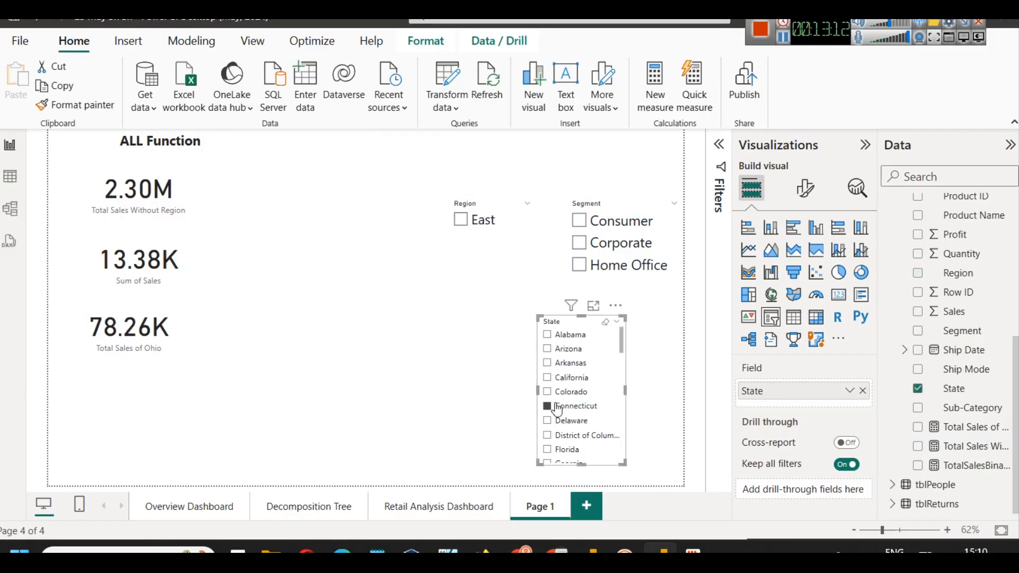
pyautogui.click(580, 405)
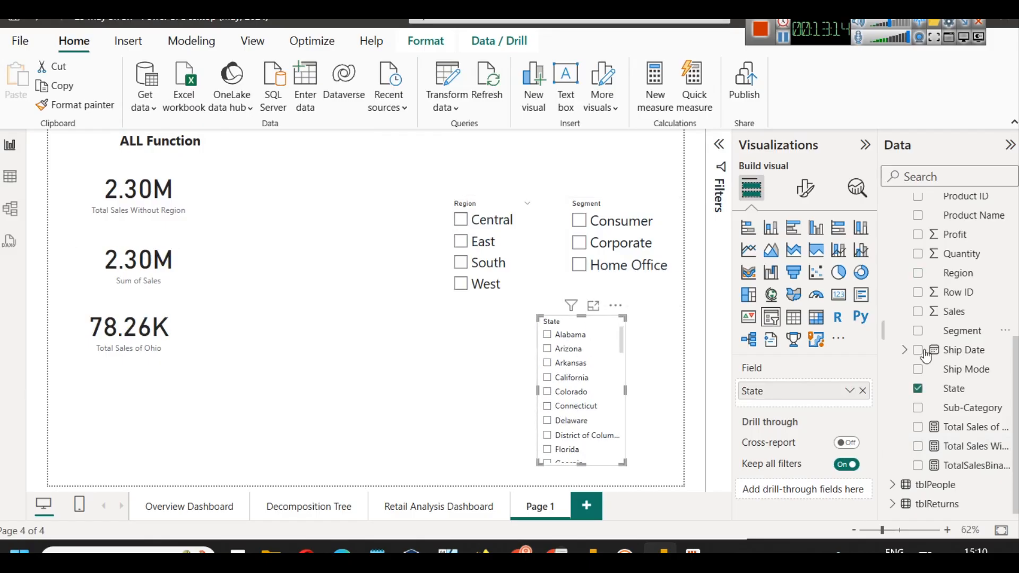
# - Review the ALL(tblOrders) formula and compare the three cards with South, Corporate and Kentucky selected in the slicers
pyautogui.click(964, 447)
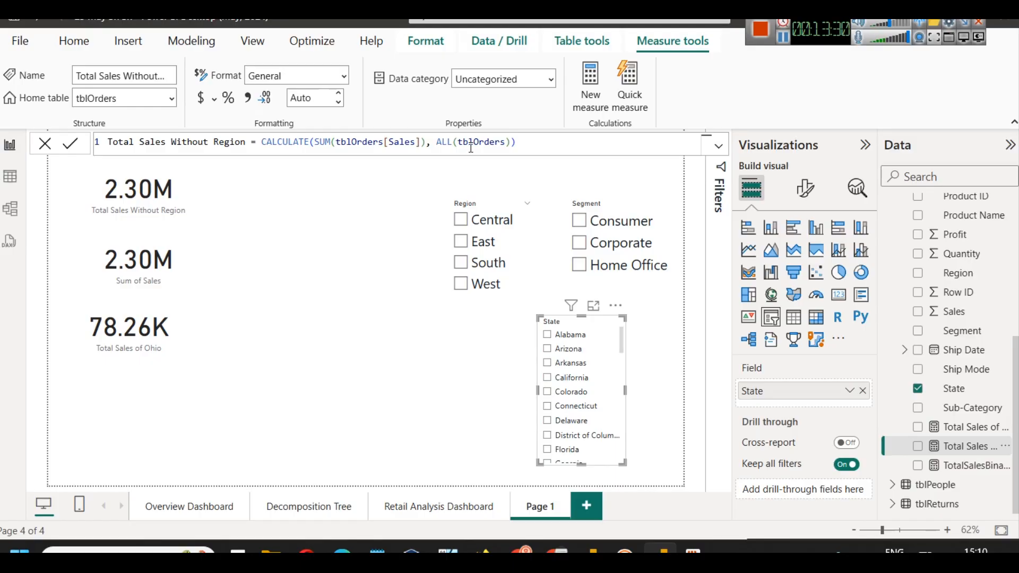
pyautogui.click(140, 191)
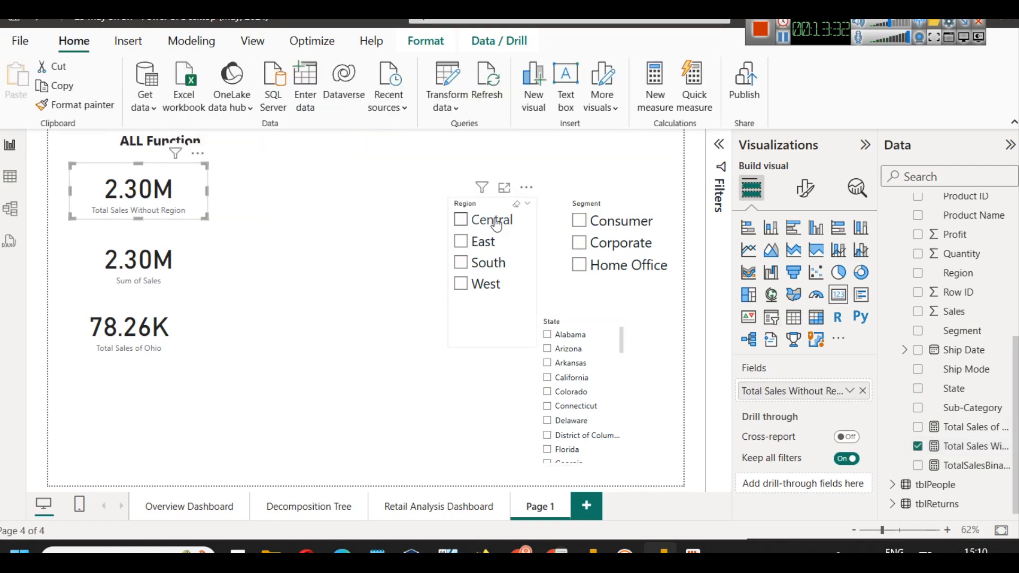
pyautogui.click(605, 240)
pyautogui.click(523, 302)
pyautogui.click(460, 263)
pyautogui.click(571, 394)
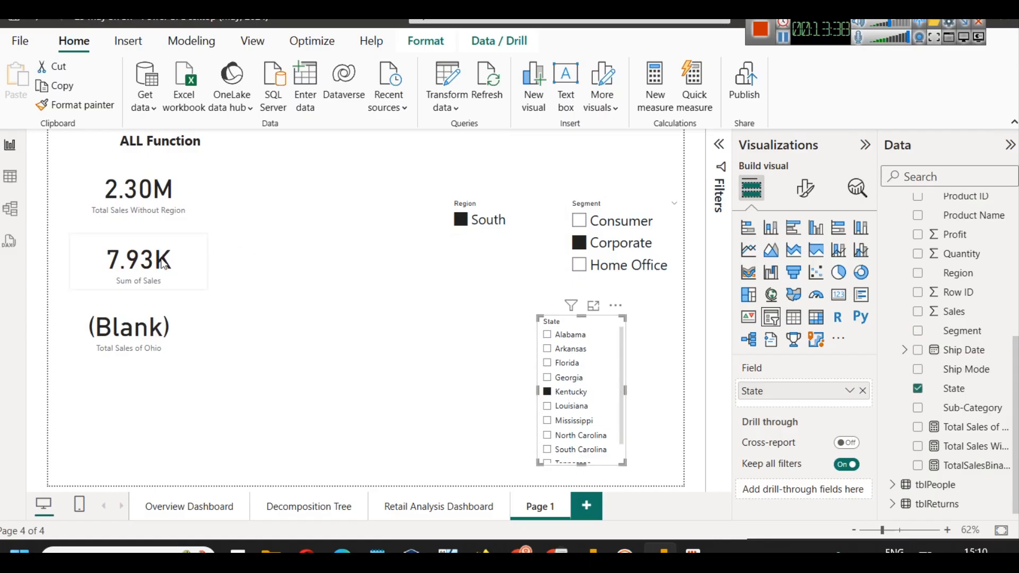
# - Clear Kentucky and compare the cards with East selected in the Region slicer and Ohio in the State slicer
pyautogui.scroll(-1, 559, 414)
pyautogui.click(554, 370)
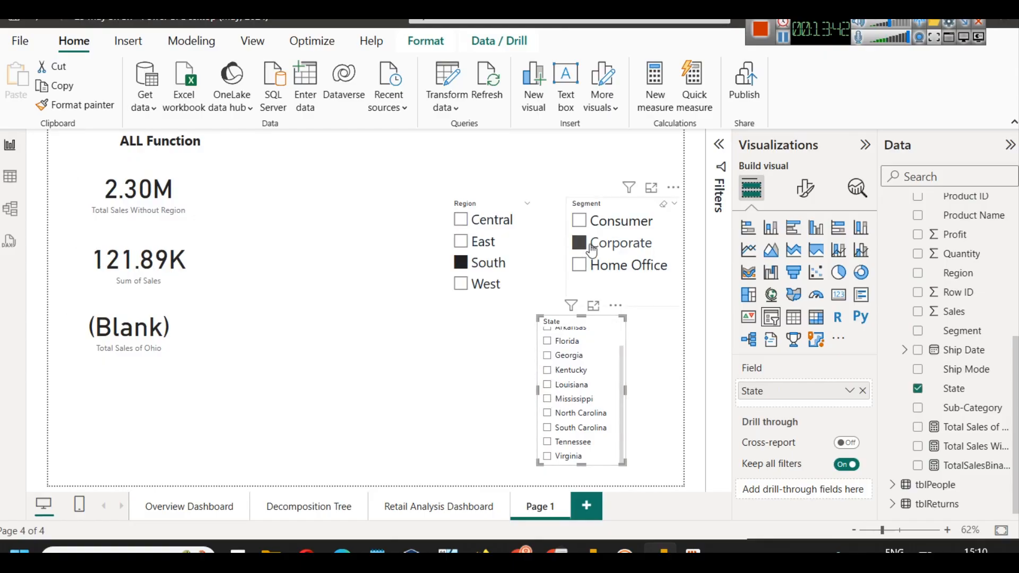
pyautogui.click(480, 242)
pyautogui.click(564, 449)
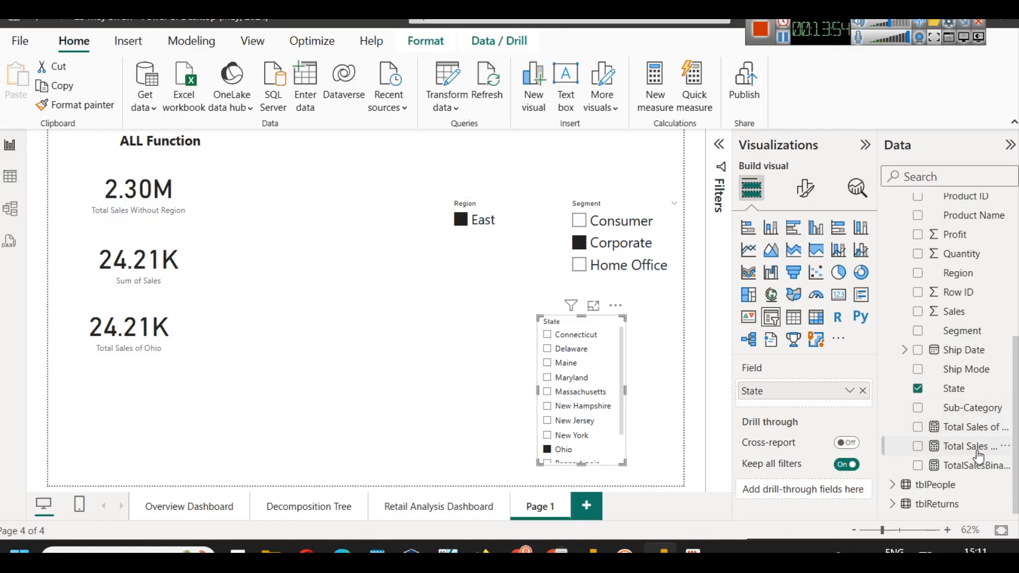
# - Examine the CALCULATE(SUM(tblOrders[Sales])) part of the Total Sales Without Region formula and the Sum of Sales and Total Sales of Ohio cards
pyautogui.click(990, 440)
pyautogui.moveTo(258, 142); pyautogui.dragTo(421, 149)
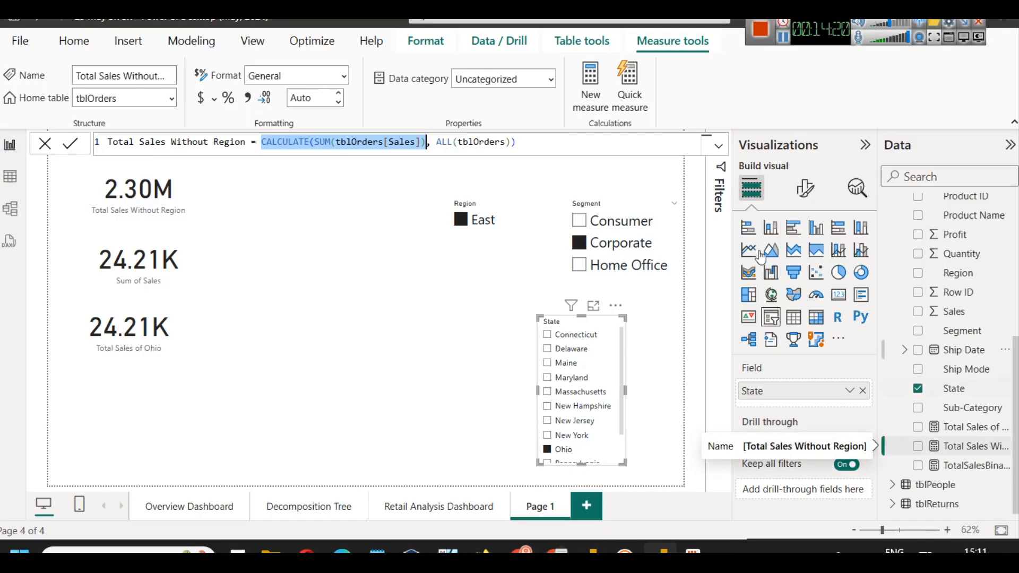
pyautogui.click(113, 287)
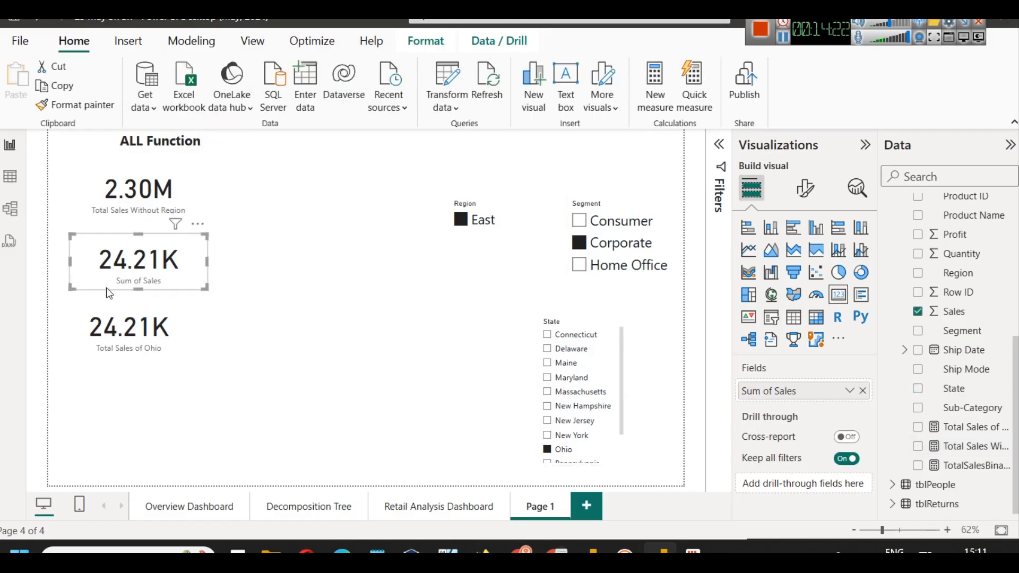
pyautogui.click(130, 322)
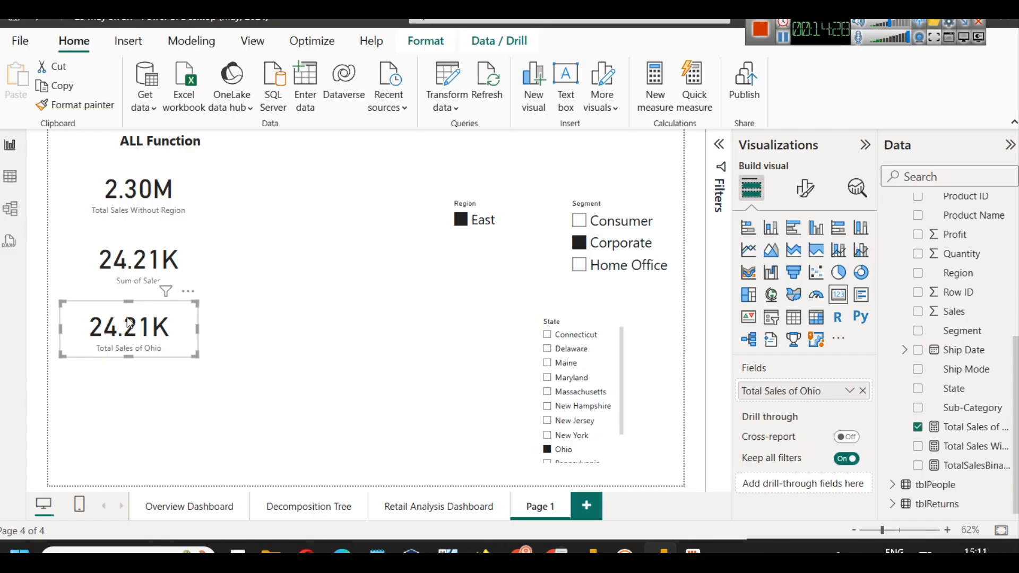
# - Clear the selections in the Region, Segment and State slicers
pyautogui.click(461, 220)
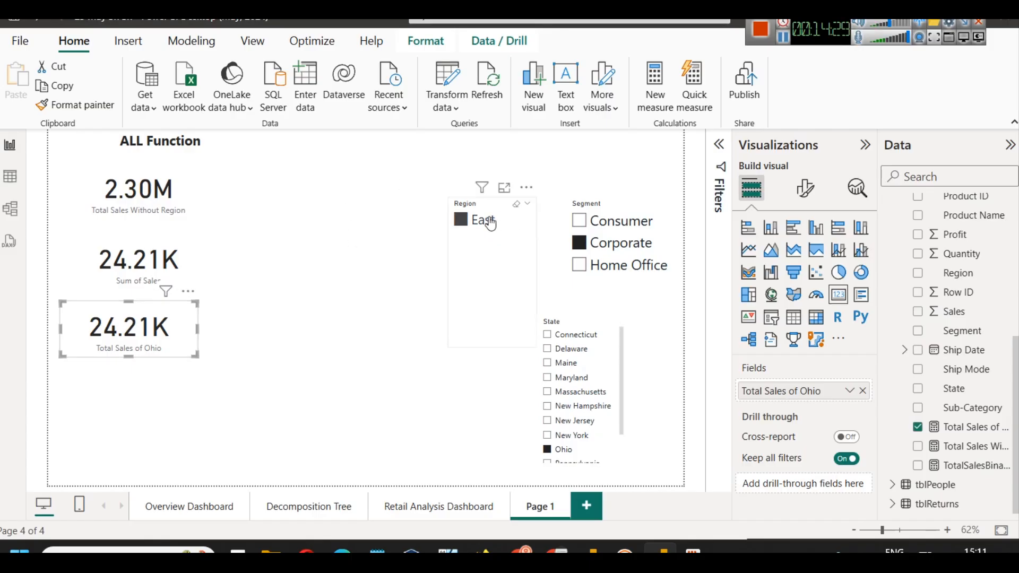
pyautogui.click(593, 250)
pyautogui.click(720, 148)
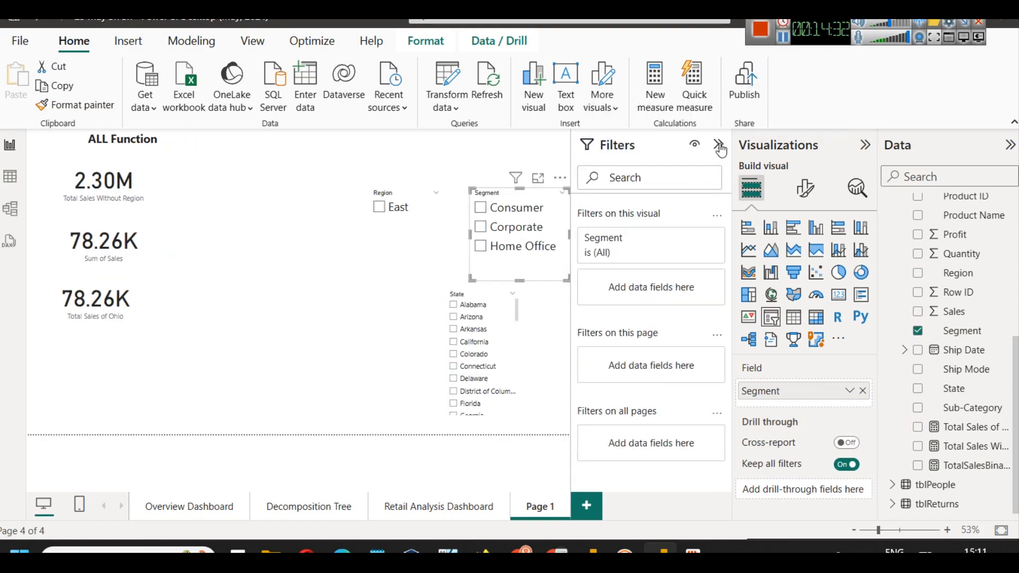
pyautogui.click(718, 152)
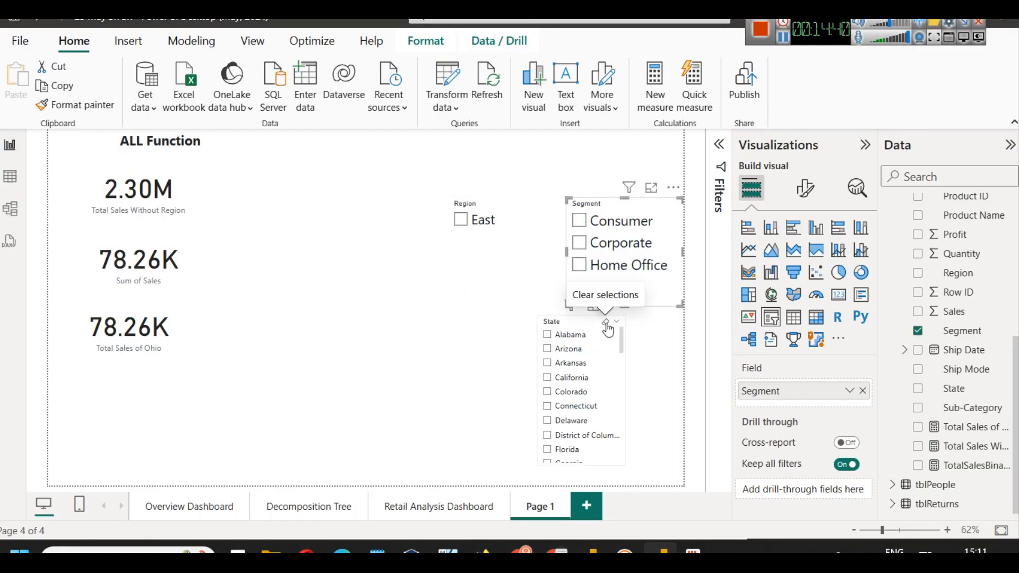
pyautogui.click(608, 322)
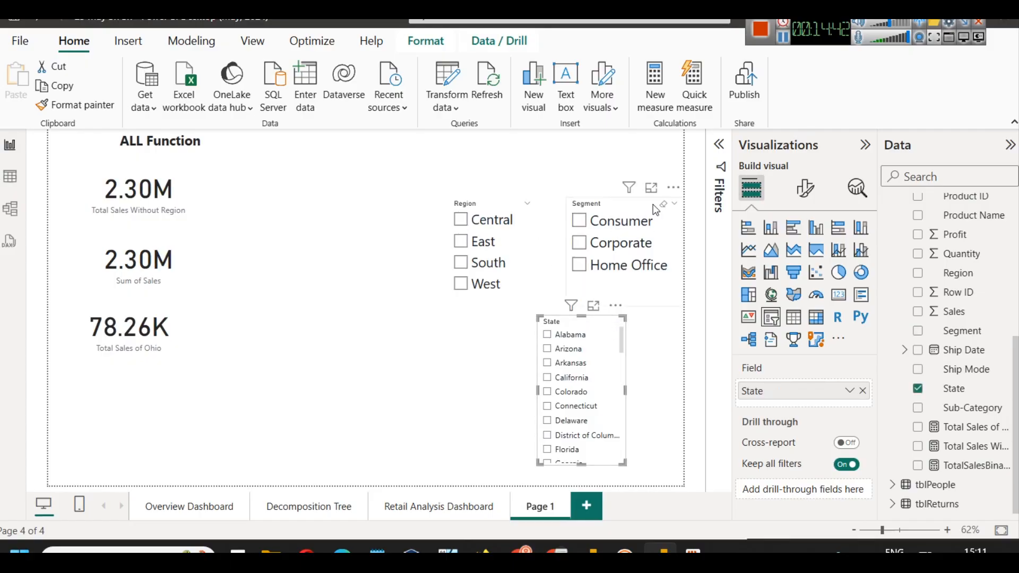
pyautogui.click(666, 211)
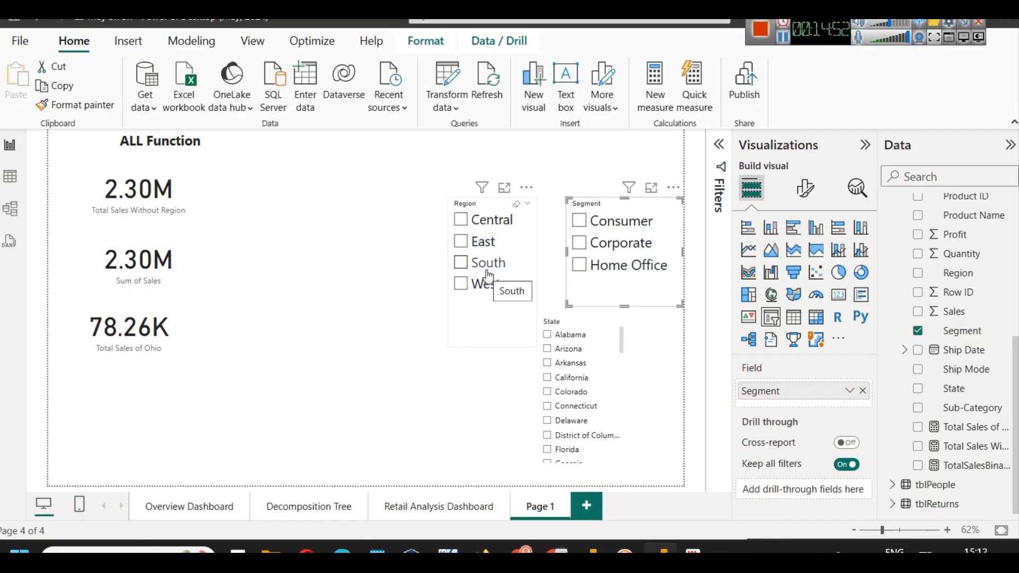
# - Filter the report to the East region, the Home Office segment and the state of Maine
pyautogui.click(480, 242)
pyautogui.click(614, 263)
pyautogui.click(566, 377)
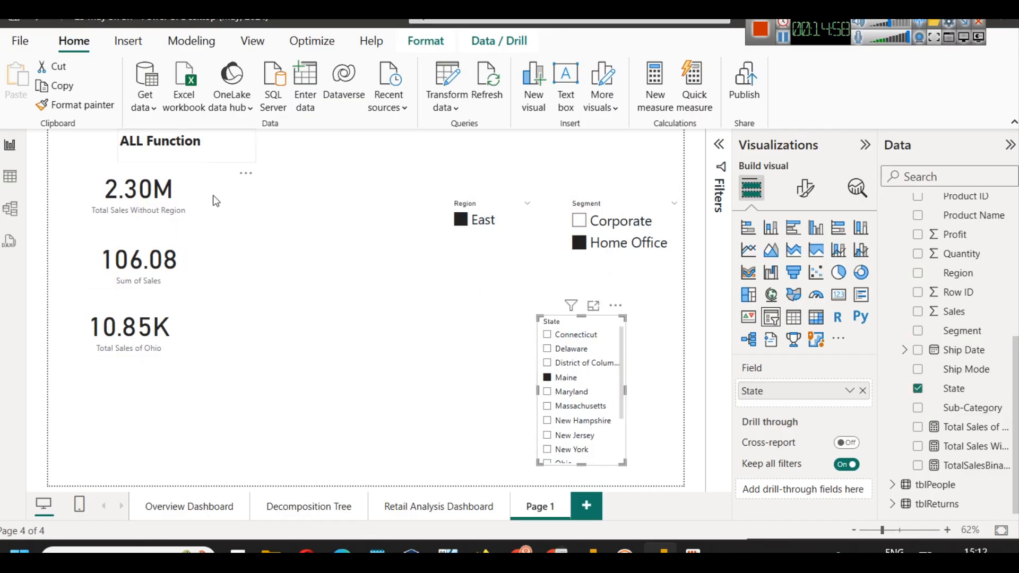
# - Copy the complete Total Sales Without Region formula
pyautogui.click(975, 446)
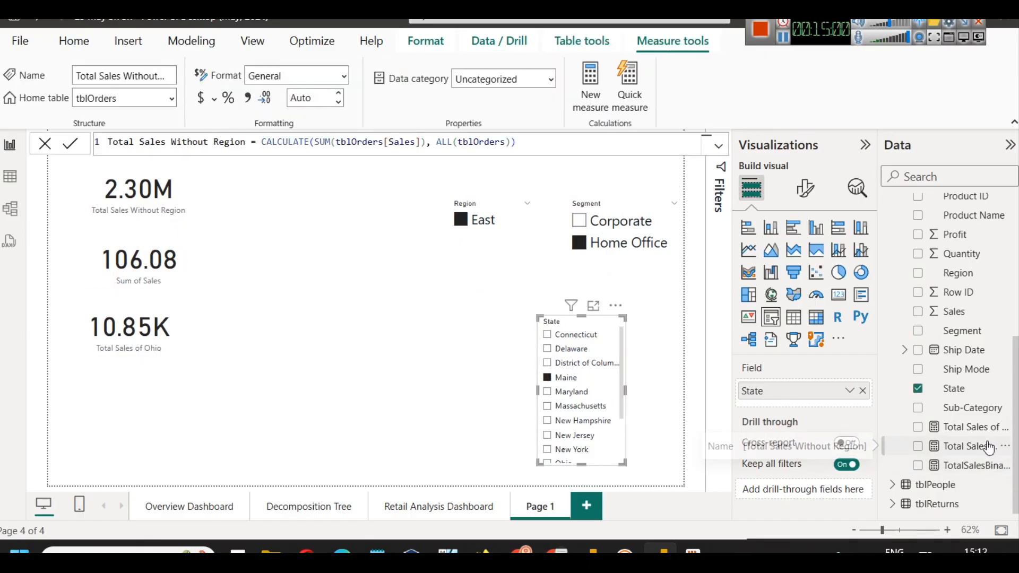
pyautogui.click(513, 142)
pyautogui.hotkey('ctrl', 'a')
pyautogui.hotkey('ctrl', 'c')
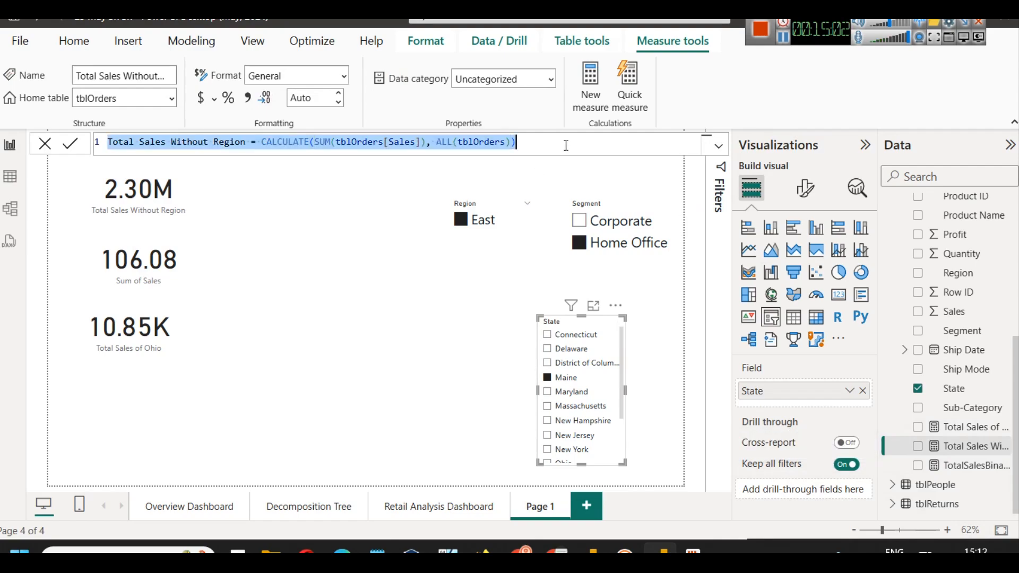
# - Switch to the Google Meet call in Chrome and send the copied formula in the in-call chat
pyautogui.moveTo(548, 549)
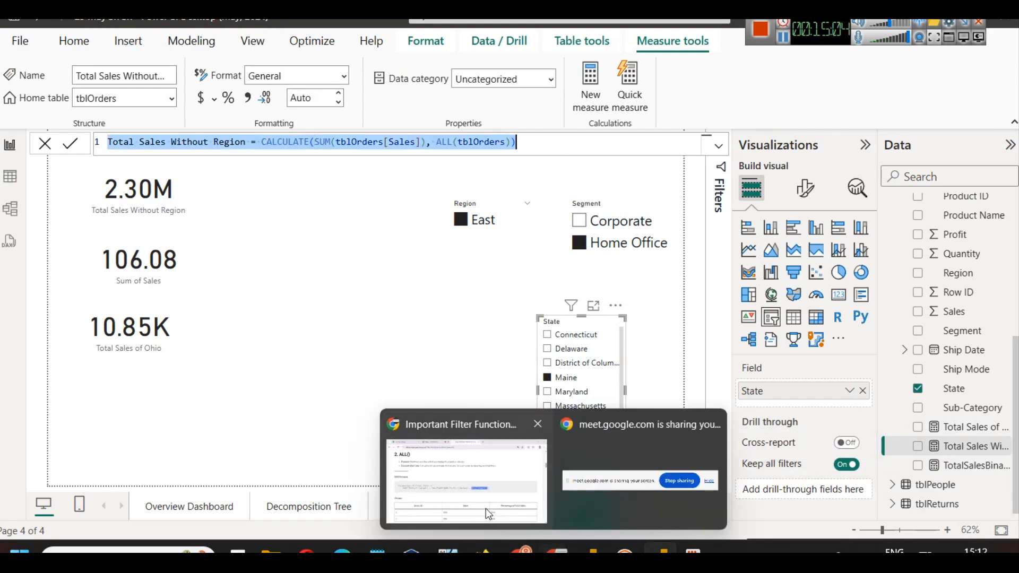
pyautogui.click(485, 508)
pyautogui.click(286, 21)
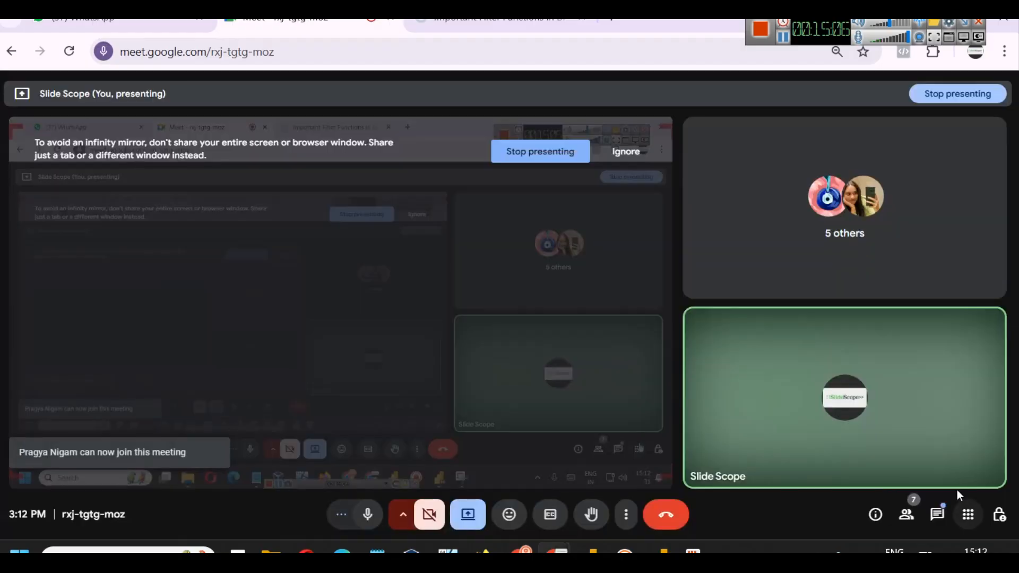
pyautogui.click(938, 515)
pyautogui.click(855, 462)
pyautogui.hotkey('ctrl', 'v')
pyautogui.press('Return')
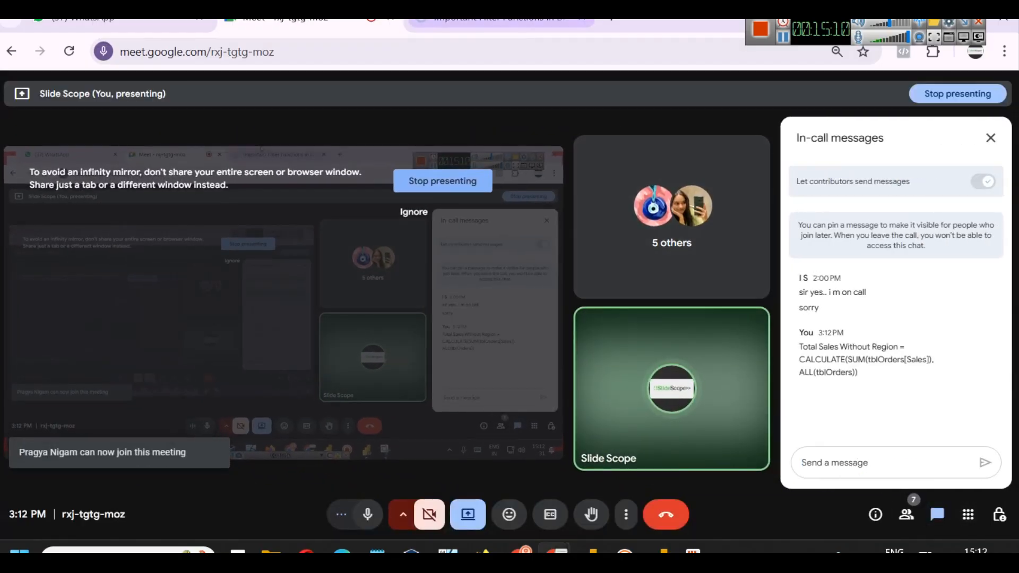
# - Switch to the slidescope.com article on DAX filter functions and read the CALCULATE() section after ALL()
pyautogui.click(498, 21)
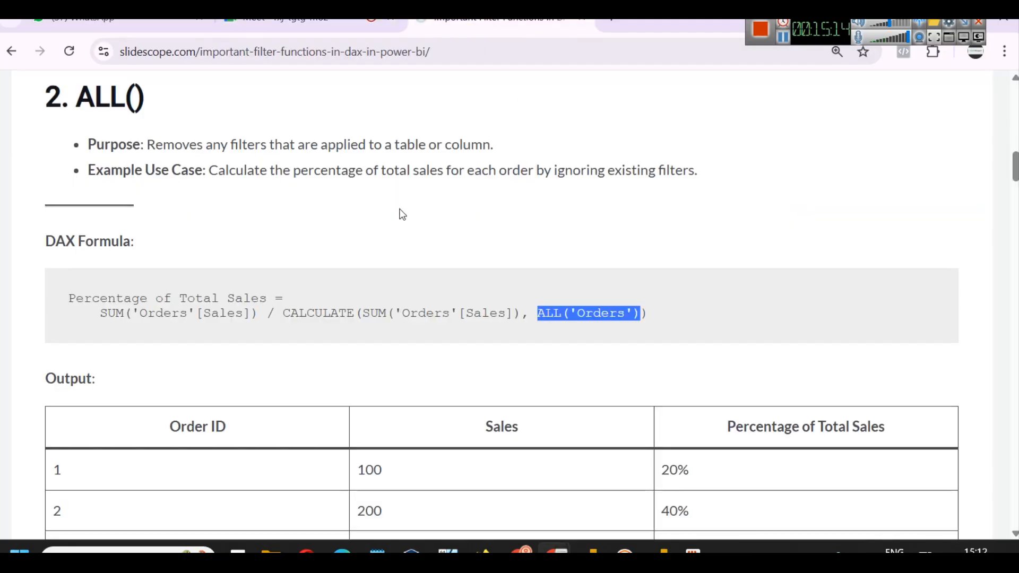
pyautogui.scroll(-15, 403, 213)
pyautogui.scroll(-3, 400, 218)
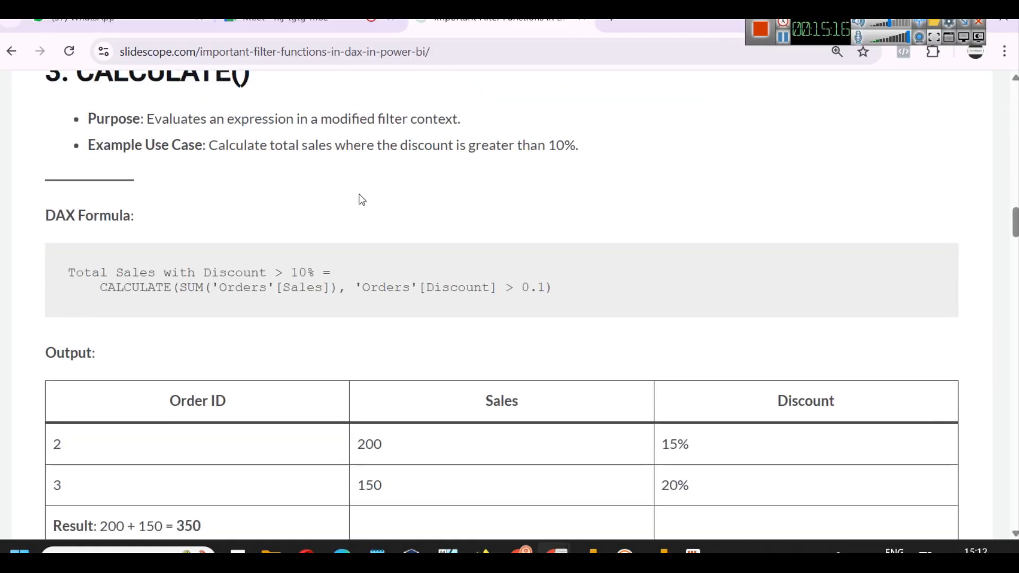
pyautogui.scroll(1, 291, 243)
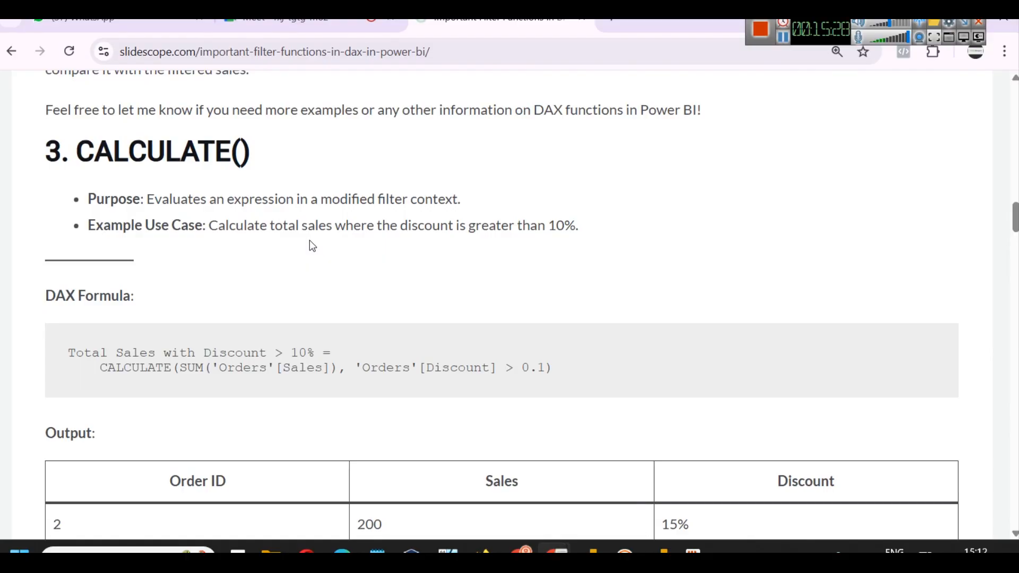
# - Return to Power BI Desktop, look through the tblOrders fields for Discount, and leave the measure formula and State slicer deselected
pyautogui.hotkey('alt', 'Tab')
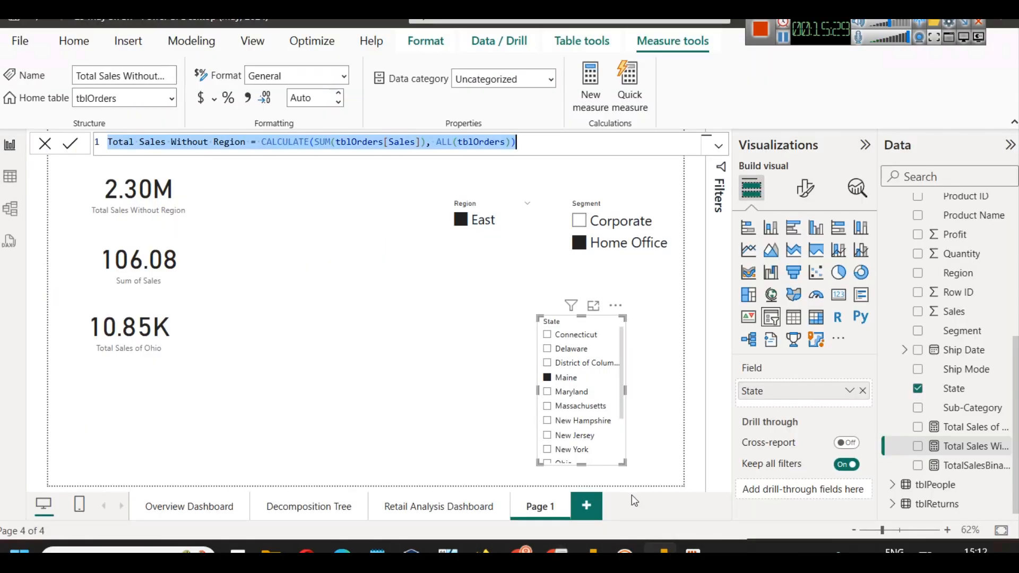
pyautogui.click(538, 142)
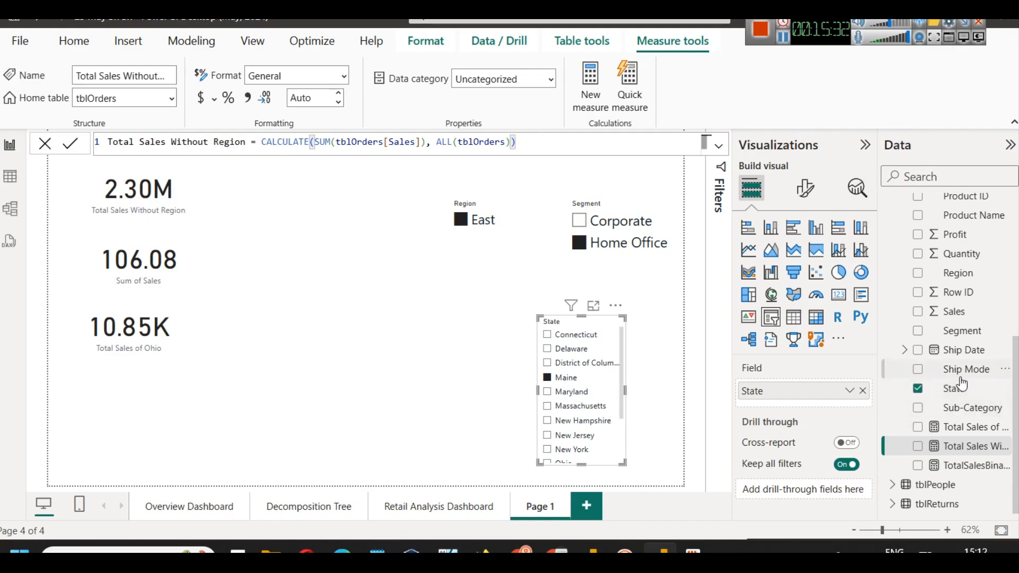
pyautogui.scroll(3, 961, 382)
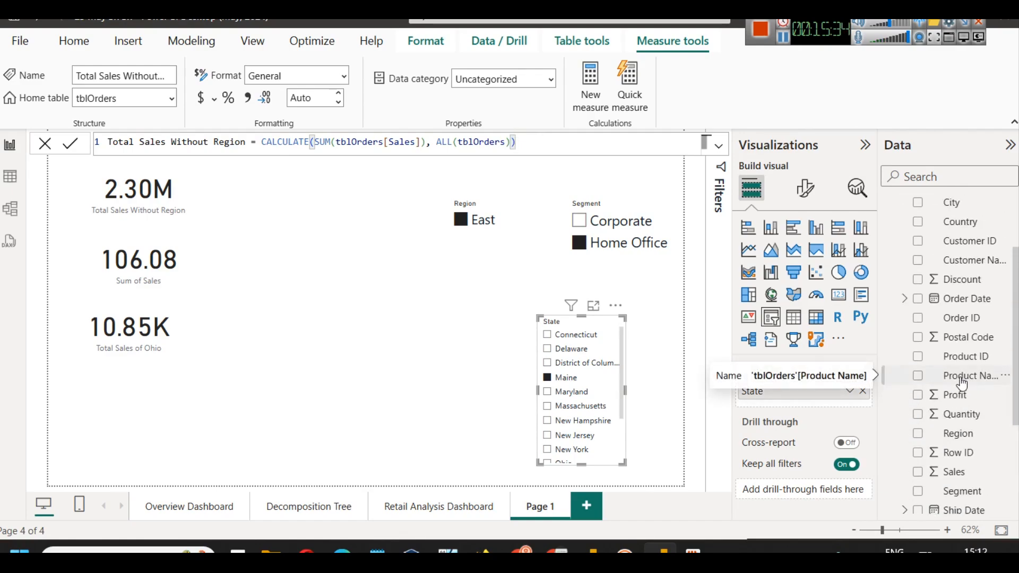
pyautogui.scroll(2, 961, 382)
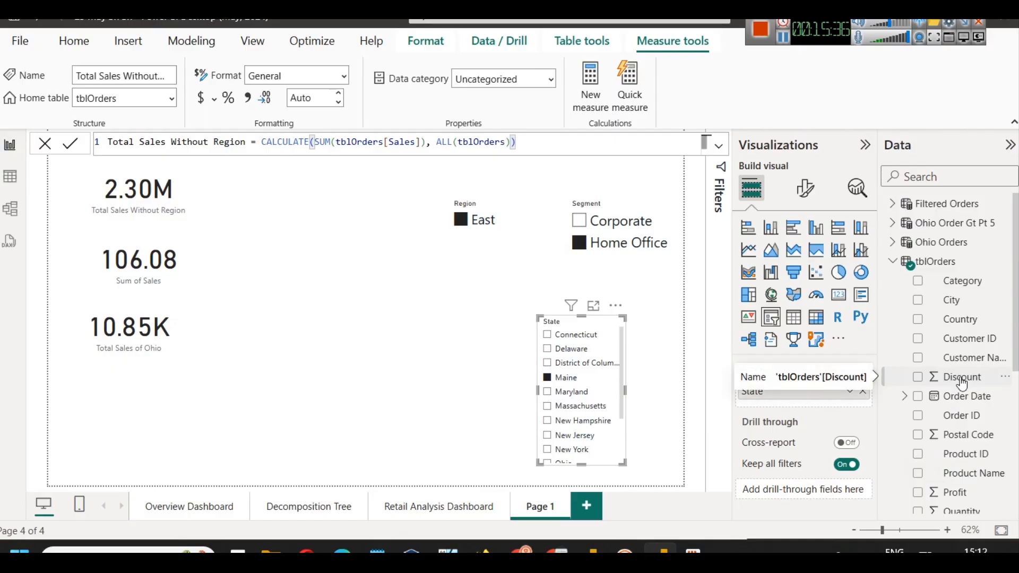
pyautogui.click(372, 388)
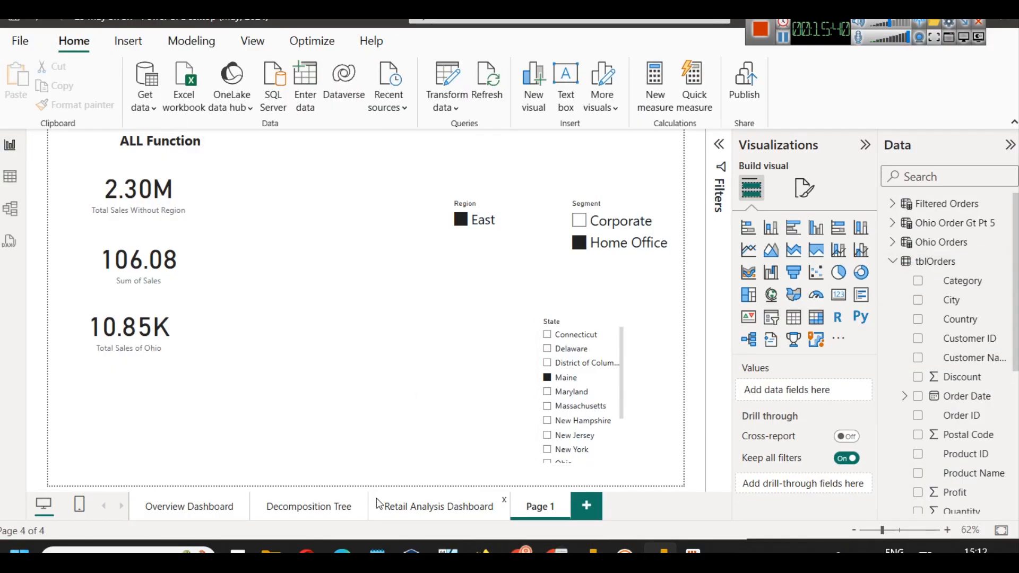
# - Switch to Notepad and add the line "Consumer Segment me Ohio State se kitni sale hui hai ?" below the Total Sales of Ohio formula
pyautogui.moveTo(371, 543)
pyautogui.click(695, 477)
pyautogui.click(1001, 405)
pyautogui.press('Return')
pyautogui.press('Return')
pyautogui.press('Return')
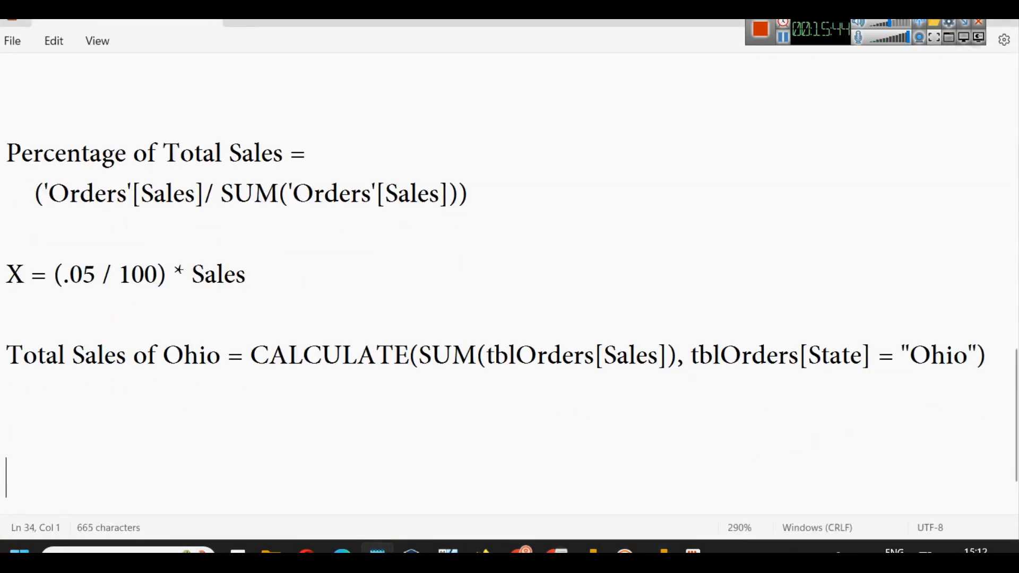
pyautogui.press('Up')
pyautogui.press('Up')
pyautogui.press('Return')
pyautogui.write('Consumer')
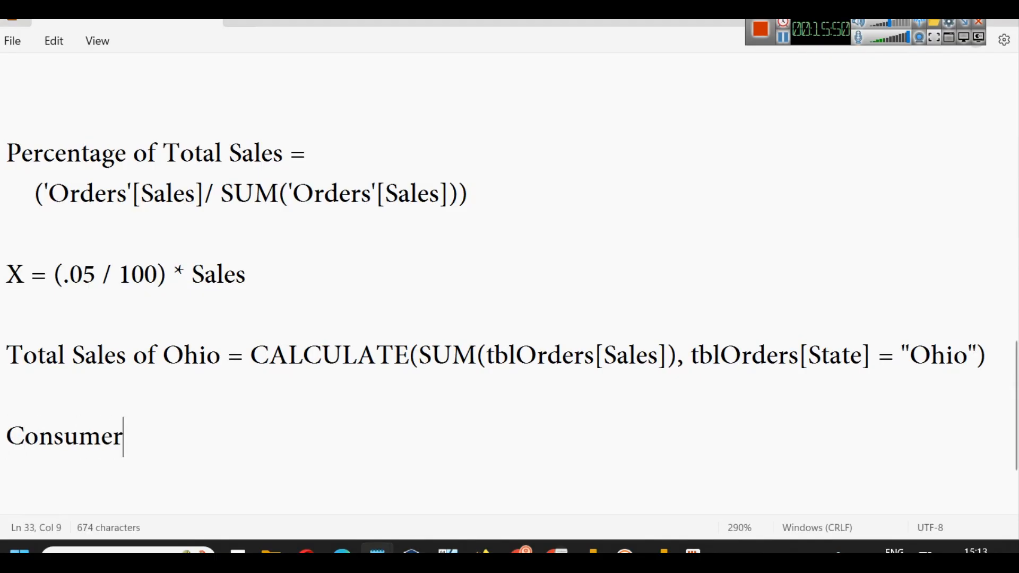
pyautogui.write(' Segment ')
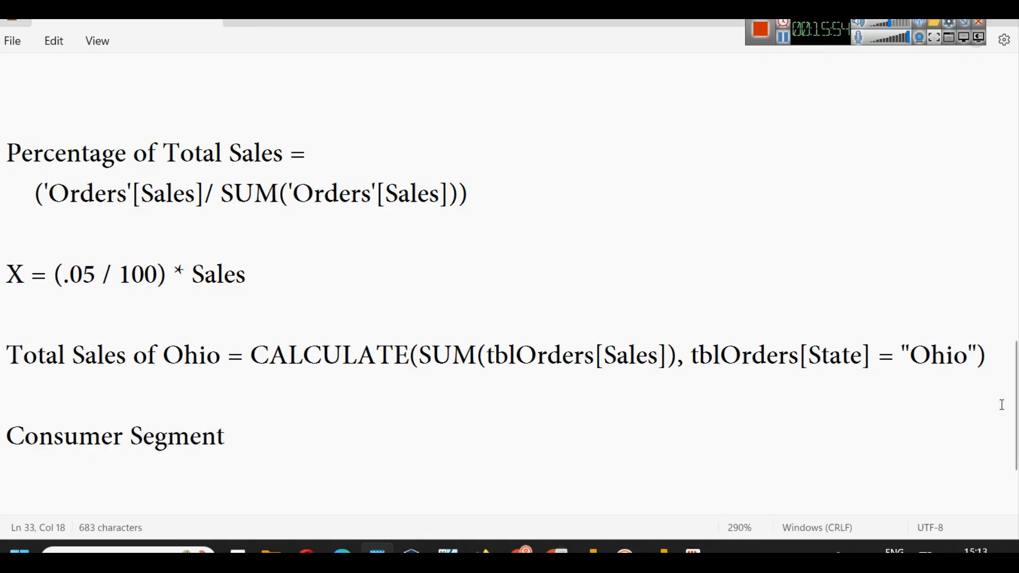
pyautogui.write('me Ohio State se kitni sale hui hai ?')
pyautogui.press('Return')
pyautogui.press('Return')
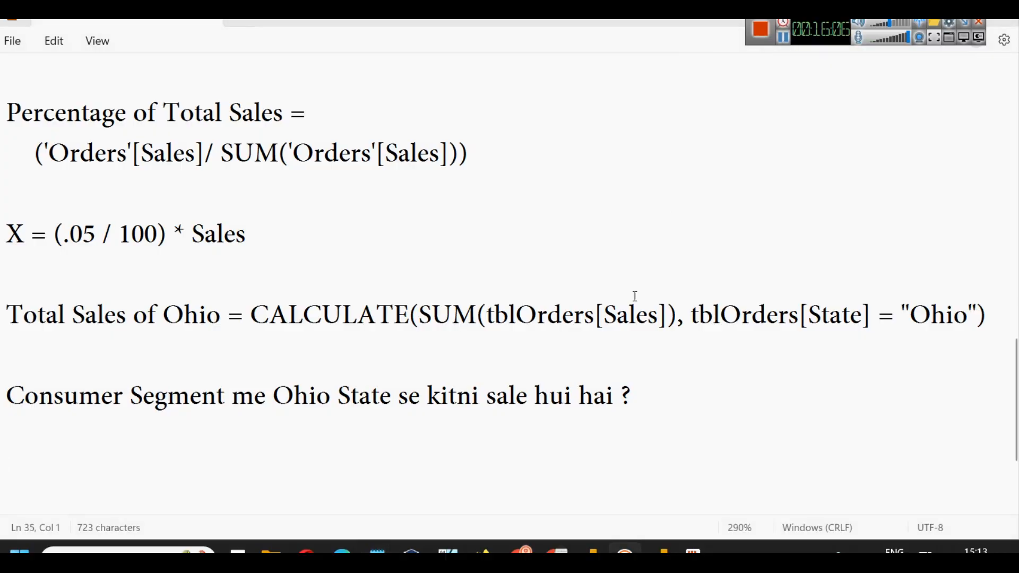
pyautogui.moveTo(639, 397); pyautogui.dragTo(6, 398)
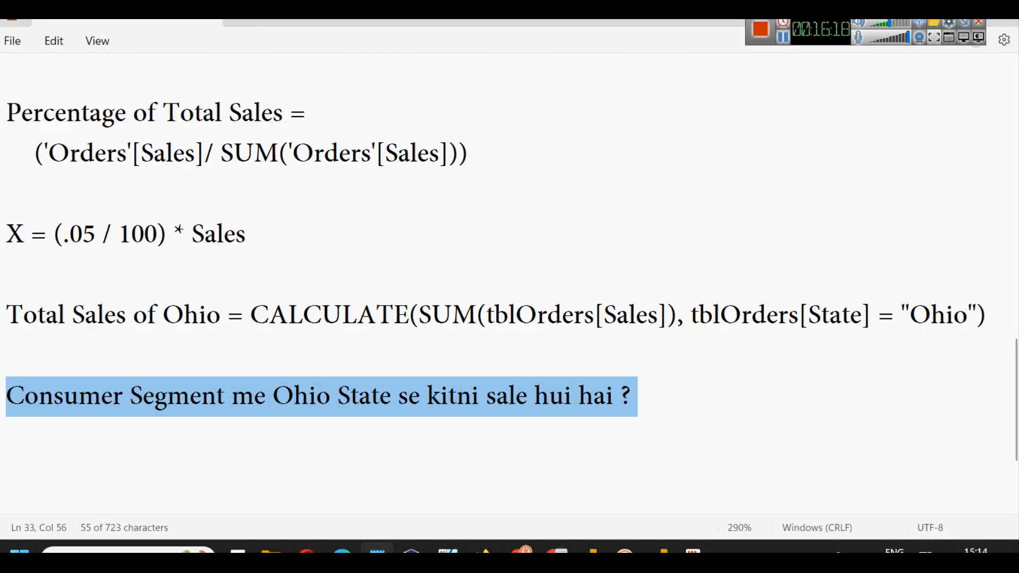
pyautogui.click(745, 465)
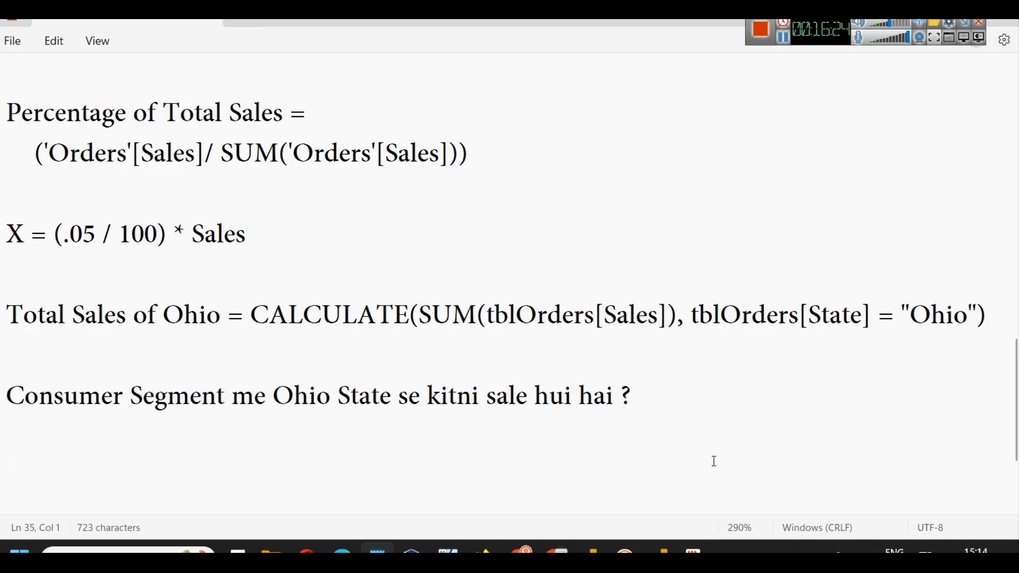
# - Return to Power BI Desktop and open the formula of the Total Sales of Ohio measure for editing
pyautogui.click(662, 550)
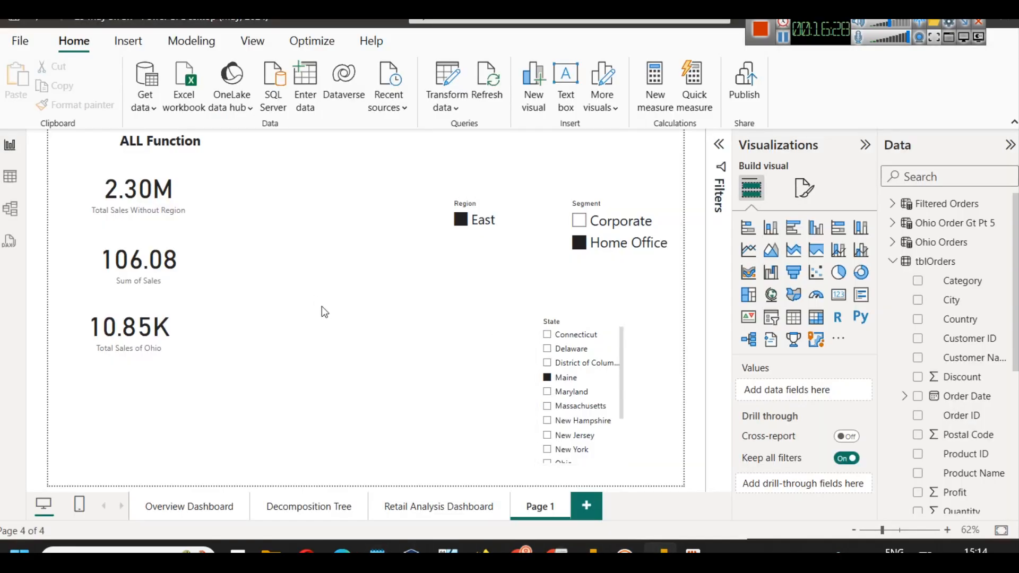
pyautogui.click(136, 334)
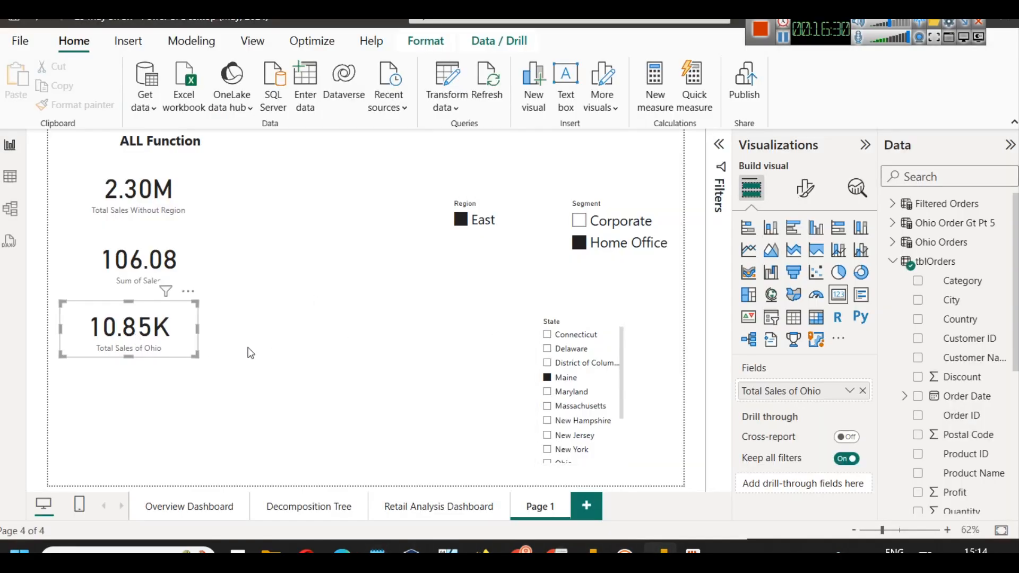
pyautogui.scroll(-5, 896, 437)
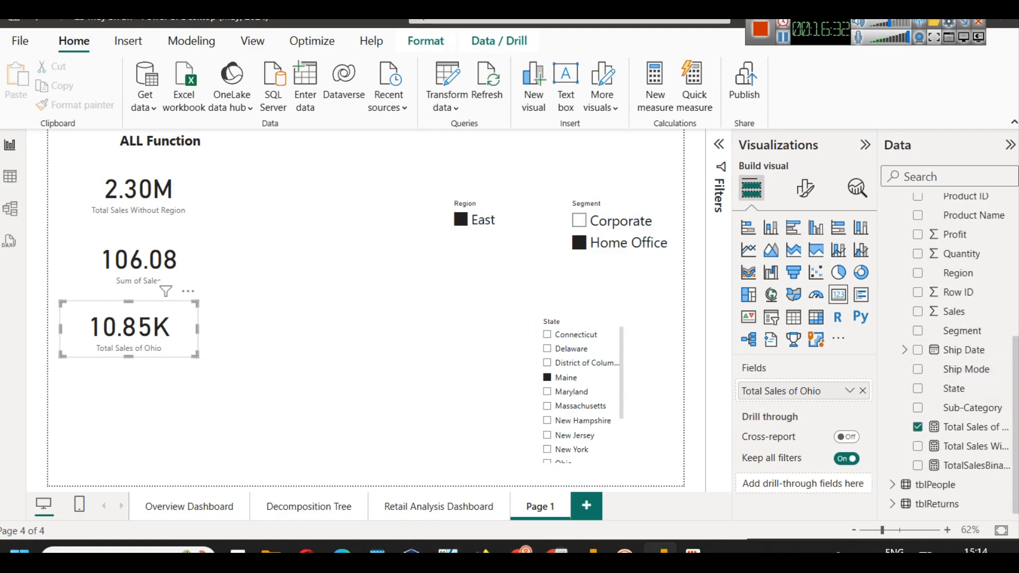
pyautogui.click(964, 428)
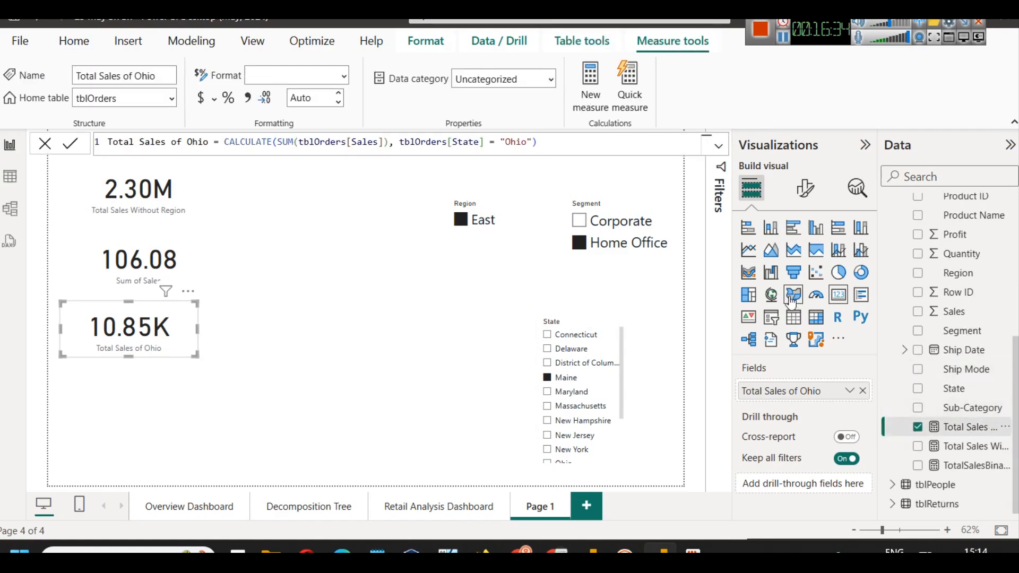
pyautogui.click(583, 139)
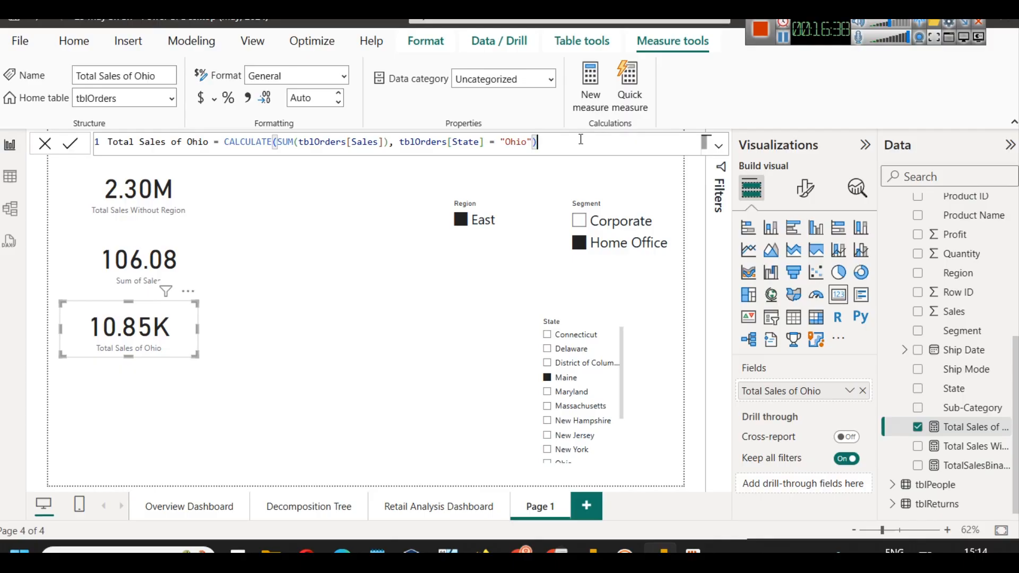
# - Show the CALCULATE syntax hint in the Total Sales of Ohio formula and highlight its SUM(tblOrders[Sales]) argument
pyautogui.click(276, 145)
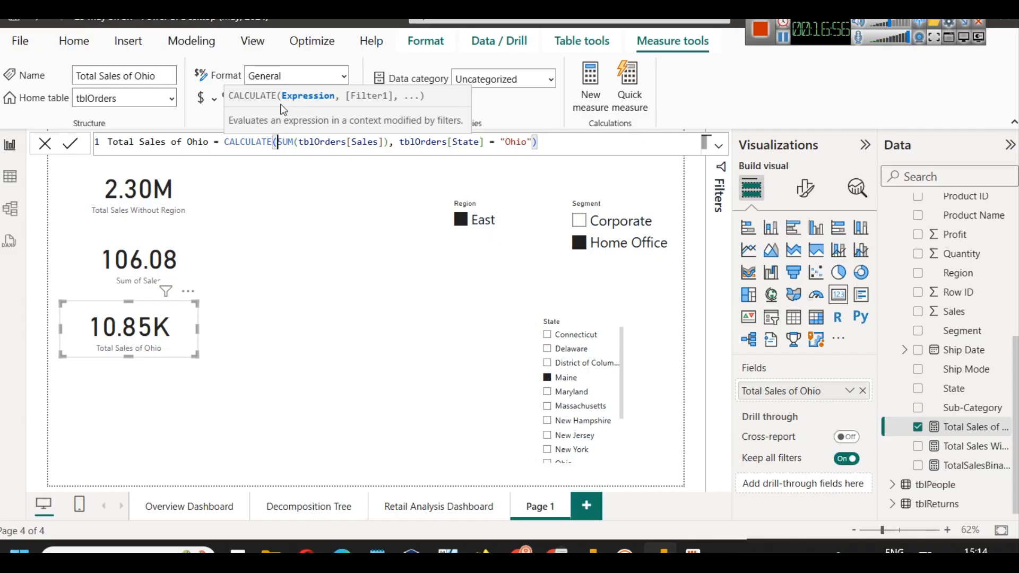
pyautogui.hotkey('shift', 'Right')
pyautogui.hotkey('shift', 'Right')
pyautogui.hotkey('shift', 'Right')
pyautogui.hotkey('shift', 'Right')
pyautogui.hotkey('shift', 'Right')
pyautogui.hotkey('shift', 'Right')
pyautogui.hotkey('shift', 'Right')
pyautogui.hotkey('shift', 'Right')
pyautogui.hotkey('shift', 'Right')
pyautogui.hotkey('shift', 'Right')
pyautogui.hotkey('shift', 'Right')
pyautogui.hotkey('shift', 'Right')
pyautogui.hotkey('shift', 'Right')
pyautogui.hotkey('shift', 'Right')
pyautogui.hotkey('shift', 'Right')
pyautogui.hotkey('shift', 'Right')
pyautogui.hotkey('shift', 'Right')
pyautogui.hotkey('shift', 'Right')
pyautogui.hotkey('shift', 'Right')
pyautogui.hotkey('shift', 'Right')
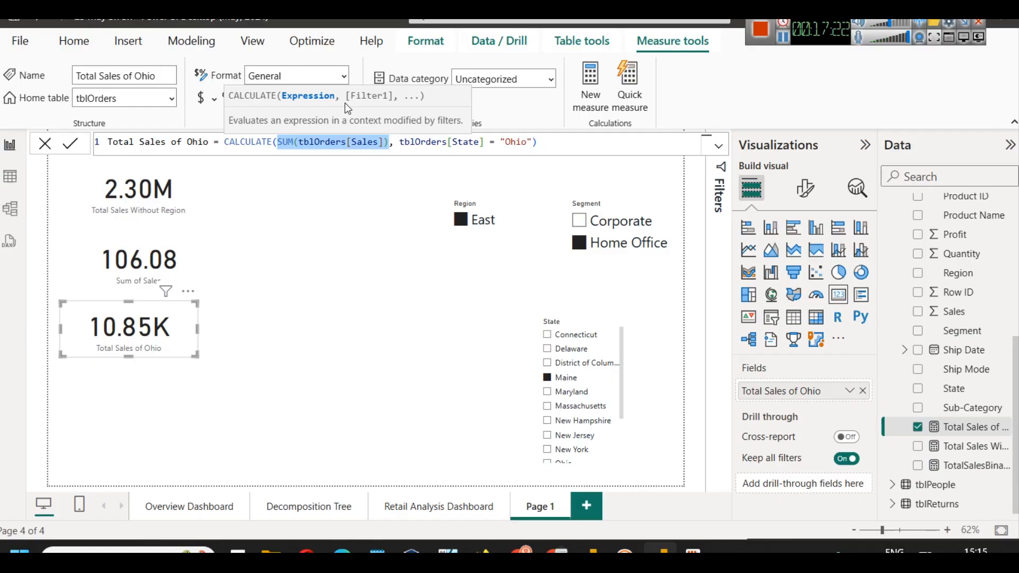
# - Capture a screenshot of the report with the CALCULATE syntax hint and open it in a maximized Snipping Tool window
pyautogui.press('super+shift+s')
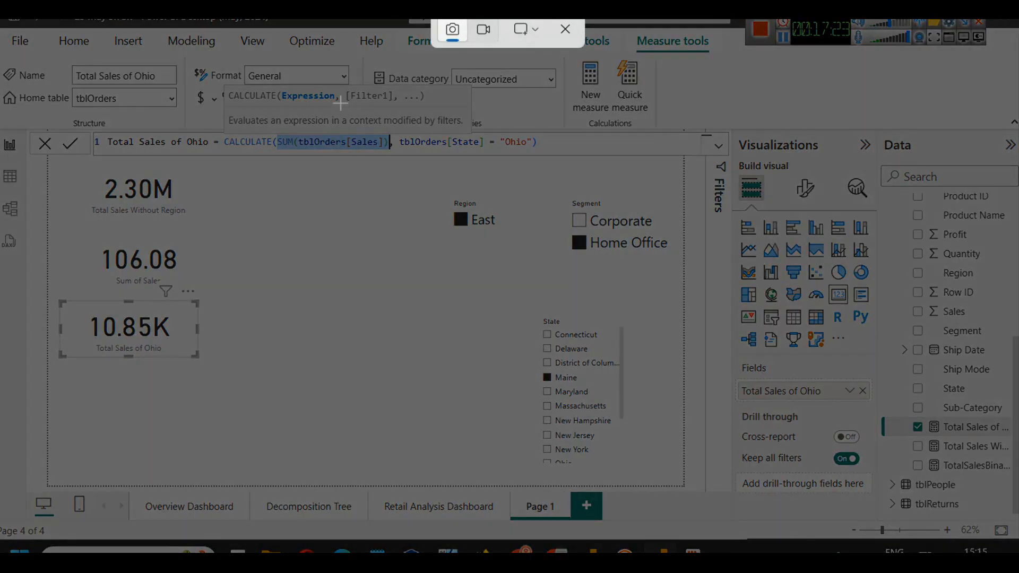
pyautogui.moveTo(9, 32); pyautogui.dragTo(1015, 502)
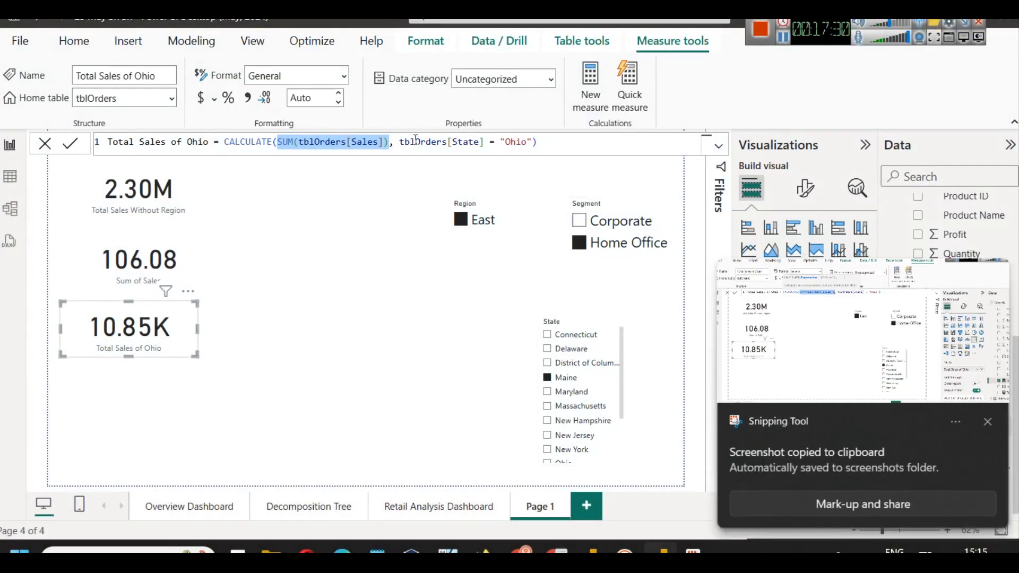
pyautogui.click(786, 336)
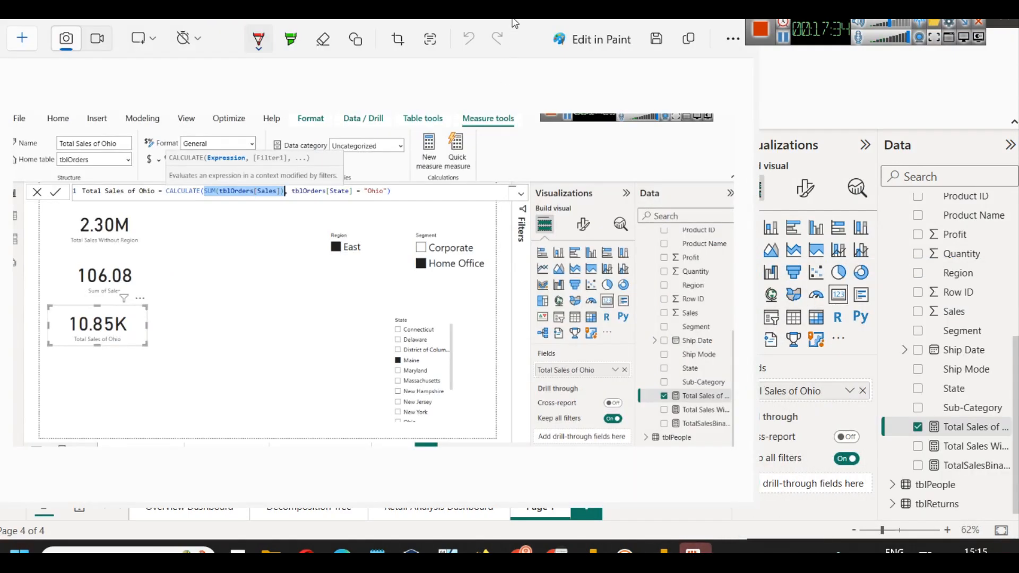
pyautogui.moveTo(512, 12); pyautogui.dragTo(825, 202)
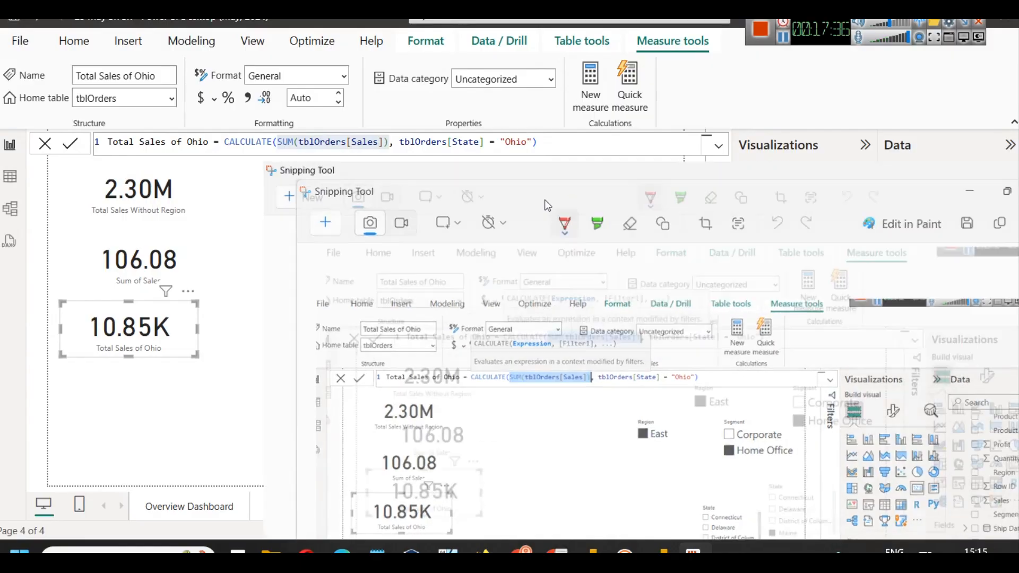
pyautogui.doubleClick(544, 200)
# - Mark the CALCULATE hint with the red pen: dot the ellipsis, underline [Filter1] with a line to a handwritten "opt", and underline Expression
pyautogui.scroll(2, 499, 270)
pyautogui.scroll(2, 392, 218)
pyautogui.moveTo(345, 199); pyautogui.dragTo(477, 357)
pyautogui.click(408, 40)
pyautogui.click(355, 400)
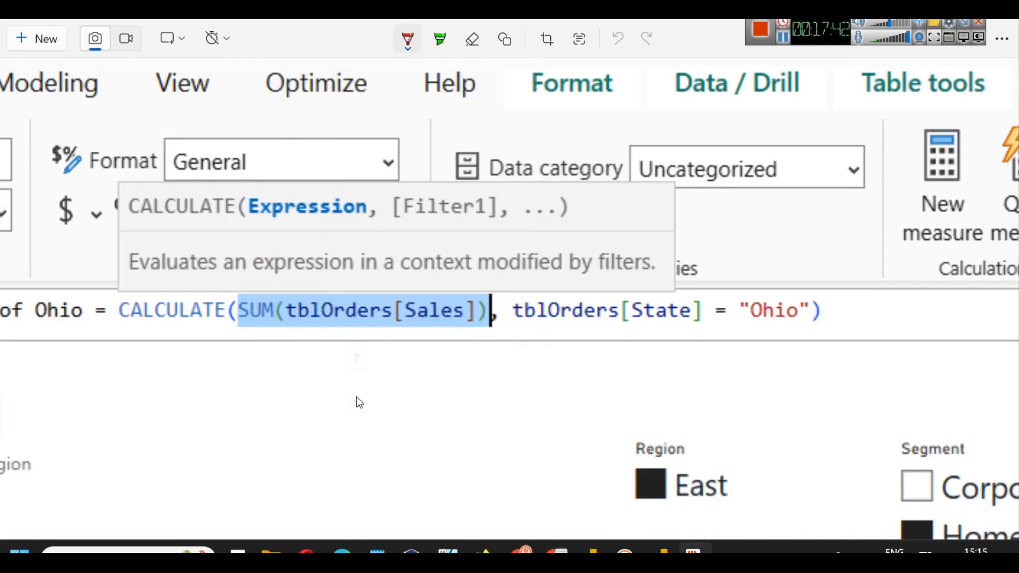
pyautogui.click(537, 213)
pyautogui.click(547, 213)
pyautogui.moveTo(396, 225)
pyautogui.mouseDown()
pyautogui.moveTo(489, 227)
pyautogui.moveTo(504, 407)
pyautogui.moveTo(562, 450)
pyautogui.mouseUp()
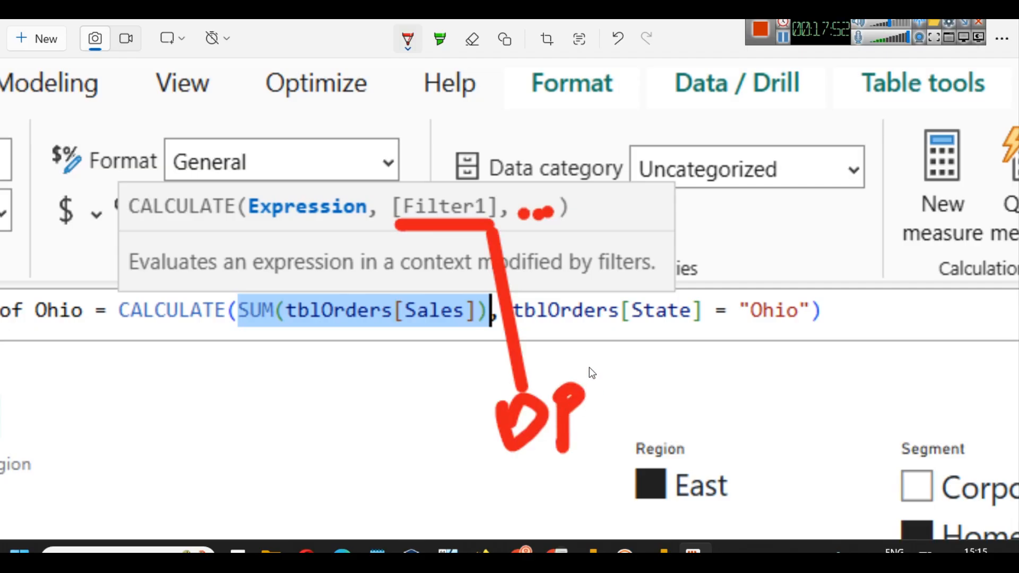
pyautogui.moveTo(589, 367); pyautogui.dragTo(591, 409)
pyautogui.moveTo(247, 226); pyautogui.dragTo(363, 234)
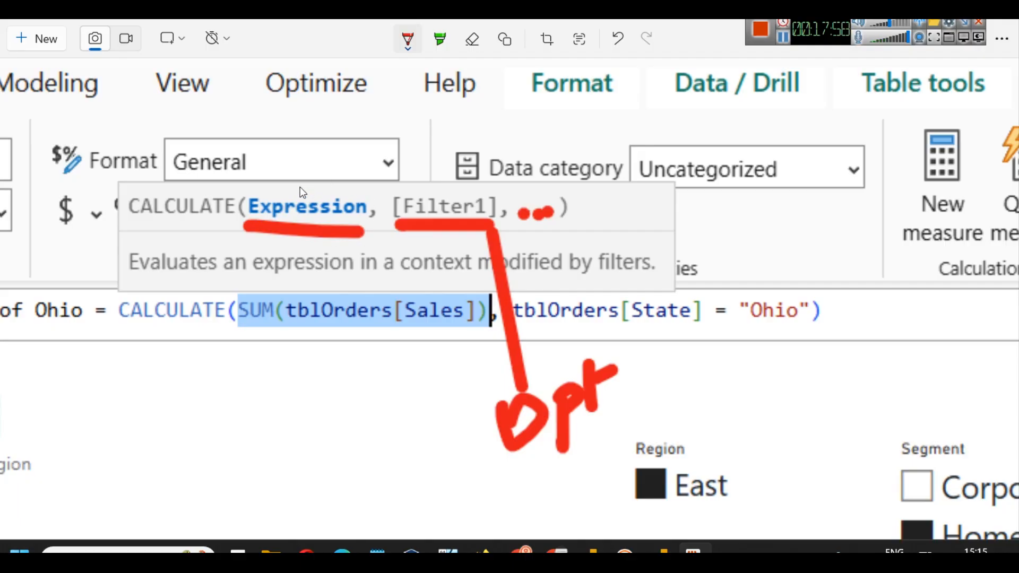
pyautogui.moveTo(300, 189); pyautogui.dragTo(300, 133)
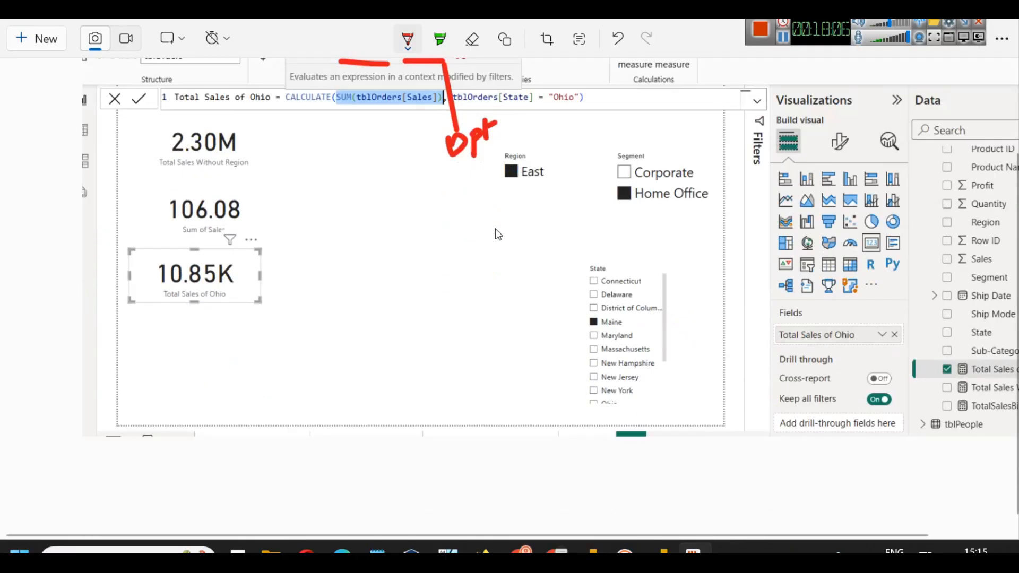
pyautogui.scroll(1, 495, 229)
pyautogui.scroll(1, 494, 228)
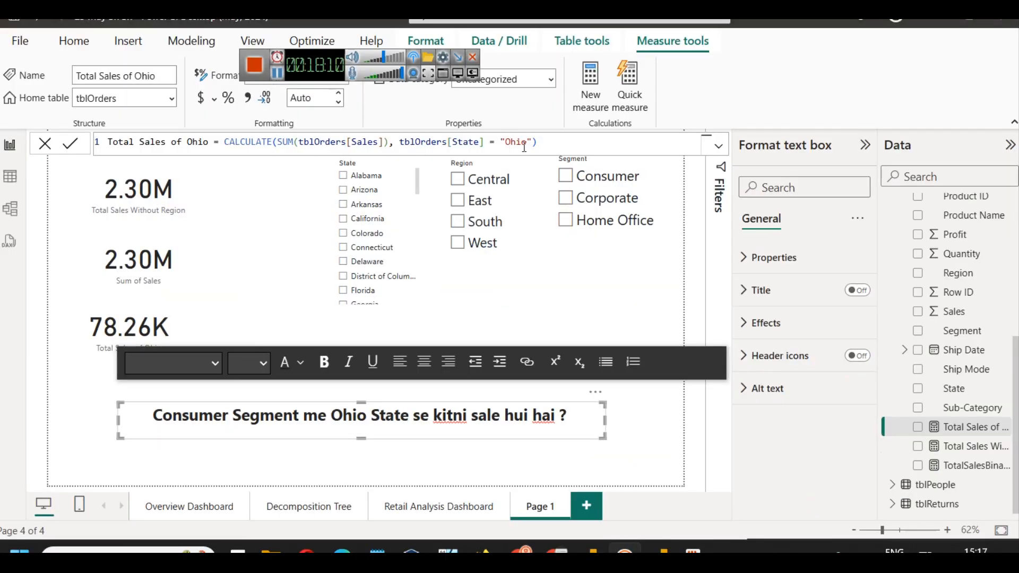
# - In Power BI Desktop, add the second filter tblOrders[Segment] = "Consumer" after the Ohio filter in the Total Sales of Ohio formula
pyautogui.click(532, 146)
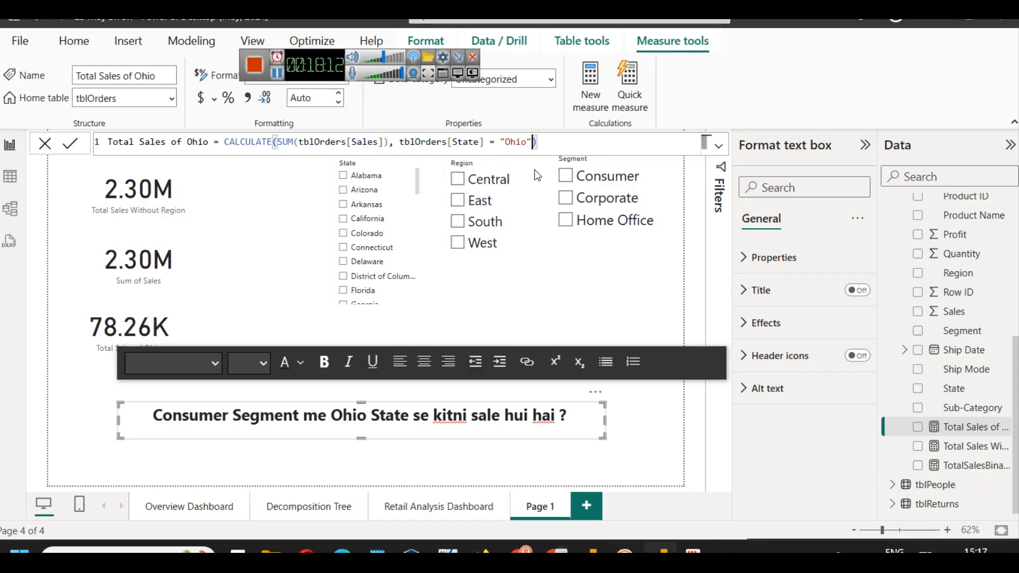
pyautogui.write(', ')
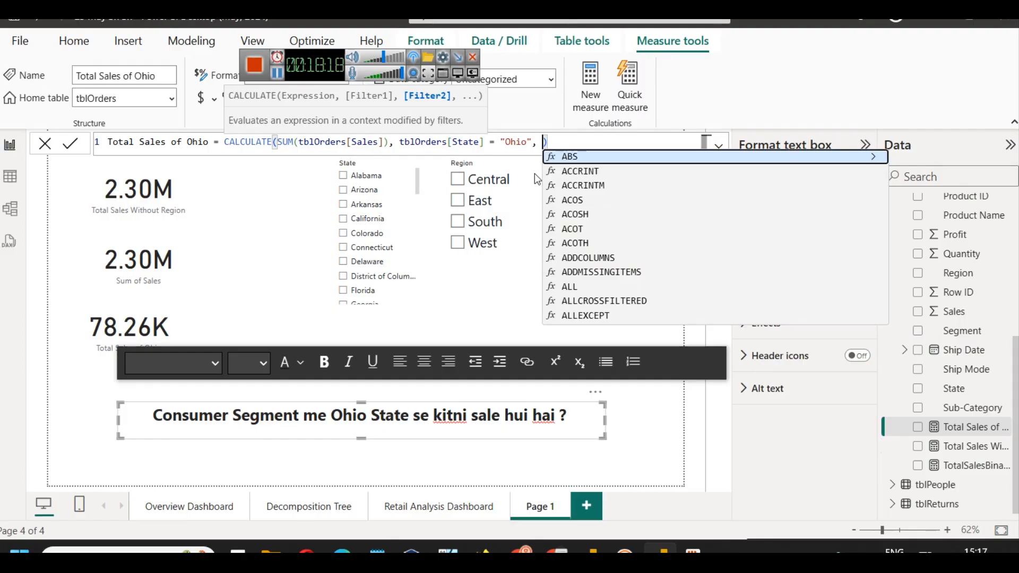
pyautogui.write('tblo')
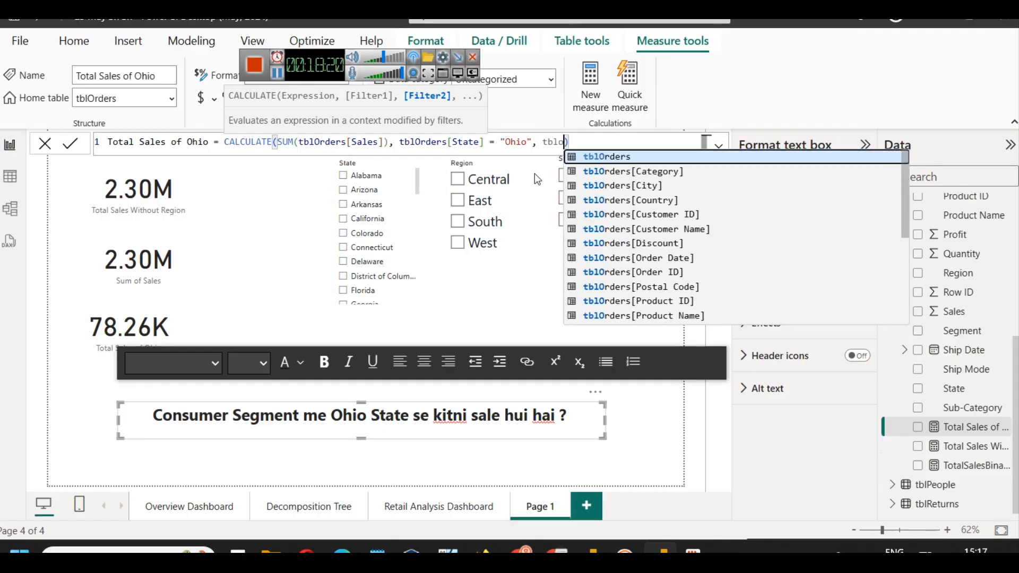
pyautogui.press('Down')
pyautogui.press('Down')
pyautogui.press('Down')
pyautogui.press('Down')
pyautogui.press('Down')
pyautogui.press('Down')
pyautogui.press('Down')
pyautogui.press('Down')
pyautogui.press('Down')
pyautogui.press('Down')
pyautogui.press('Down')
pyautogui.press('Down')
pyautogui.press('Down')
pyautogui.press('Down')
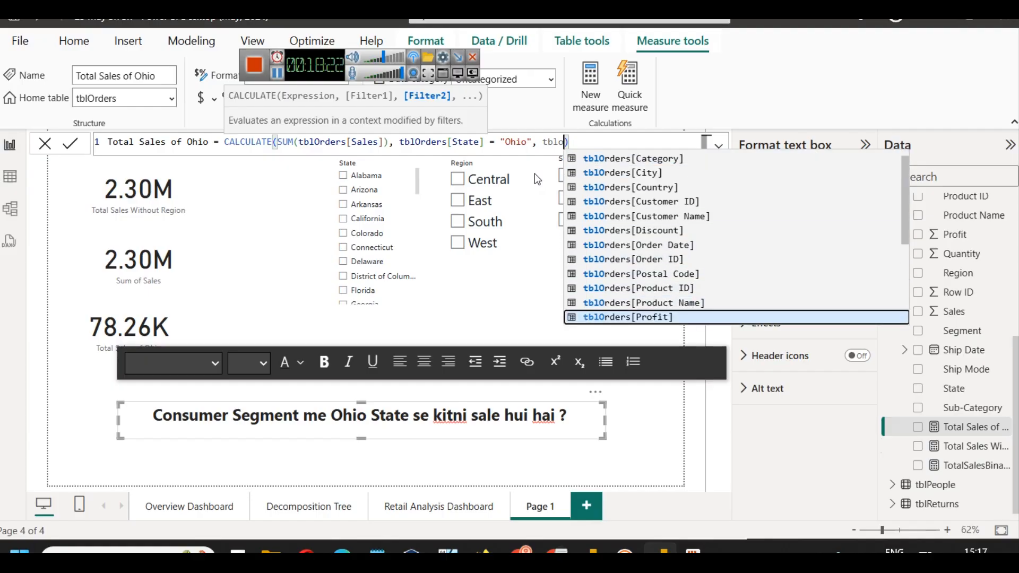
pyautogui.press('Down')
pyautogui.press('Down')
pyautogui.press('Down')
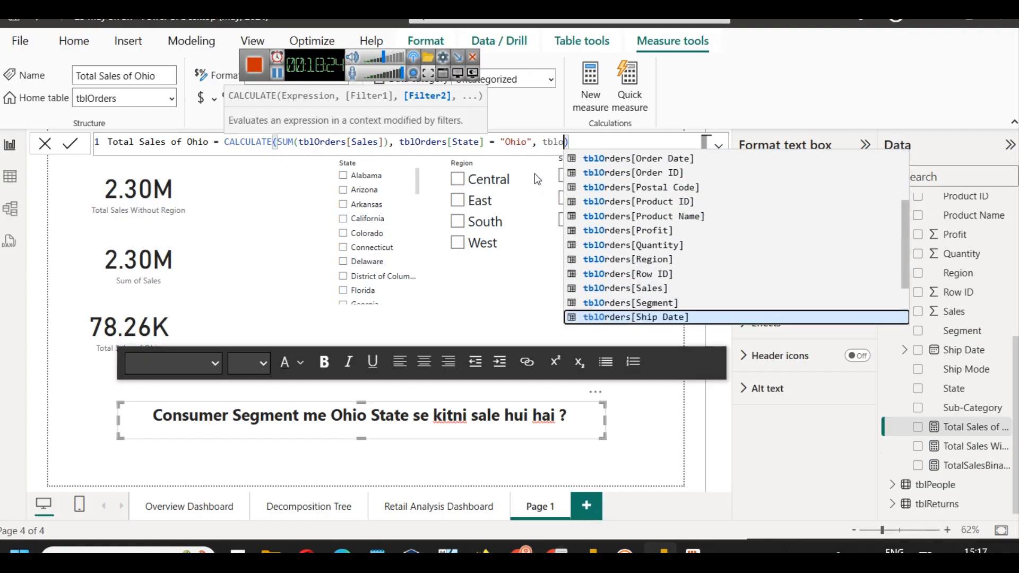
pyautogui.press('Up')
pyautogui.press('Tab')
pyautogui.write('= "')
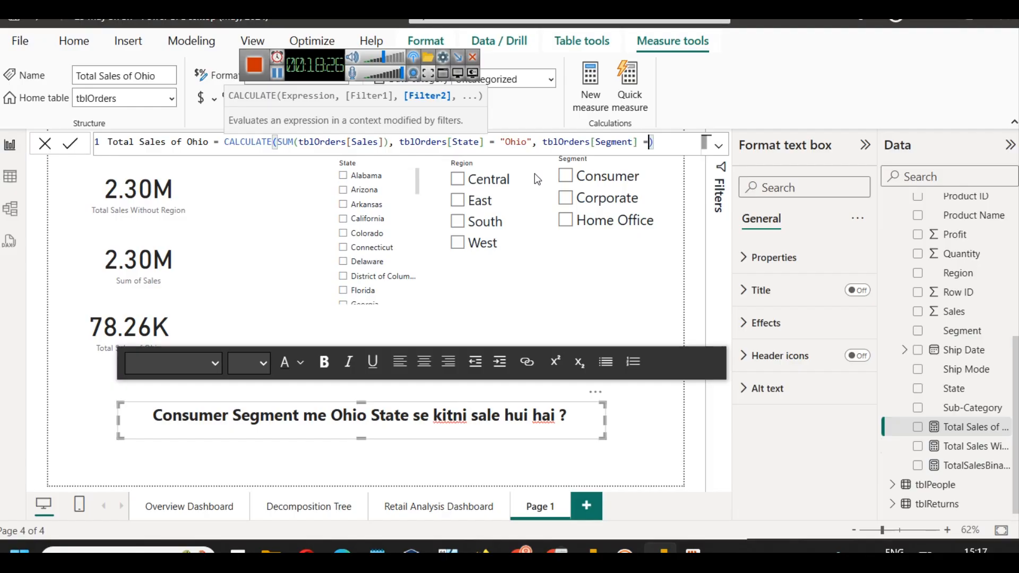
pyautogui.write('Consumer')
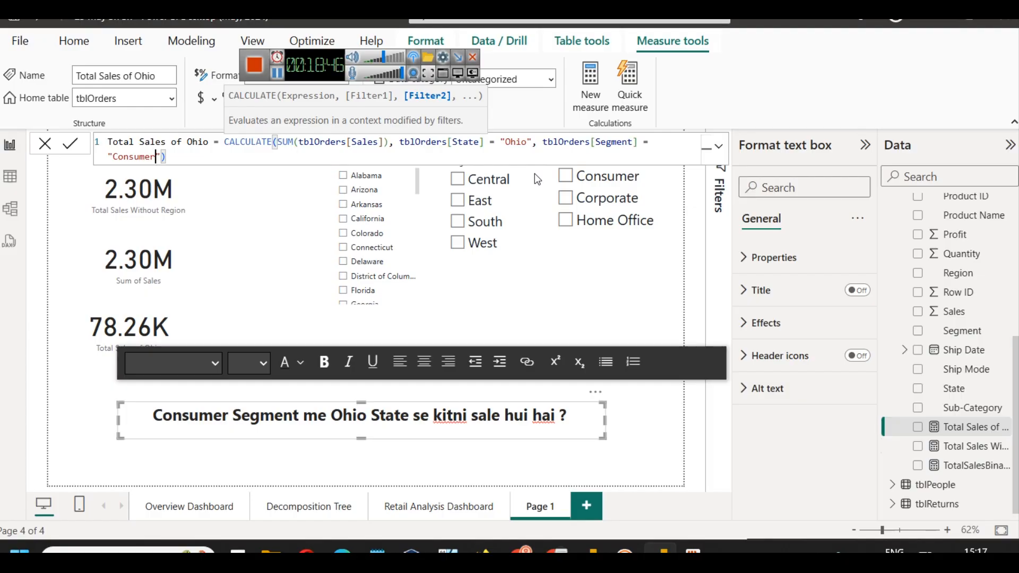
# - Add the third filter tblOrders[Category] = "Furniture" after the Consumer filter in the Total Sales of Ohio formula and commit the measure
pyautogui.press('Right')
pyautogui.write(', ')
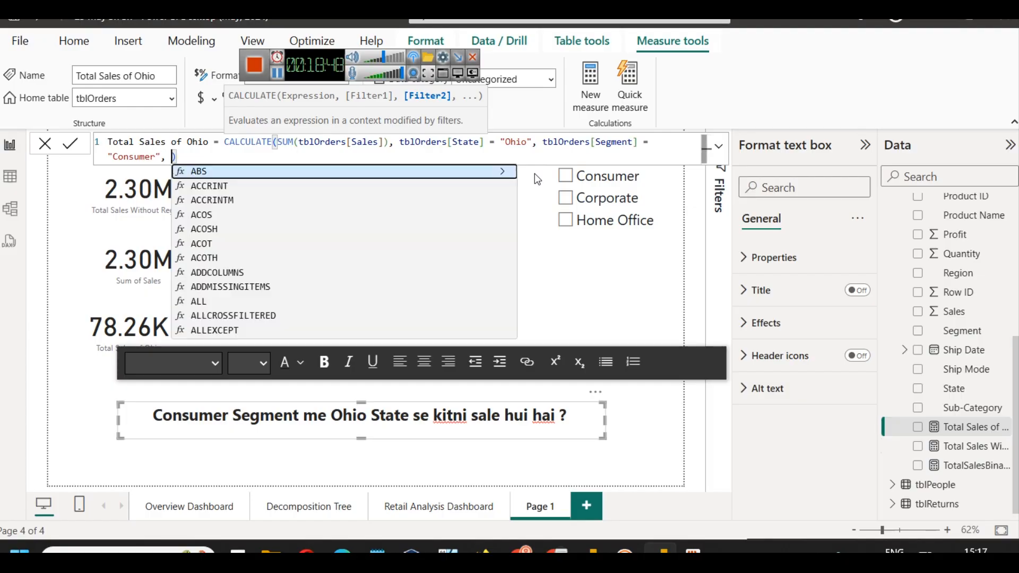
pyautogui.write('tbl')
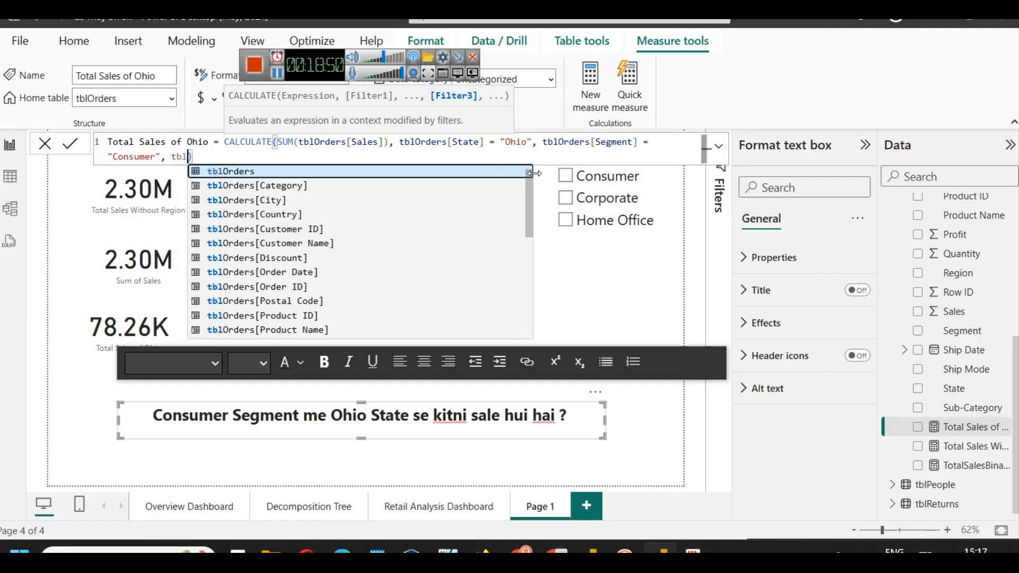
pyautogui.press('Down')
pyautogui.press('Down')
pyautogui.press('Down')
pyautogui.press('Down')
pyautogui.press('Down')
pyautogui.press('Down')
pyautogui.press('Down')
pyautogui.press('Down')
pyautogui.press('Down')
pyautogui.press('Down')
pyautogui.press('Down')
pyautogui.press('Down')
pyautogui.press('Down')
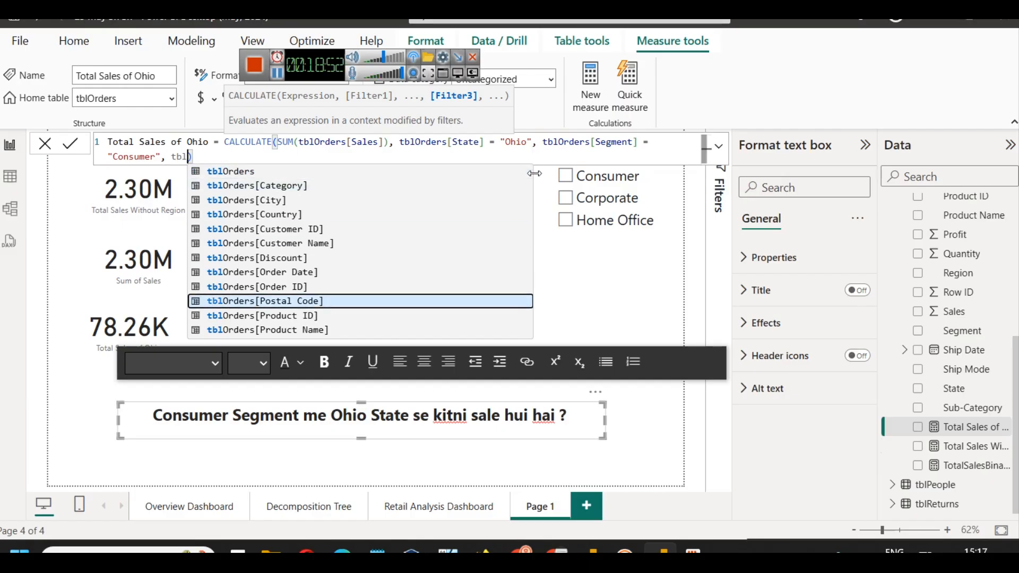
pyautogui.press('Down')
pyautogui.press('Down')
pyautogui.press('Down')
pyautogui.press('Down')
pyautogui.press('Down')
pyautogui.press('Down')
pyautogui.press('Down')
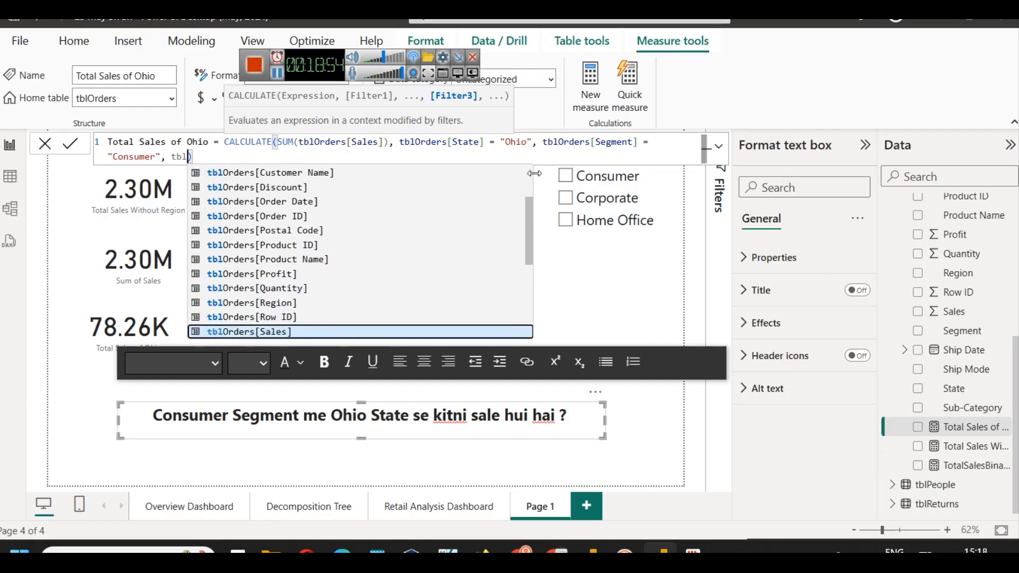
pyautogui.press('Down')
pyautogui.press('Down')
pyautogui.press('Down')
pyautogui.press('Down')
pyautogui.press('Down')
pyautogui.press('Down')
pyautogui.press('Down')
pyautogui.press('Down')
pyautogui.press('Down')
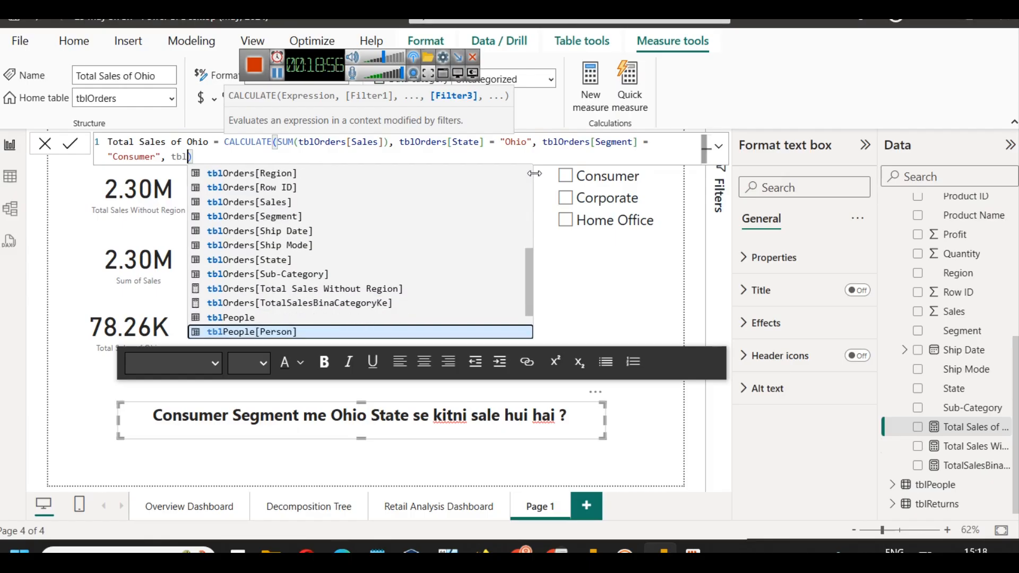
pyautogui.press('Down')
pyautogui.press('Down')
pyautogui.press('Down')
pyautogui.press('Down')
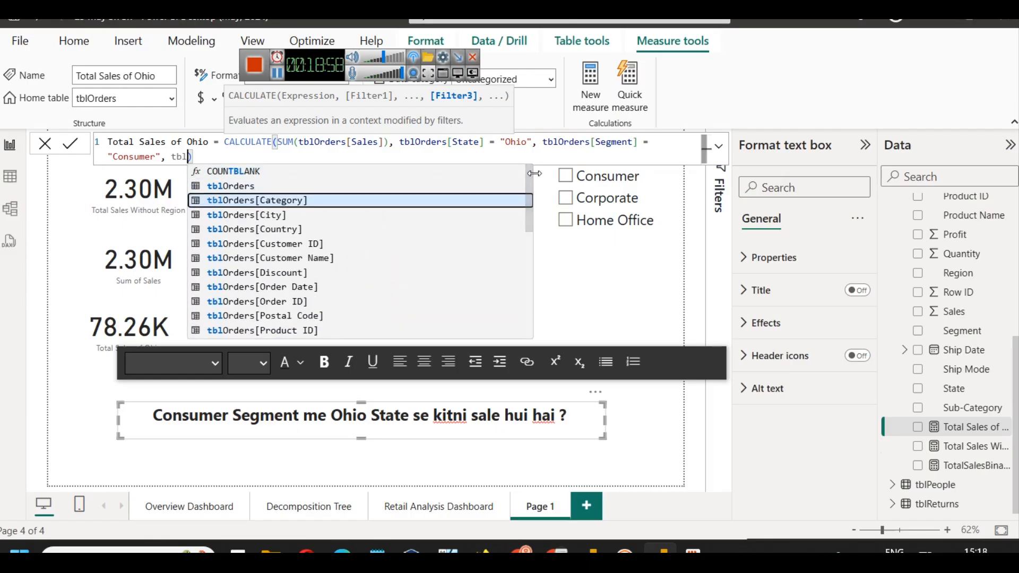
pyautogui.press('Up')
pyautogui.press('Tab')
pyautogui.write('= "Fu')
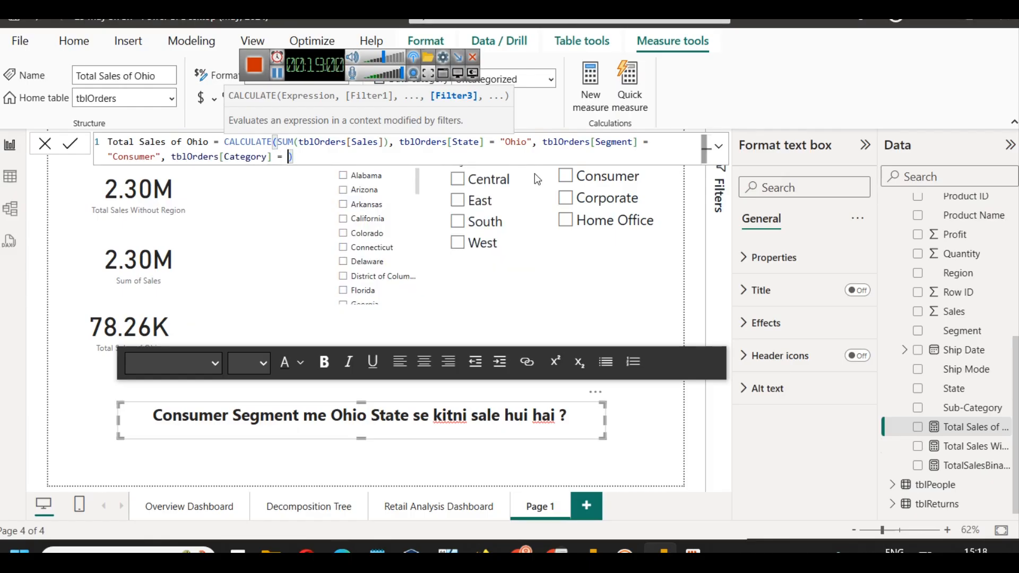
pyautogui.write('rniture')
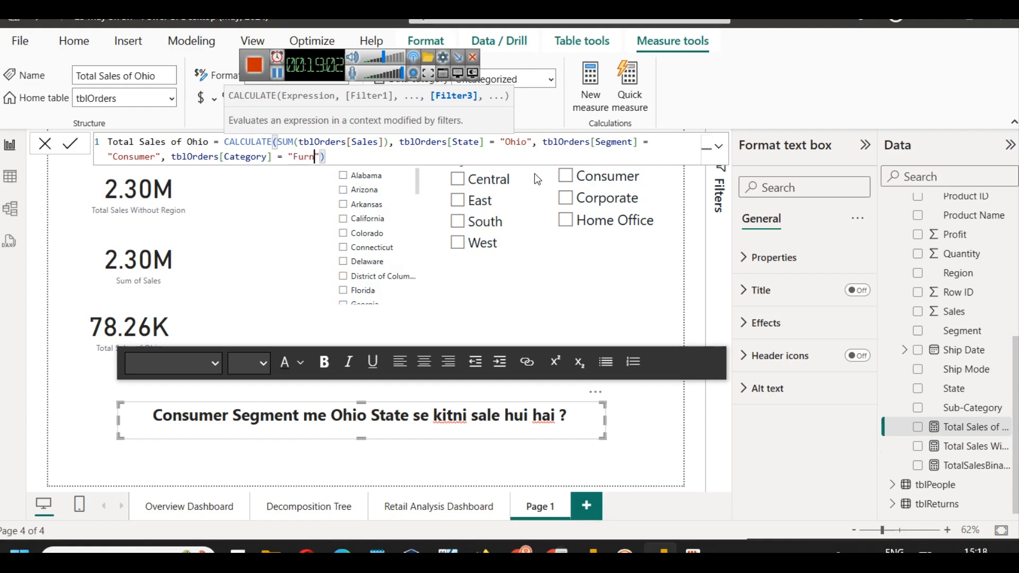
pyautogui.write('"')
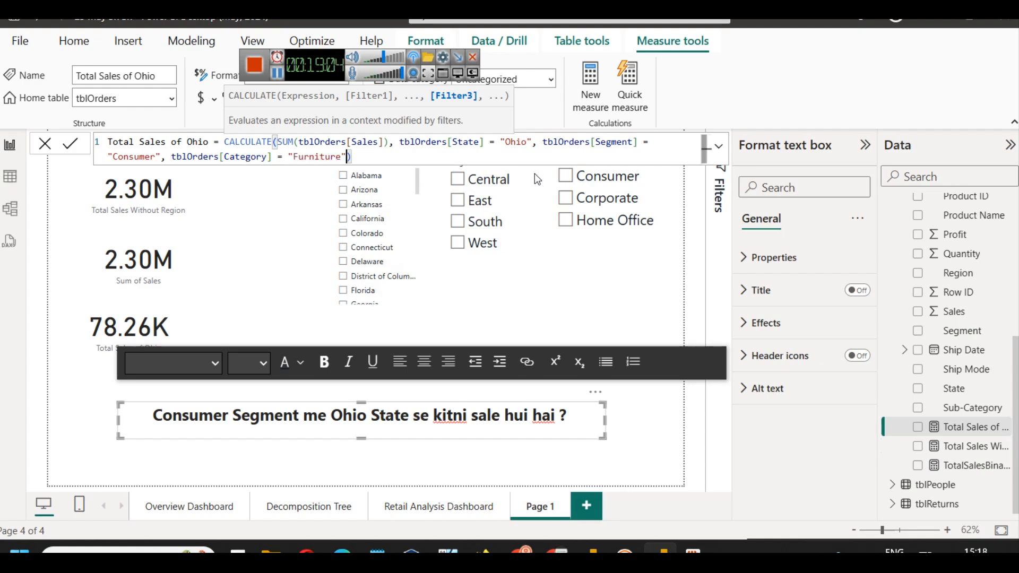
pyautogui.click(70, 143)
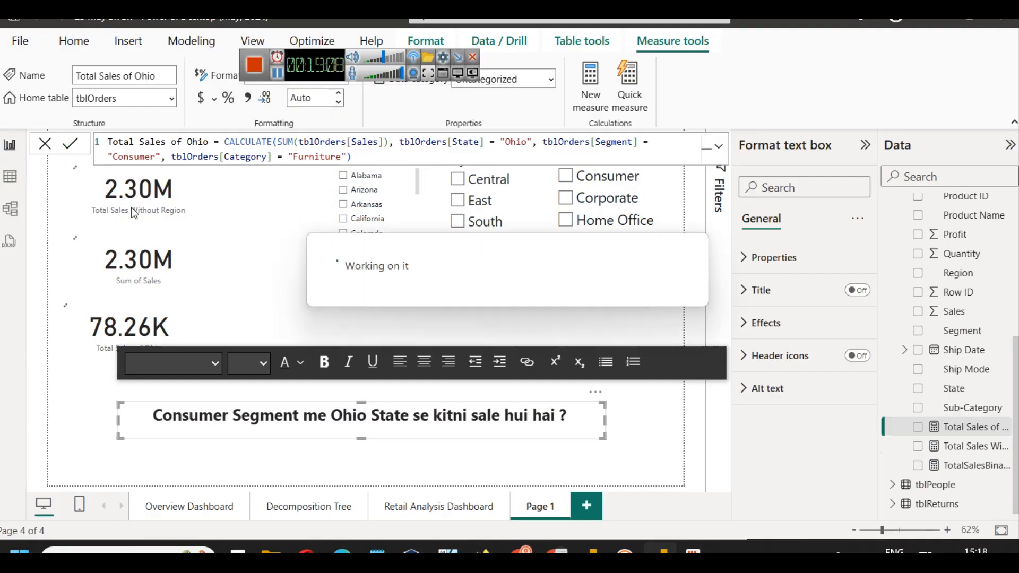
pyautogui.click(312, 314)
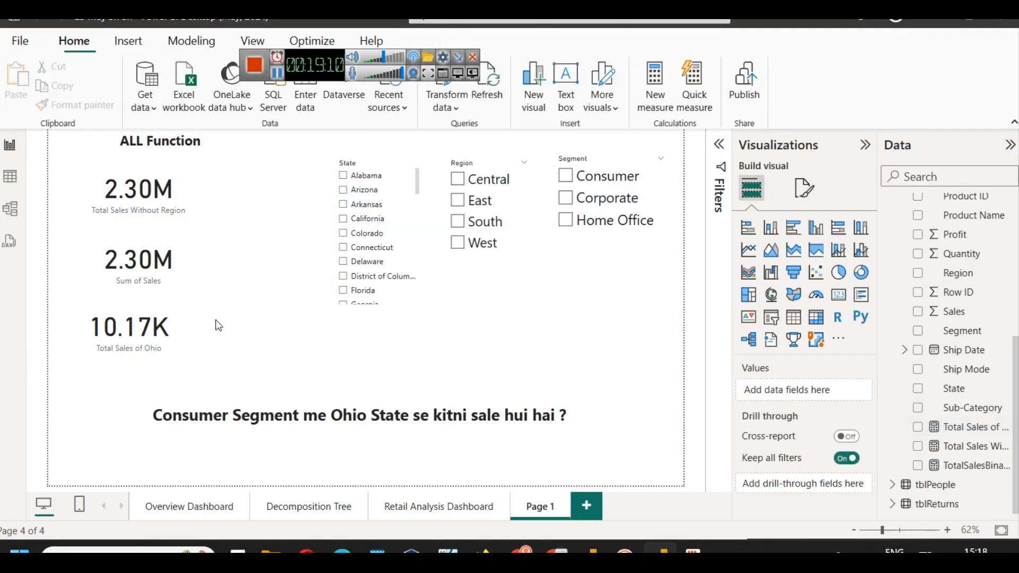
# - Move the Total Sales of Ohio card slightly to the right and display the formula of its measure
pyautogui.click(113, 343)
pyautogui.moveTo(113, 344); pyautogui.dragTo(136, 343)
pyautogui.click(958, 428)
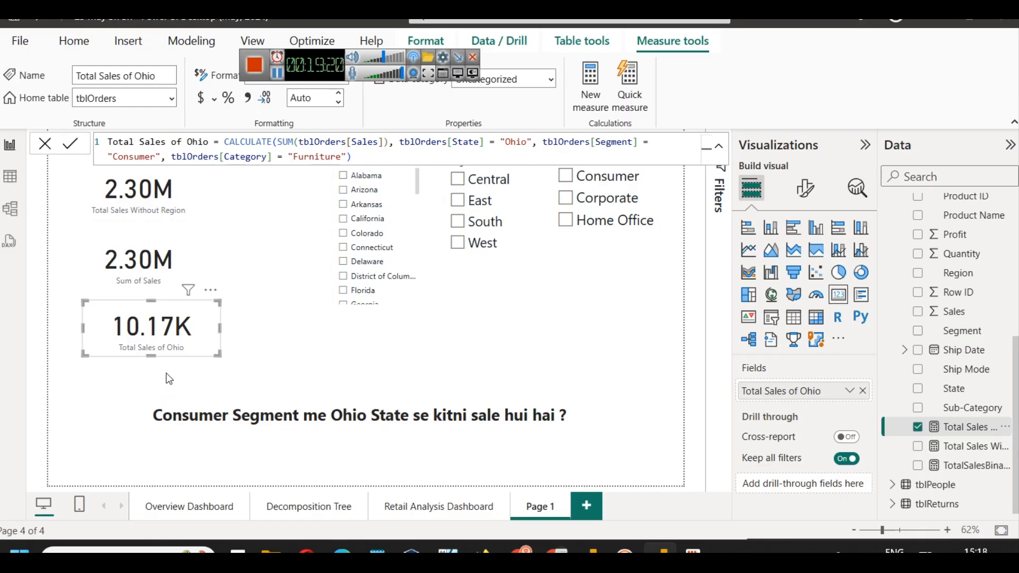
pyautogui.click(425, 340)
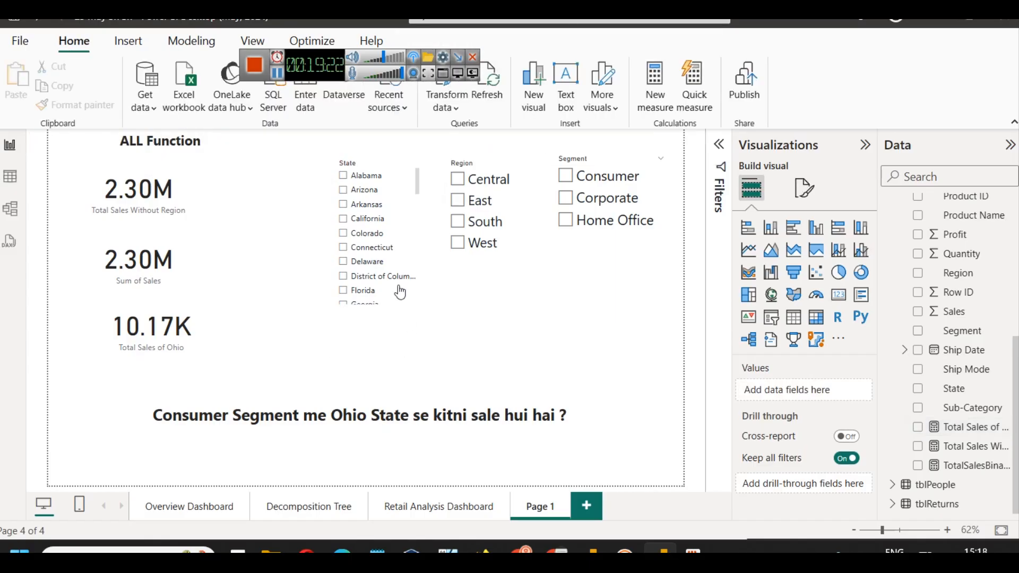
# - Duplicate the Segment slicer, place the copy below the original, and replace its field with Category from tblOrders
pyautogui.scroll(-4, 398, 265)
pyautogui.scroll(4, 398, 255)
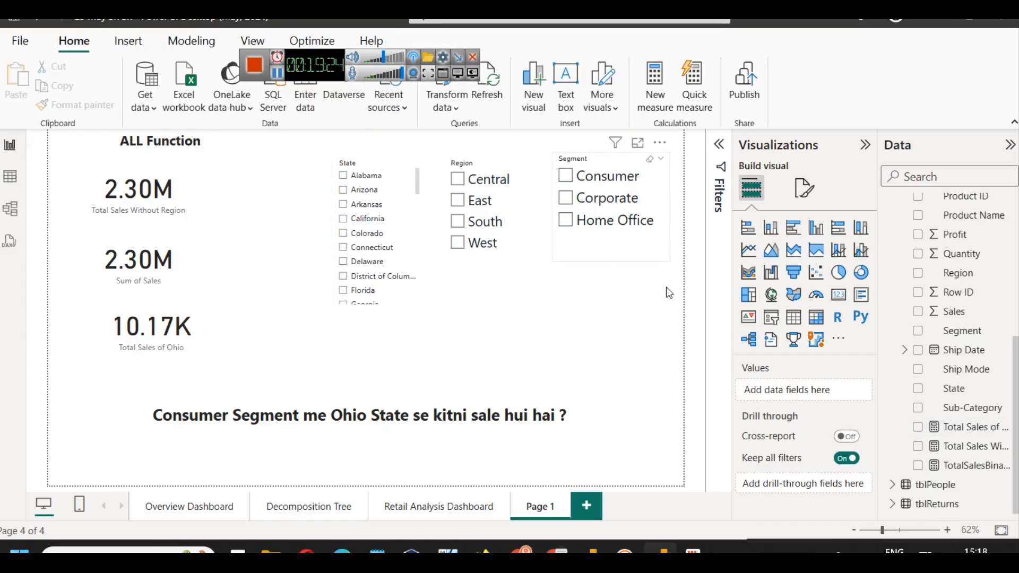
pyautogui.click(598, 252)
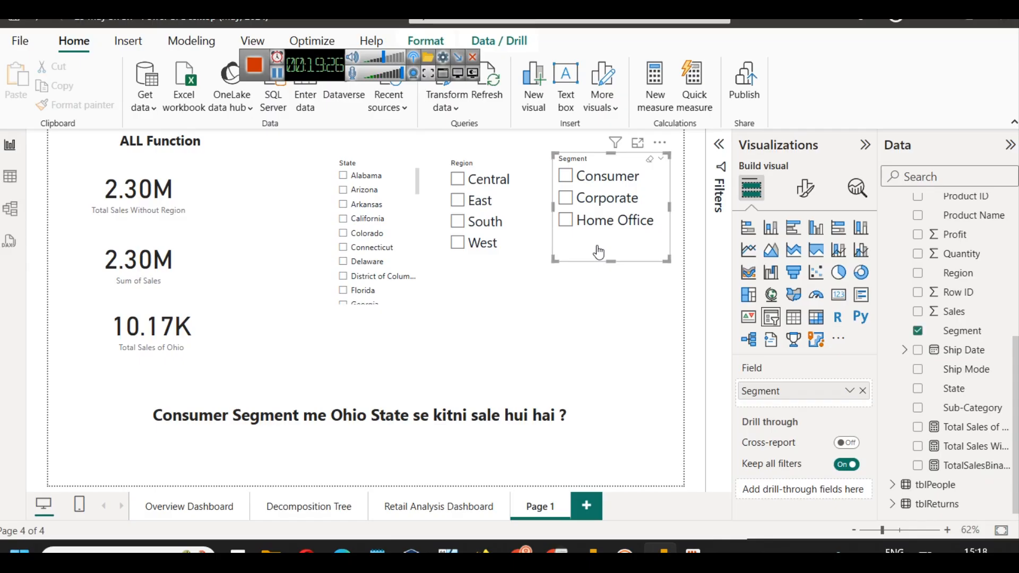
pyautogui.hotkey('ctrl', 'c')
pyautogui.hotkey('ctrl', 'v')
pyautogui.moveTo(600, 251); pyautogui.dragTo(594, 358)
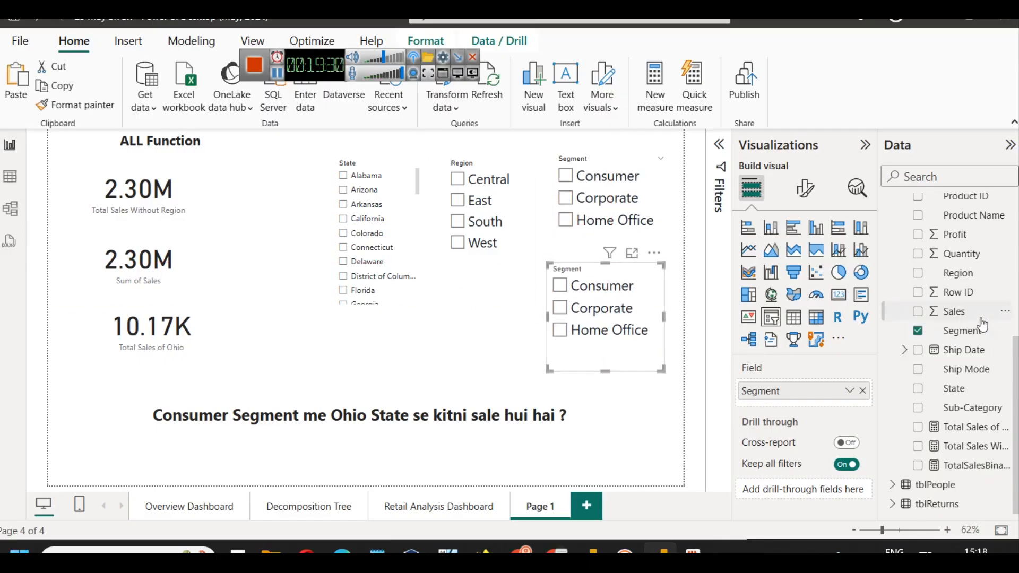
pyautogui.scroll(5, 981, 324)
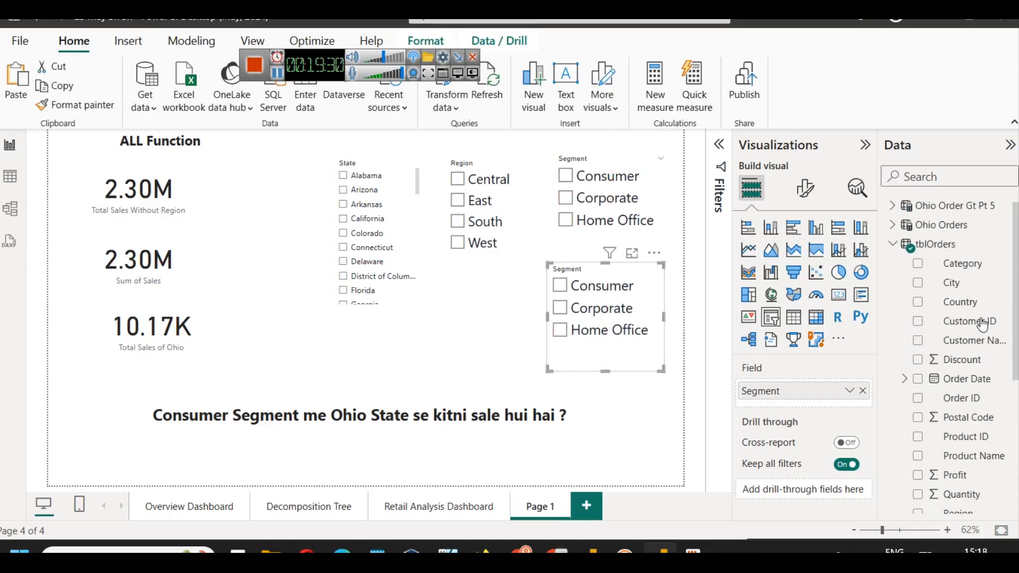
pyautogui.click(862, 391)
pyautogui.moveTo(983, 265); pyautogui.dragTo(865, 391)
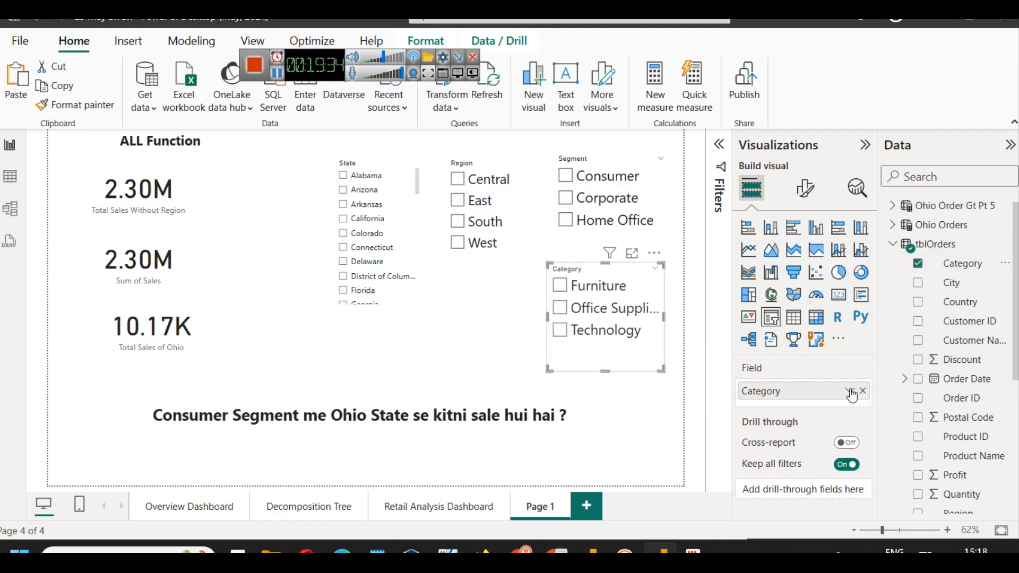
# - Filter the report with the slicers to Region East, State Ohio, Segment Consumer and Category Furniture
pyautogui.scroll(-2, 380, 242)
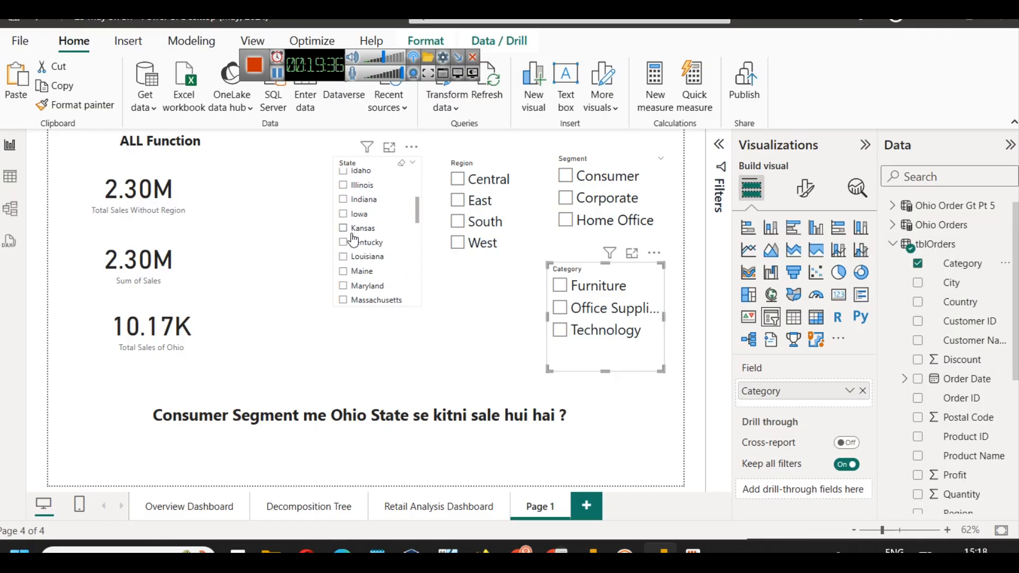
pyautogui.click(457, 201)
pyautogui.scroll(-3, 367, 241)
pyautogui.click(358, 243)
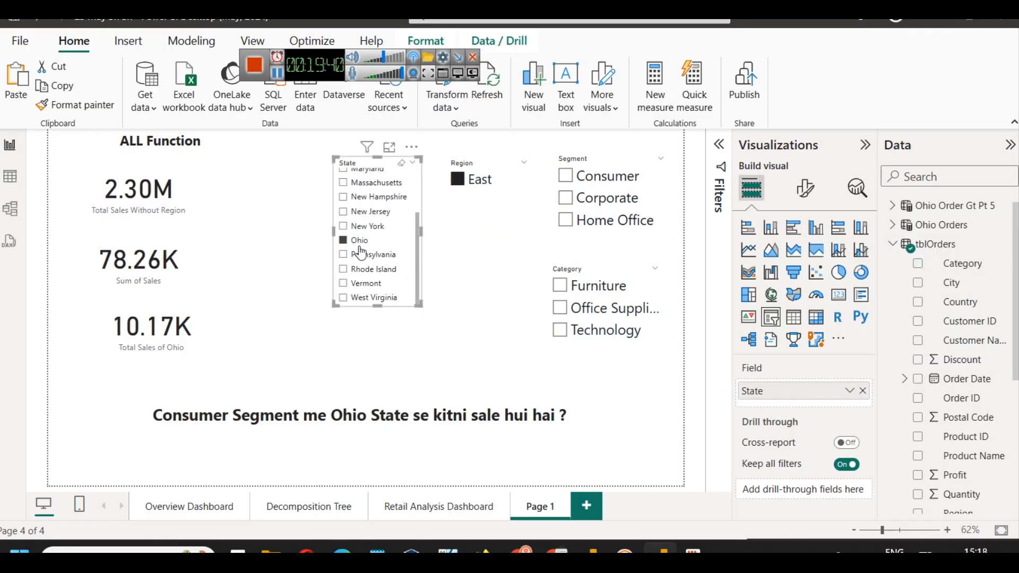
pyautogui.click(565, 178)
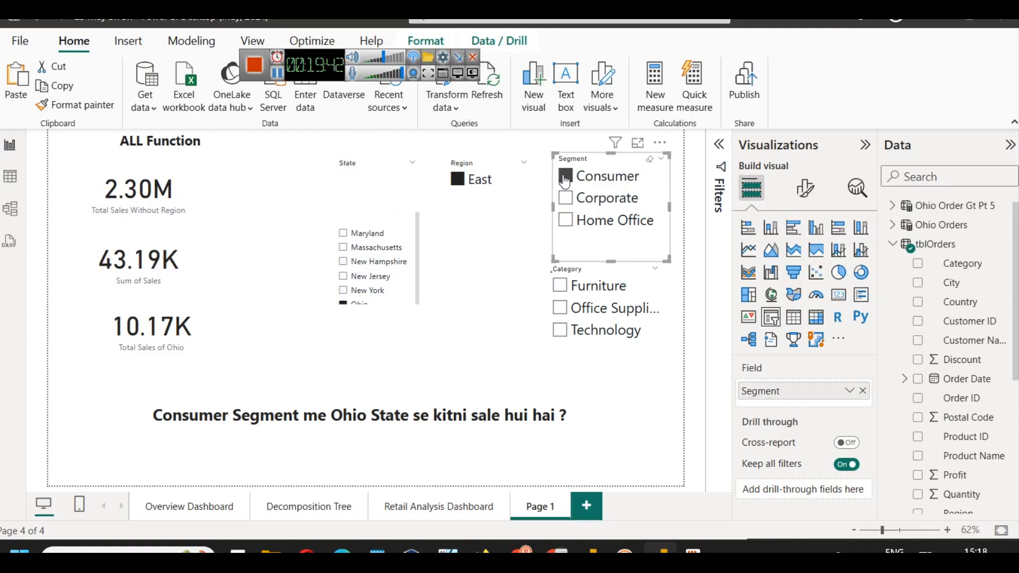
pyautogui.click(568, 286)
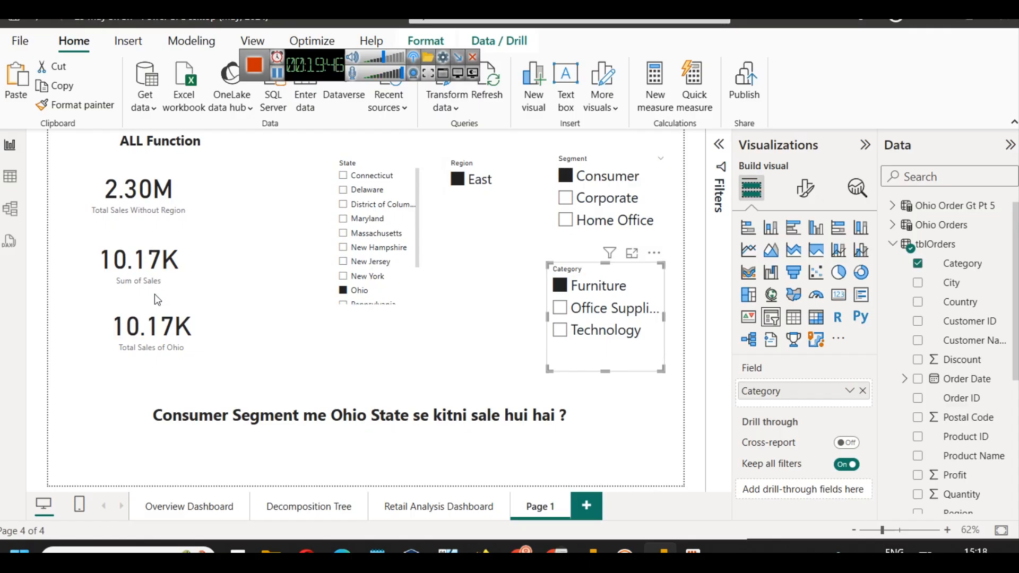
# - Review the Total Sales of Ohio measure's formula against the selected slicer values
pyautogui.click(165, 319)
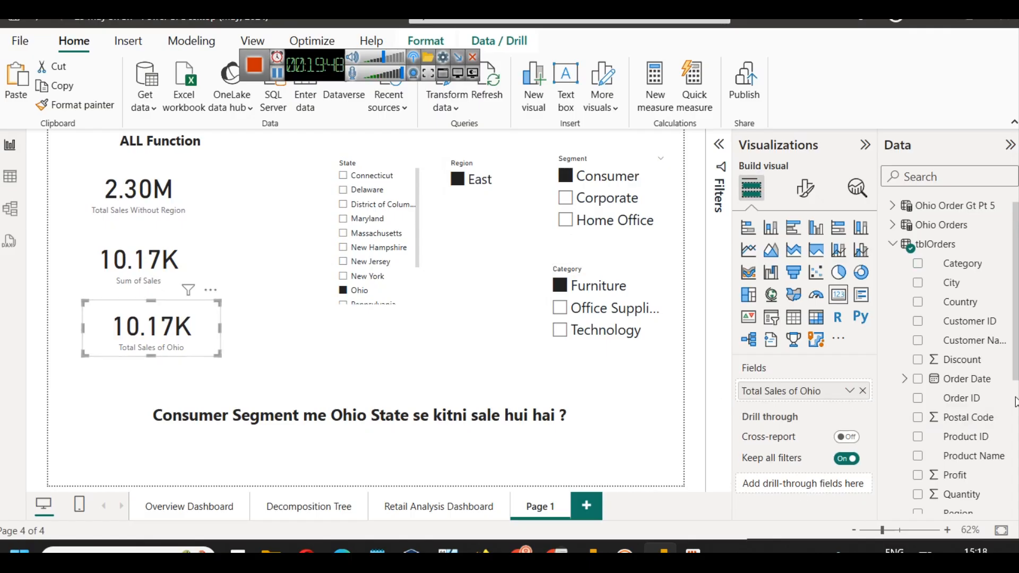
pyautogui.scroll(-5, 955, 403)
pyautogui.click(971, 428)
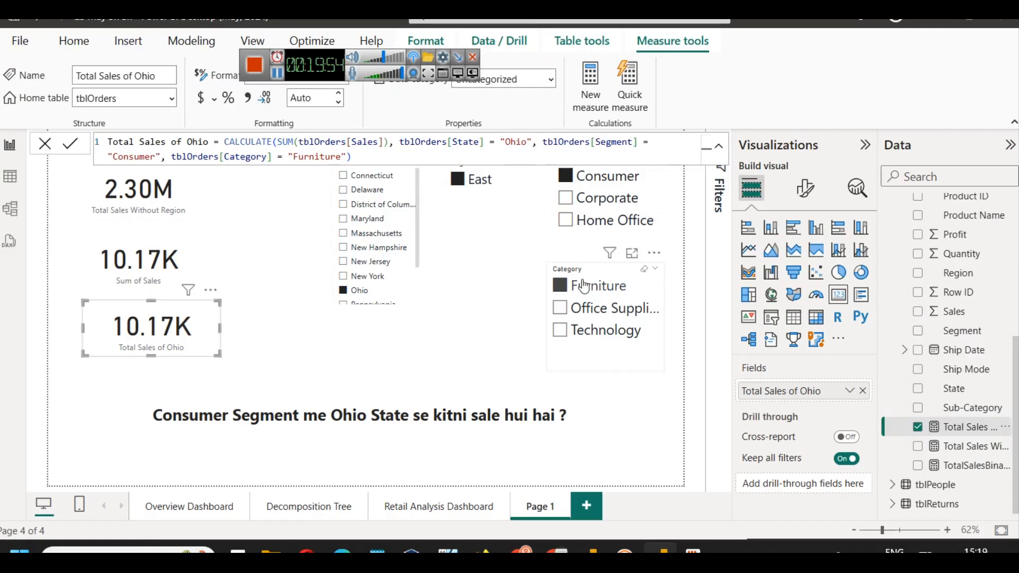
pyautogui.click(503, 353)
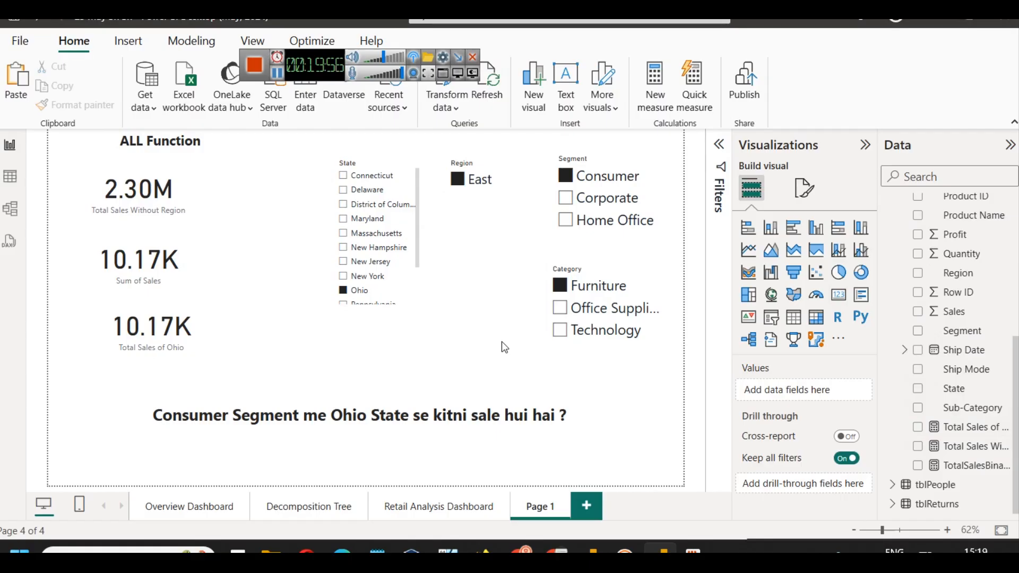
# - Copy the entire Total Sales of Ohio formula and send it in the Google Meet in-call messages
pyautogui.click(150, 333)
pyautogui.click(956, 427)
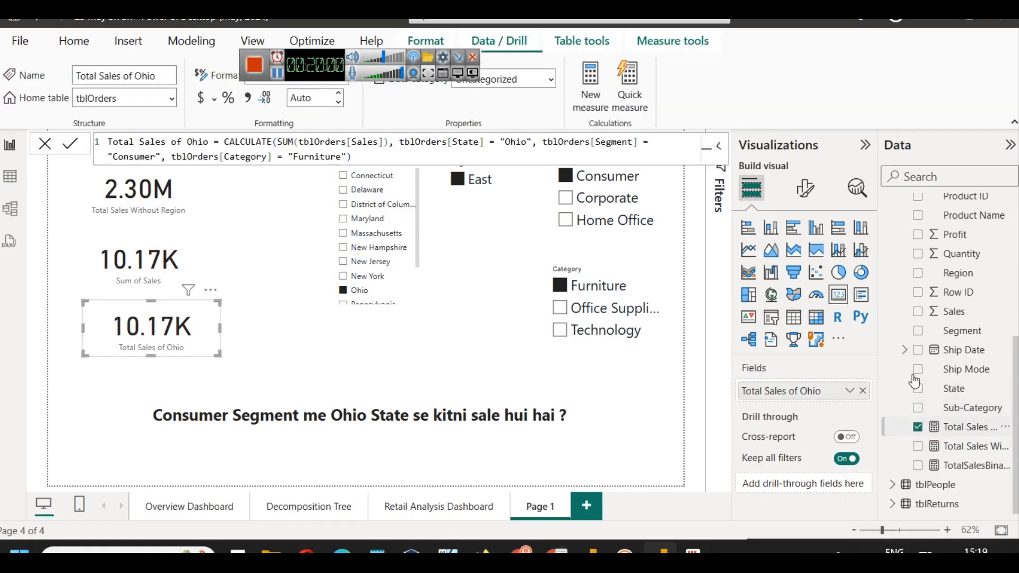
pyautogui.click(510, 154)
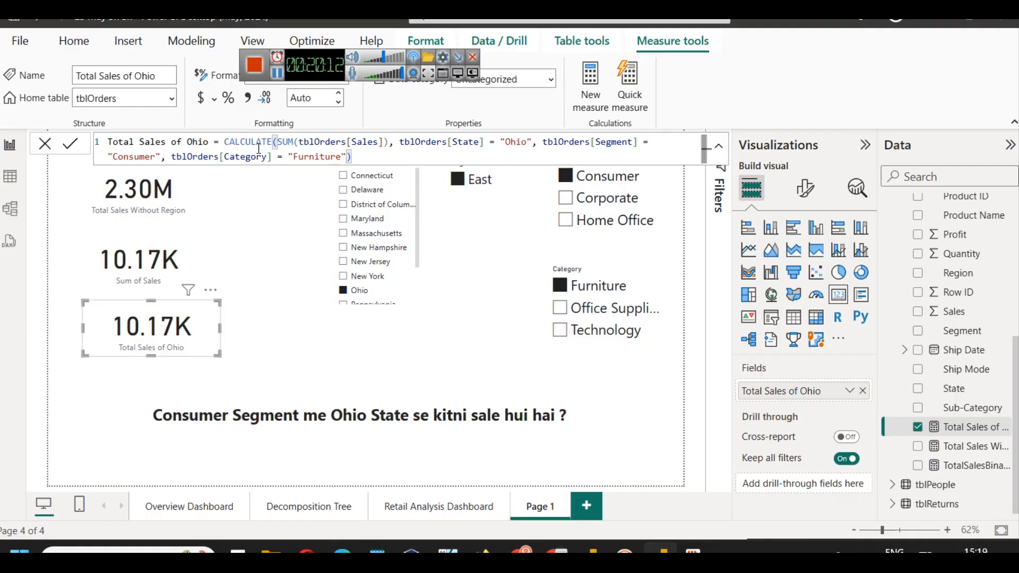
pyautogui.hotkey('ctrl', 'a')
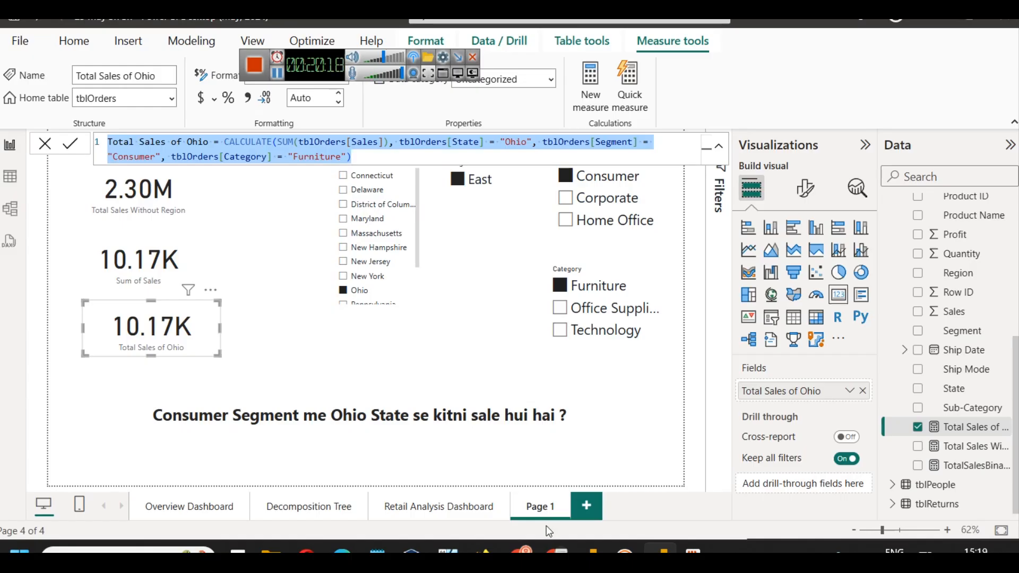
pyautogui.moveTo(555, 552)
pyautogui.click(456, 489)
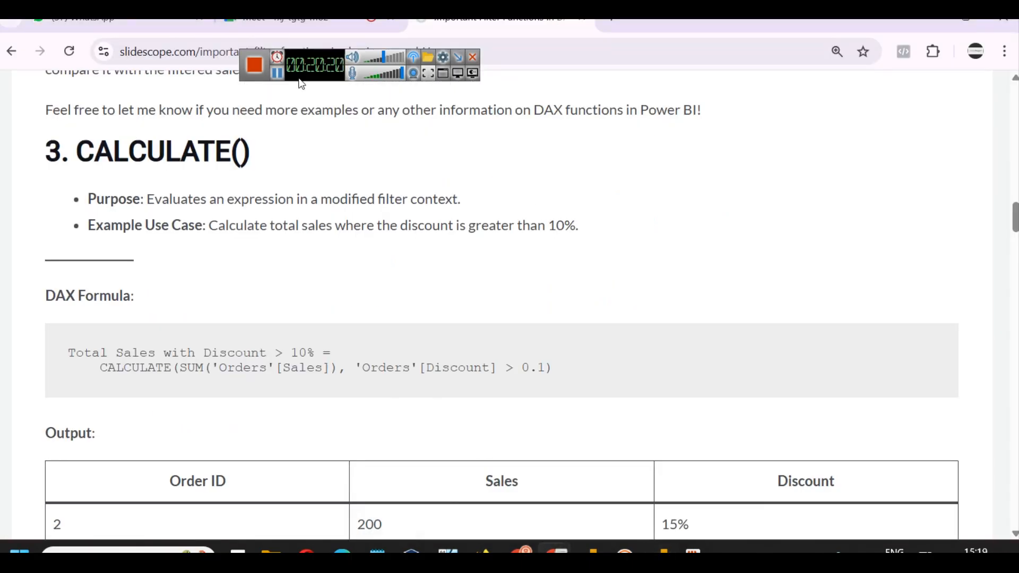
pyautogui.click(286, 21)
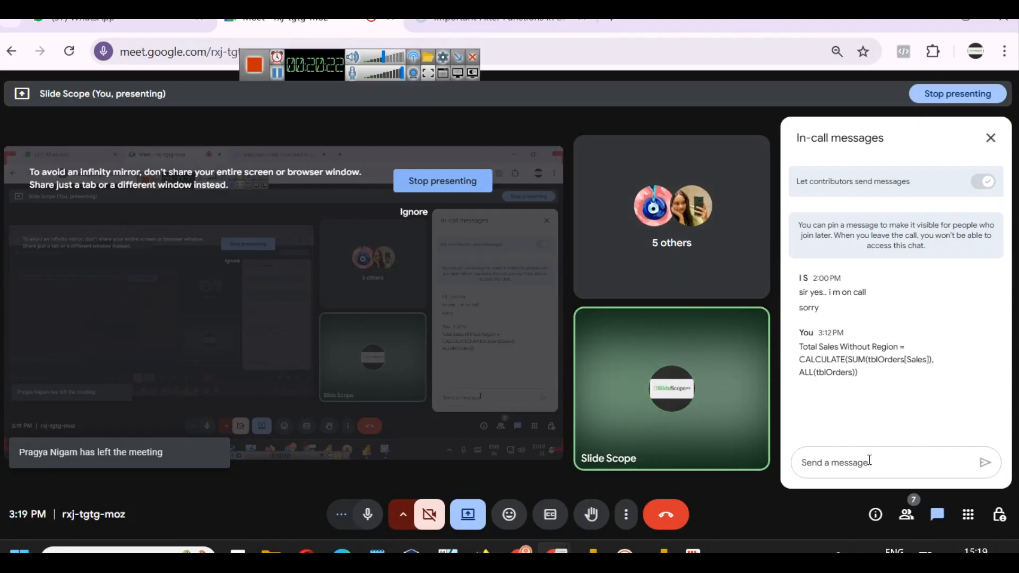
pyautogui.hotkey('ctrl', 'v')
pyautogui.press('Return')
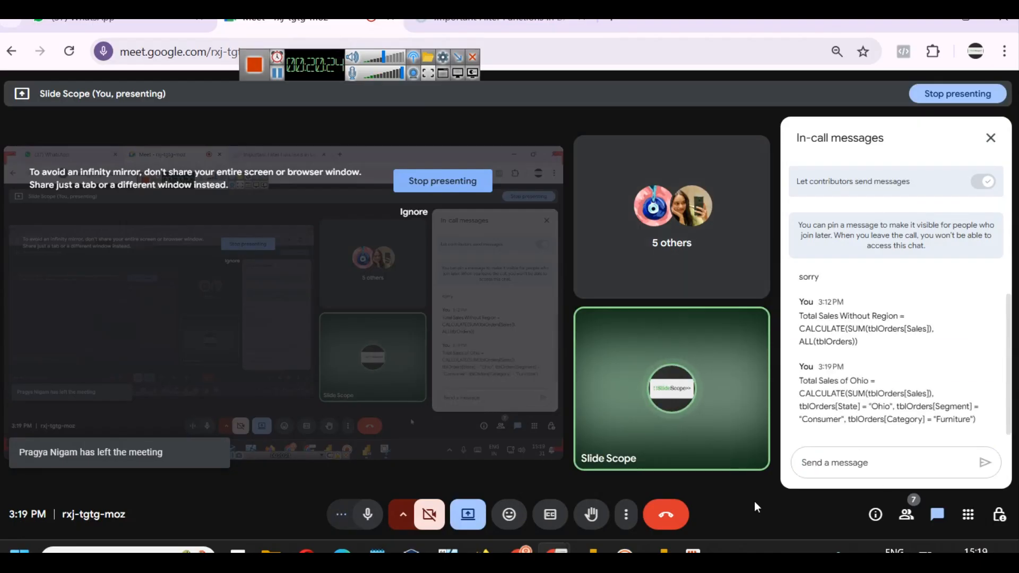
# - Back in Power BI Desktop, copy only the CALCULATE expression, without the measure name, from the Total Sales of Ohio formula
pyautogui.click(661, 548)
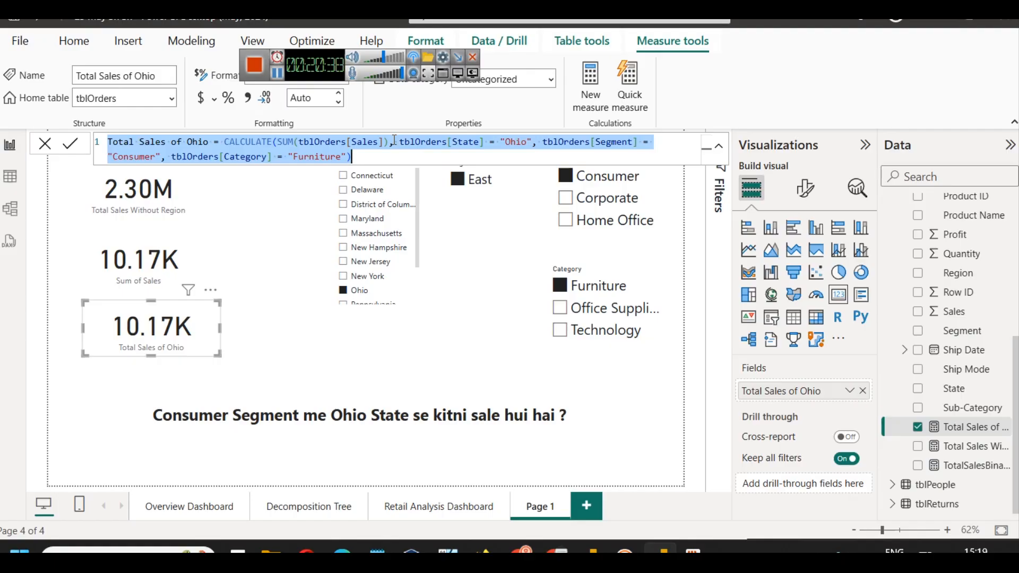
pyautogui.click(410, 143)
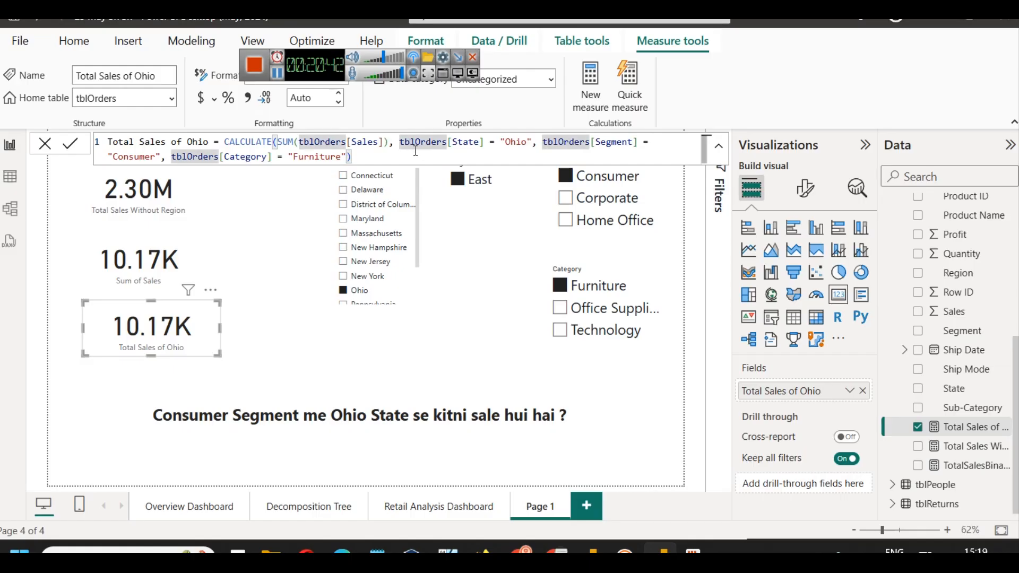
pyautogui.click(381, 158)
pyautogui.moveTo(380, 158); pyautogui.dragTo(227, 144)
pyautogui.hotkey('ctrl', 'c')
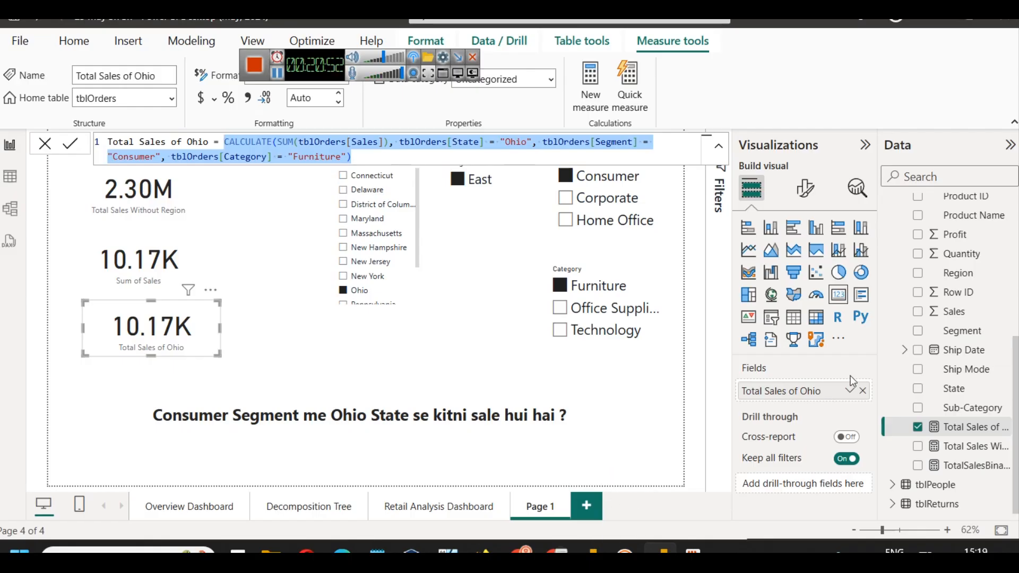
# - Compare the FILTER formula of the Filtered Orders table with the CALCULATE formula of the Total Sales of Ohio measure
pyautogui.scroll(5, 955, 318)
pyautogui.click(970, 212)
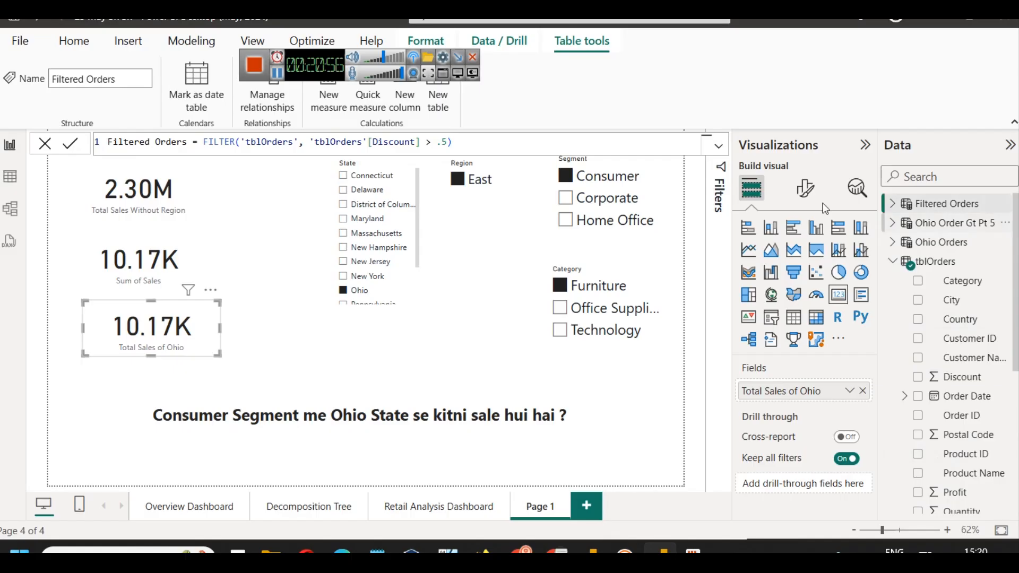
pyautogui.click(526, 142)
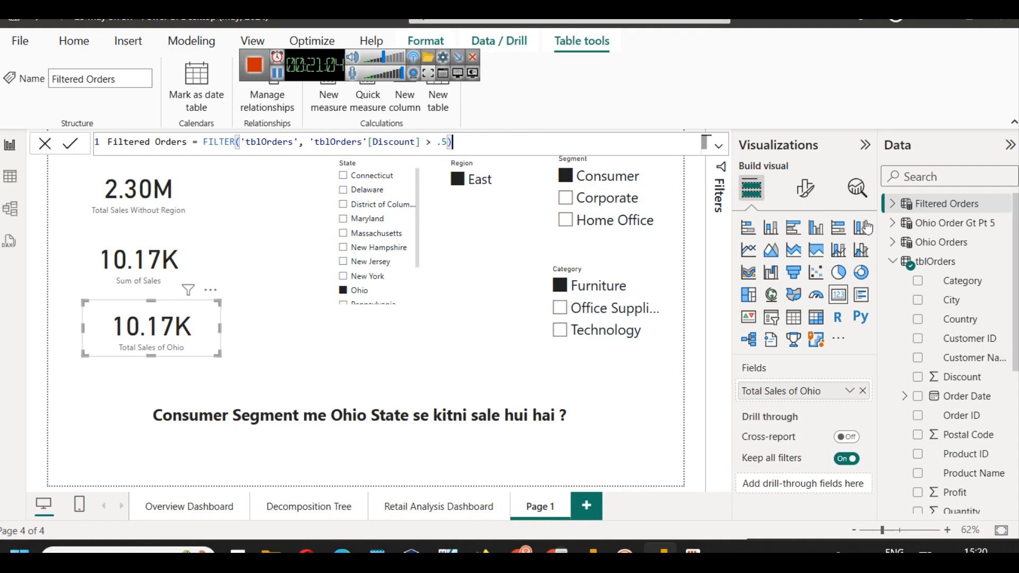
pyautogui.scroll(-5, 951, 488)
pyautogui.click(965, 427)
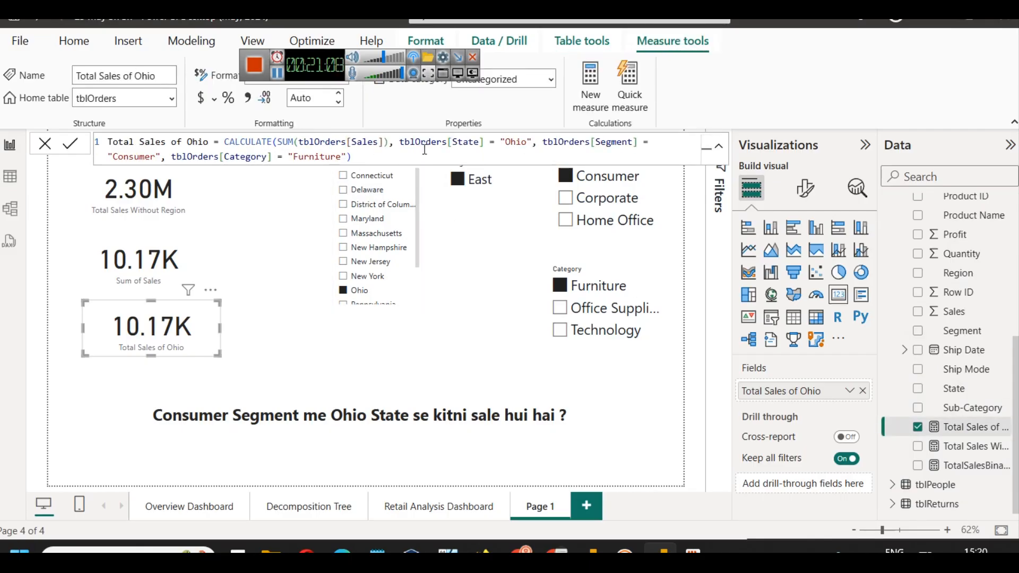
pyautogui.scroll(5, 891, 313)
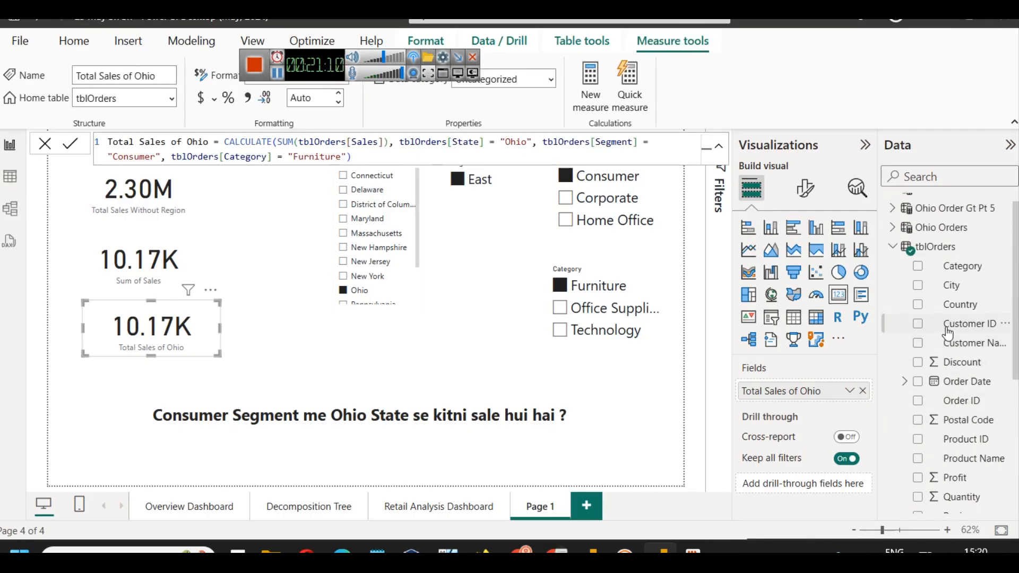
# - Try to create a calculated table named tbl from the copied CALCULATE expression with the Ohio, Consumer and Furniture filters
pyautogui.click(206, 44)
pyautogui.click(211, 98)
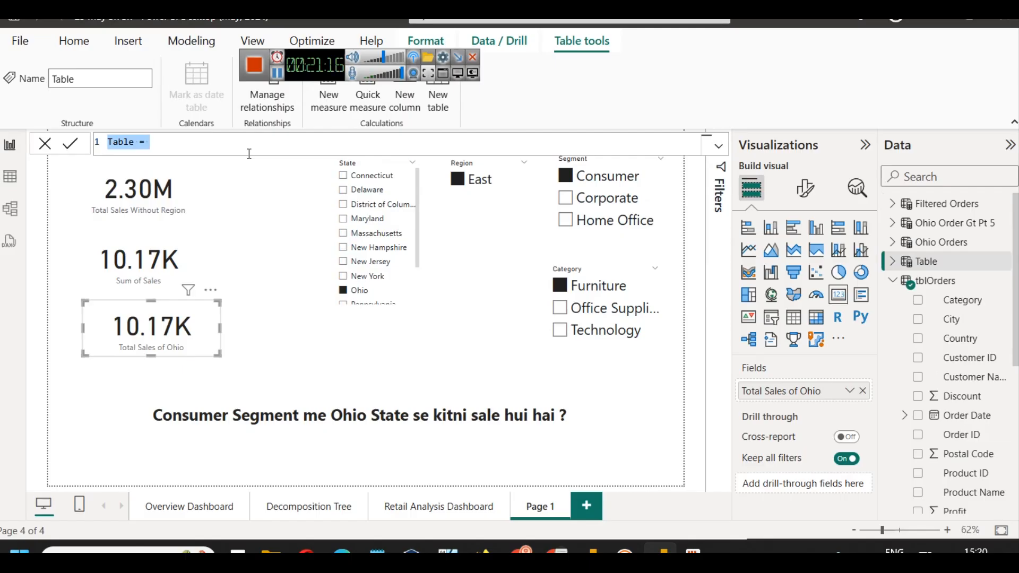
pyautogui.hotkey('ctrl', 'v')
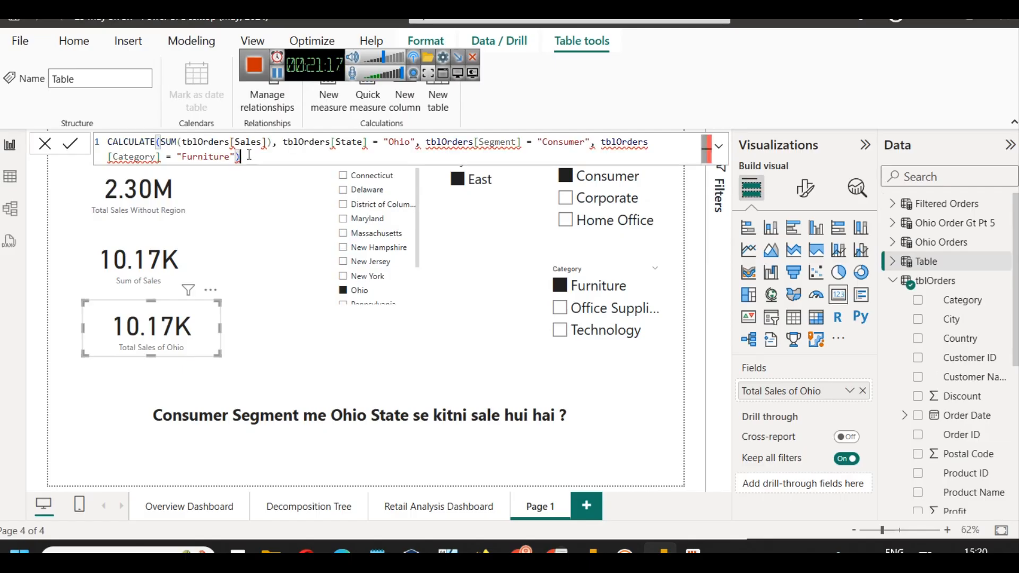
pyautogui.click(111, 141)
pyautogui.write('tbl =')
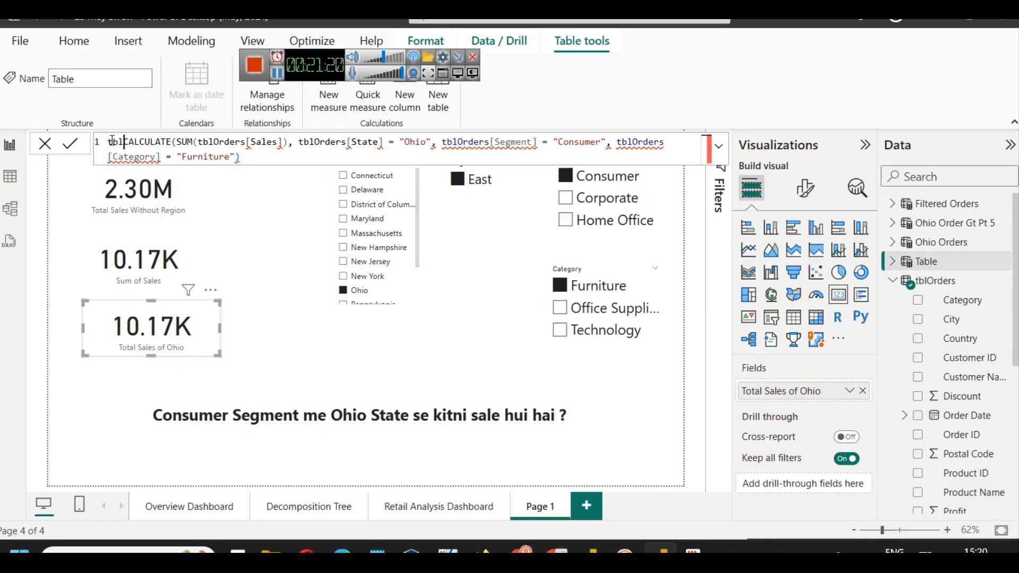
pyautogui.click(240, 141)
pyautogui.click(256, 159)
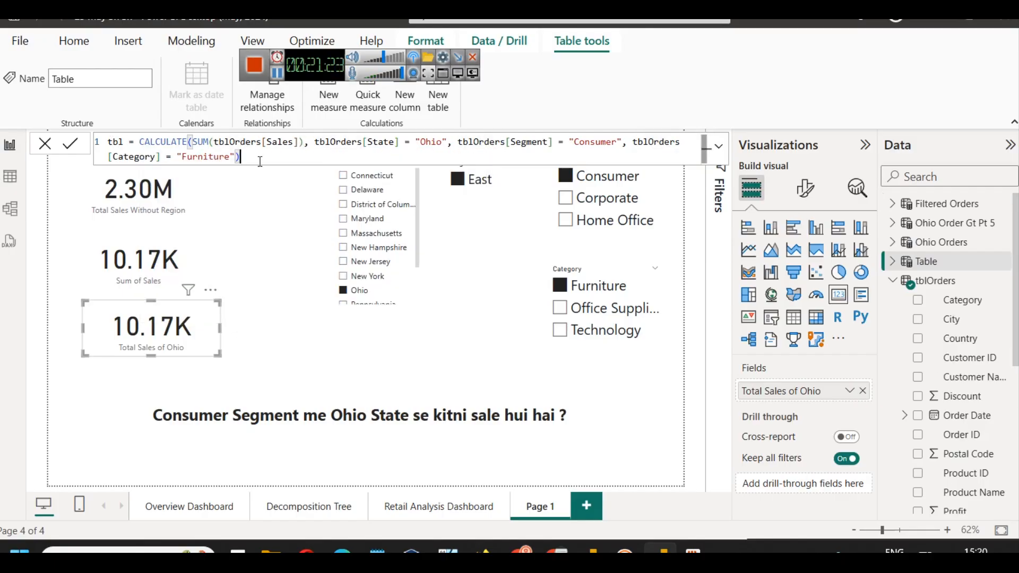
pyautogui.click(72, 145)
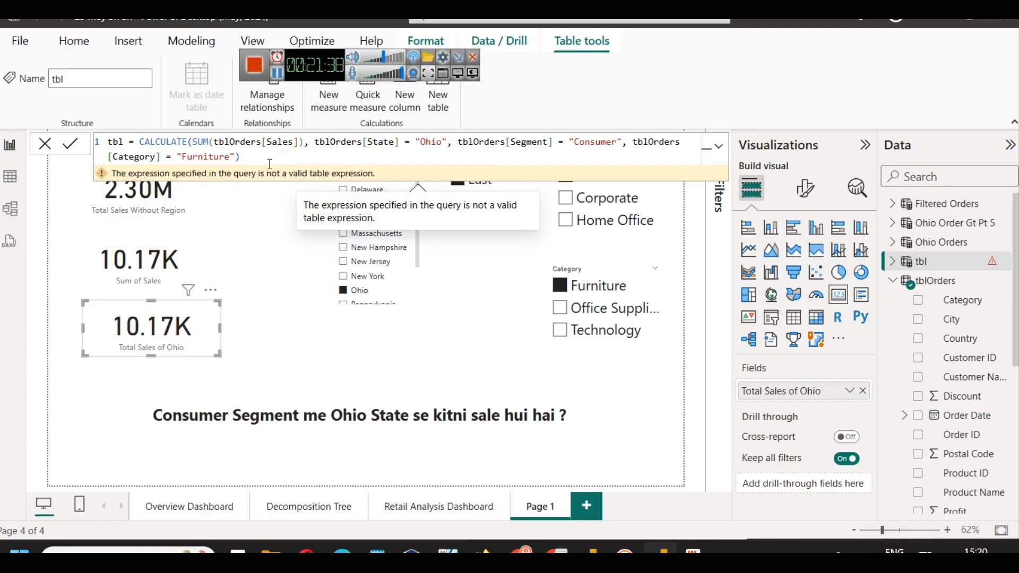
# - Close the formula editor and delete the tbl table from the model
pyautogui.hotkey('ctrl', 'a')
pyautogui.click(45, 145)
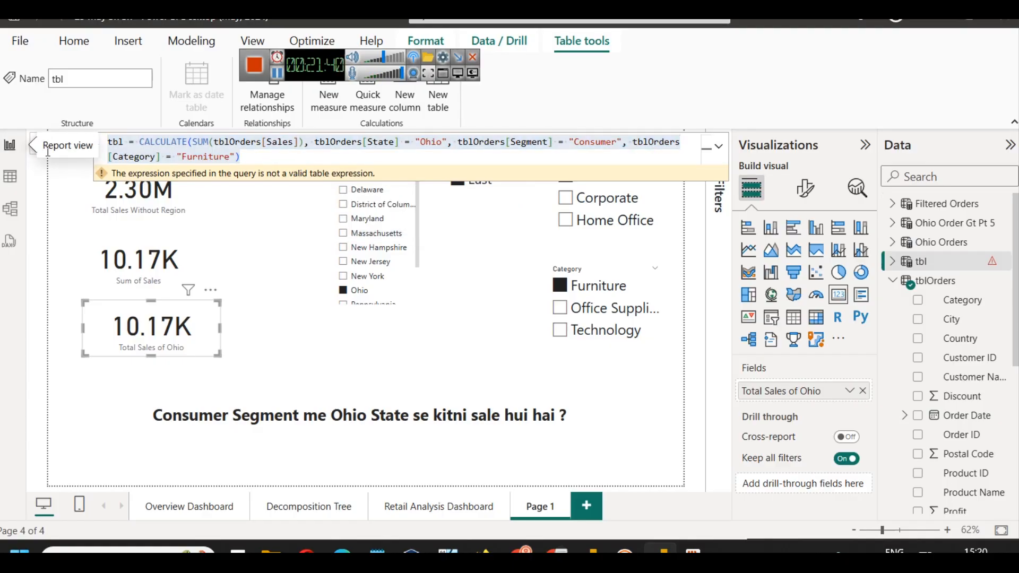
pyautogui.click(37, 156)
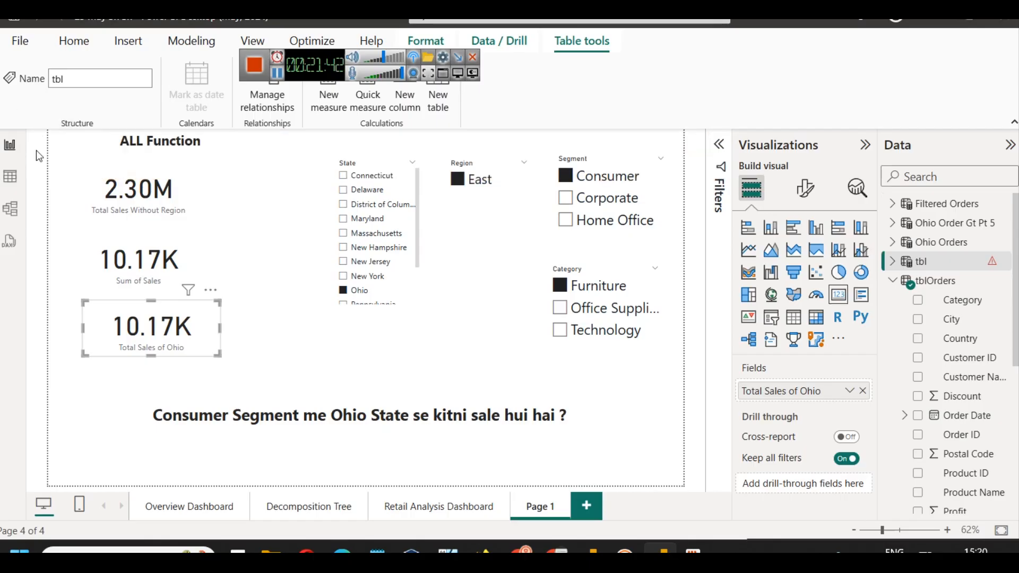
pyautogui.rightClick(993, 263)
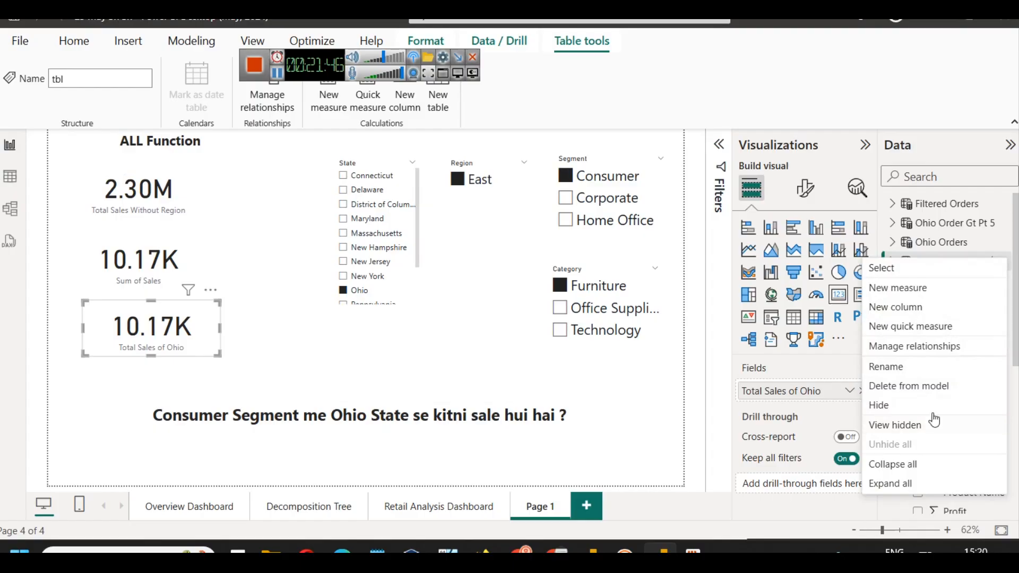
pyautogui.click(931, 387)
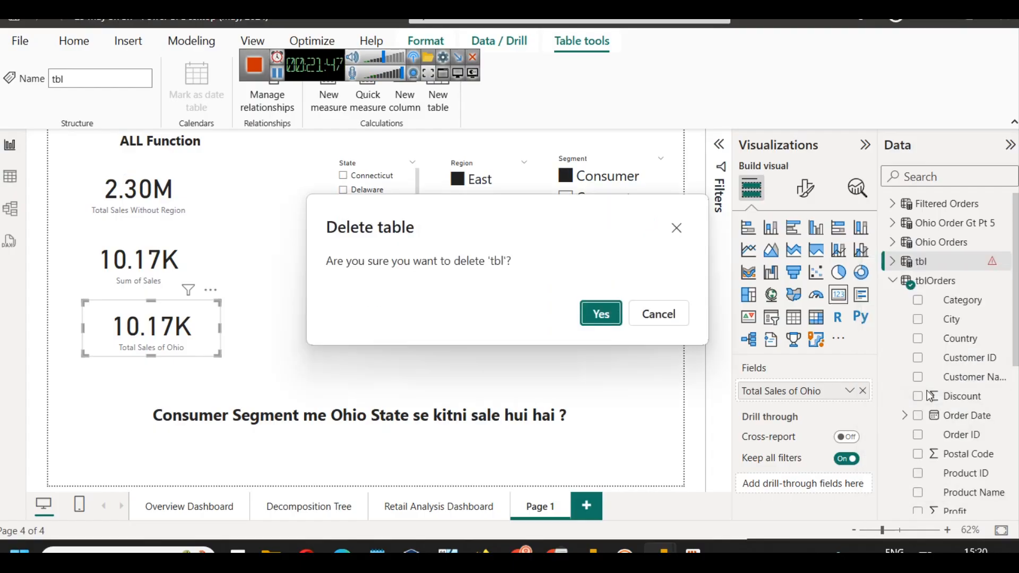
pyautogui.click(601, 313)
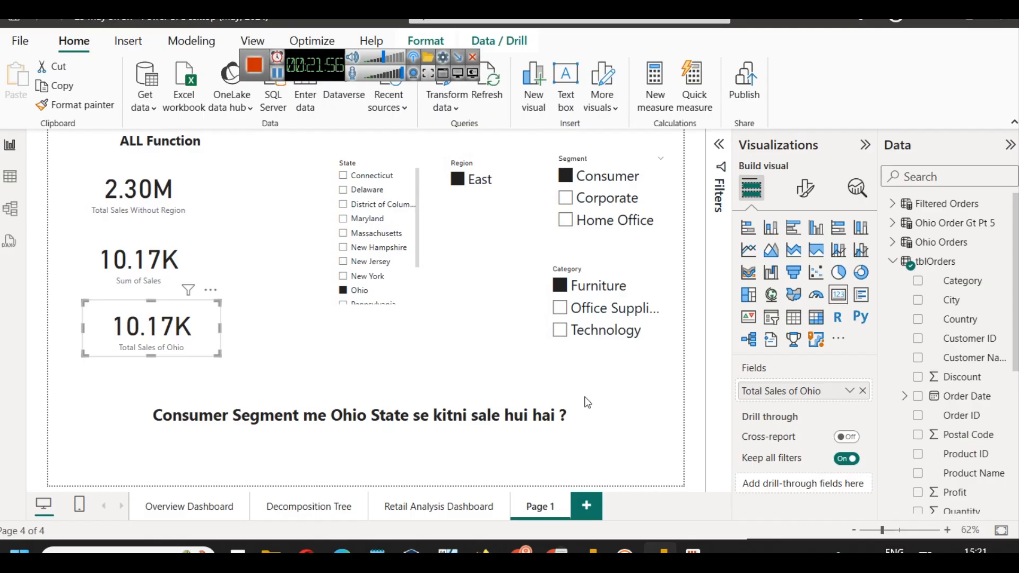
# - Copy the entire Filtered Orders formula and paste it below the Consumer Segment question in the Calculated notes in Notepad
pyautogui.click(963, 203)
pyautogui.click(571, 141)
pyautogui.hotkey('ctrl', 'a')
pyautogui.hotkey('ctrl', 'c')
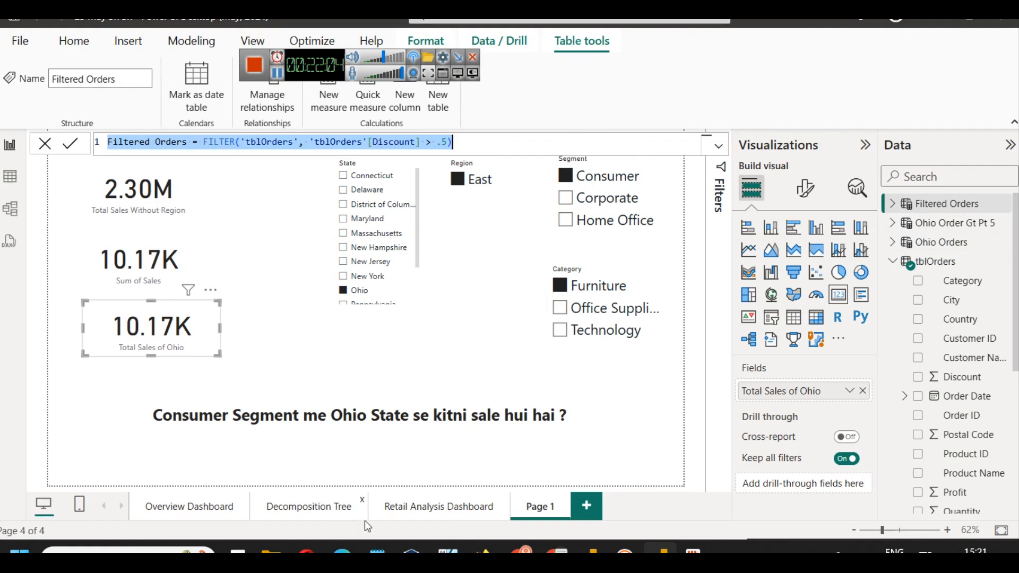
pyautogui.moveTo(378, 549)
pyautogui.click(821, 481)
pyautogui.keyDown('ctrl'); pyautogui.scroll(-17, 452, 263); pyautogui.keyUp('ctrl')
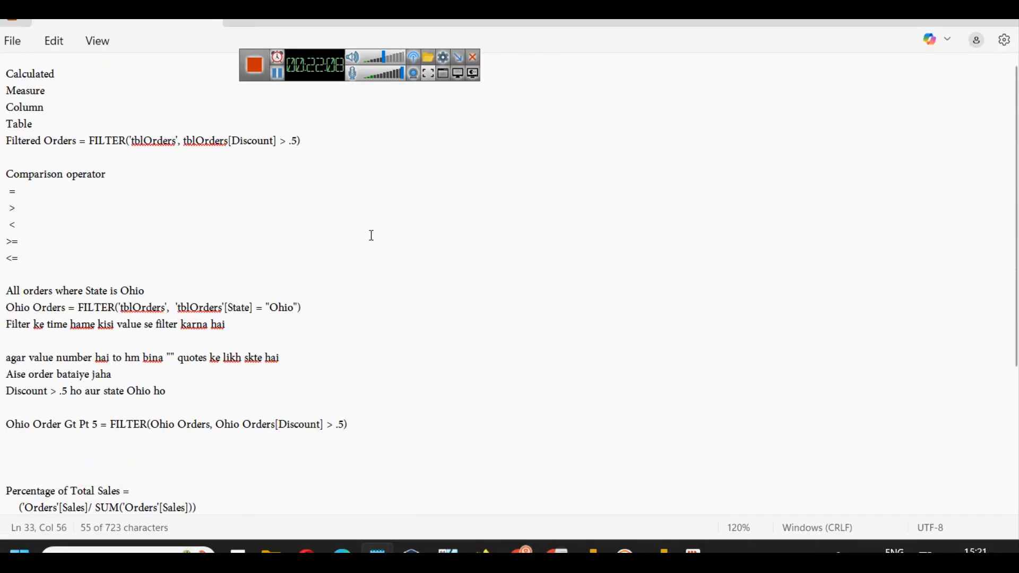
pyautogui.scroll(-4, 208, 256)
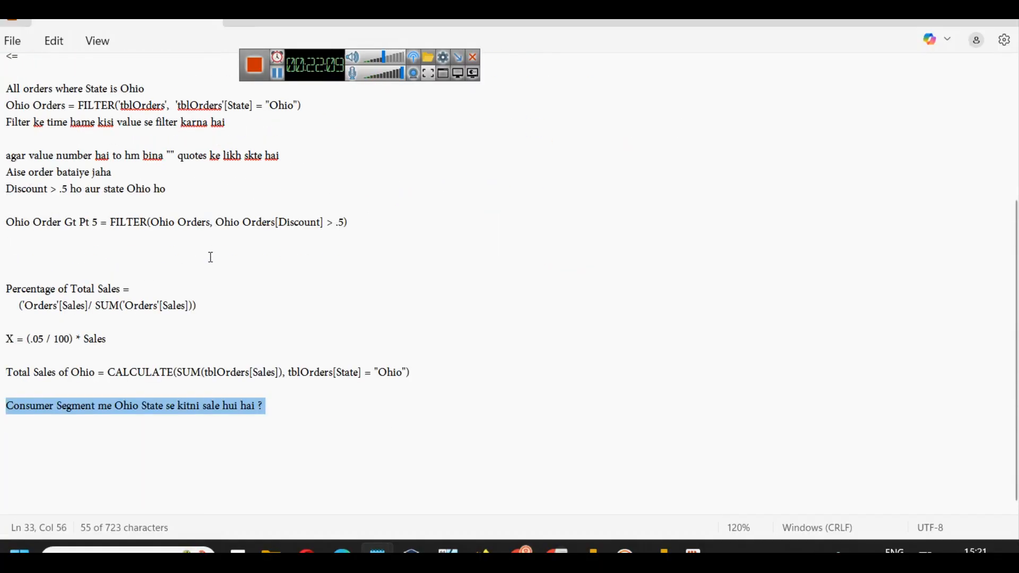
pyautogui.click(396, 457)
pyautogui.hotkey('ctrl', 'v')
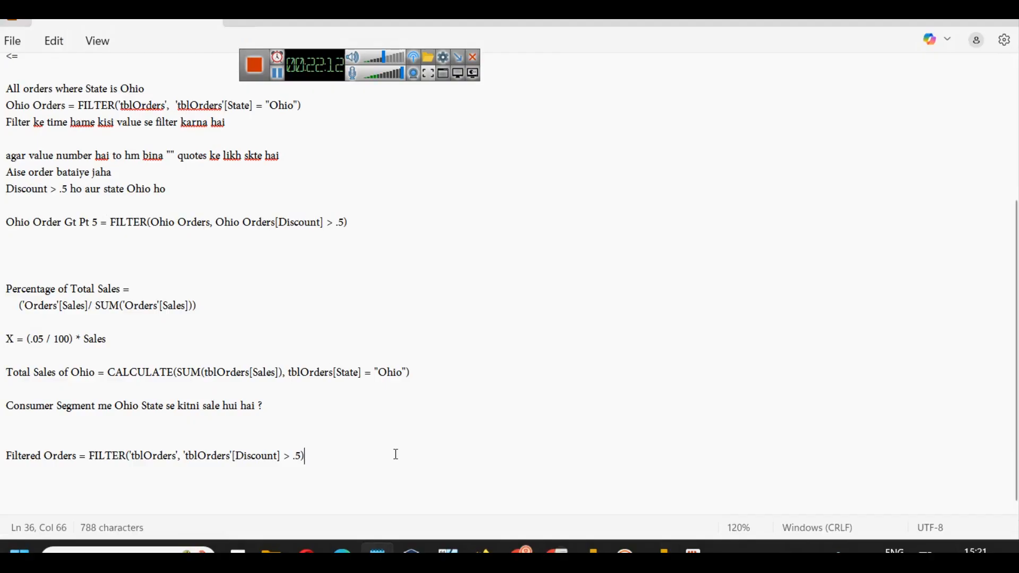
pyautogui.keyDown('ctrl'); pyautogui.scroll(6, 396, 454); pyautogui.keyUp('ctrl')
pyautogui.press('Return')
pyautogui.scroll(-1, 530, 435)
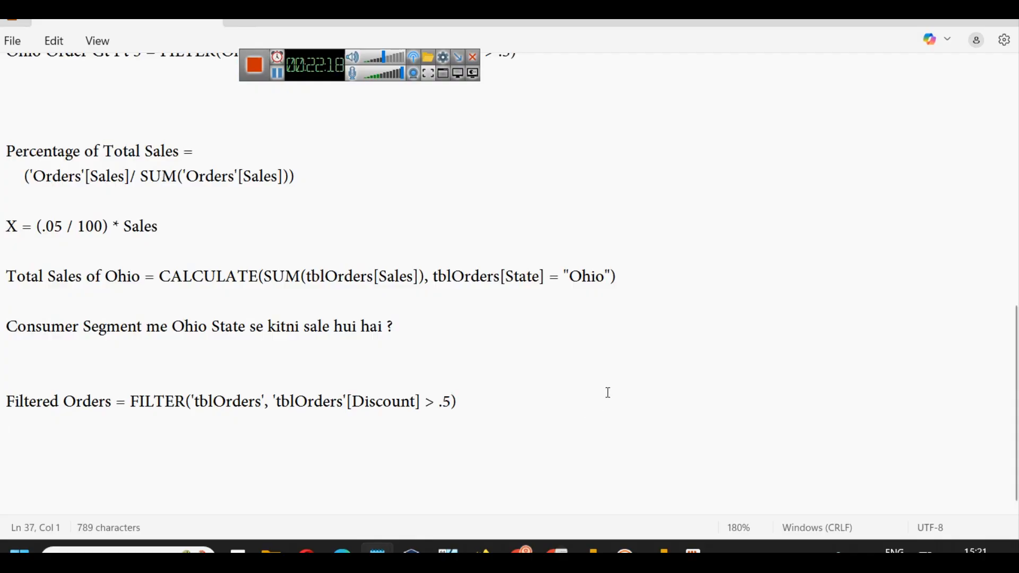
# - Back in Power BI Desktop, copy the entire formula of the Total Sales Without Region measure
pyautogui.moveTo(645, 277); pyautogui.dragTo(5, 276)
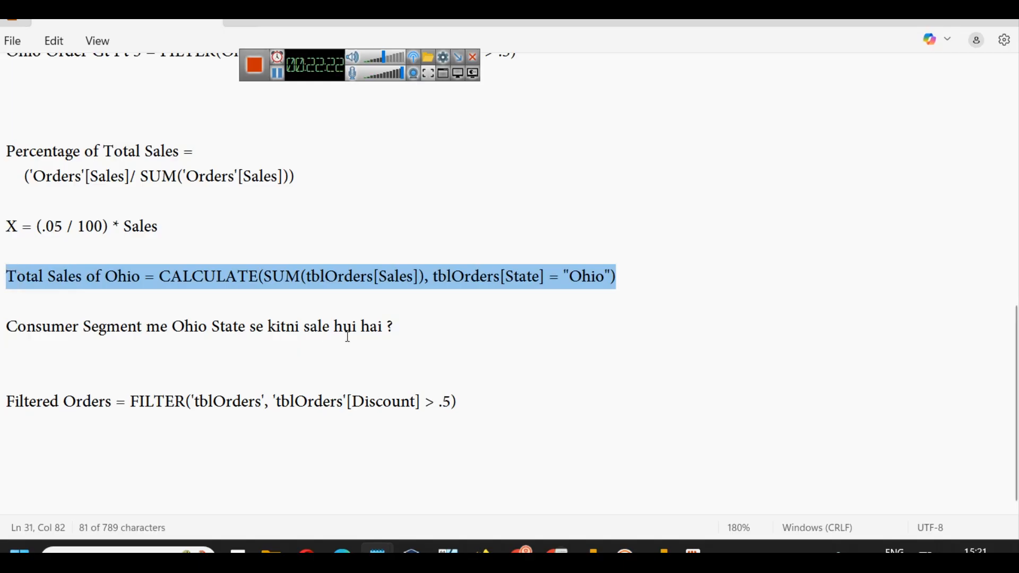
pyautogui.click(584, 400)
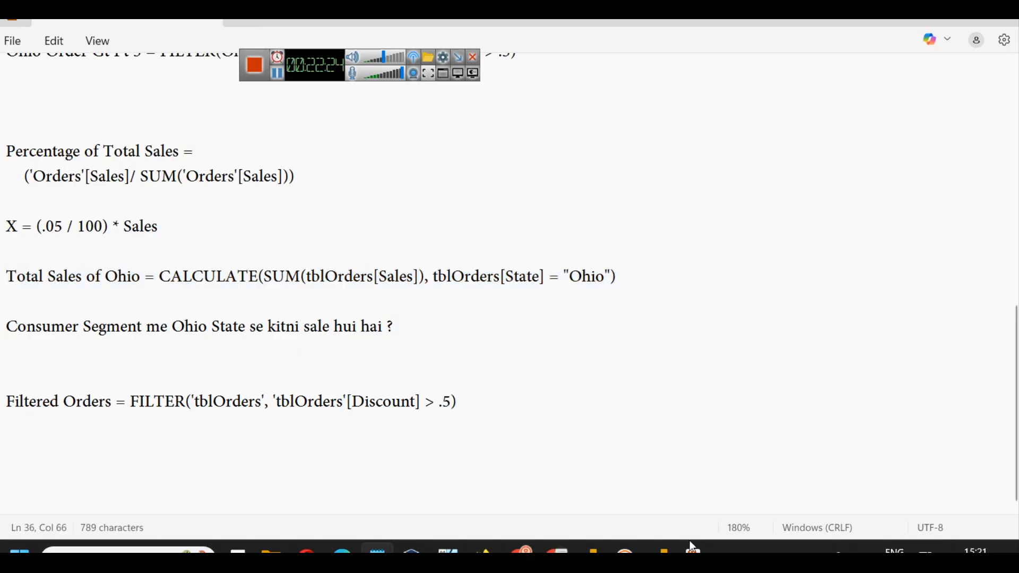
pyautogui.moveTo(663, 552)
pyautogui.click(660, 478)
pyautogui.scroll(-5, 955, 456)
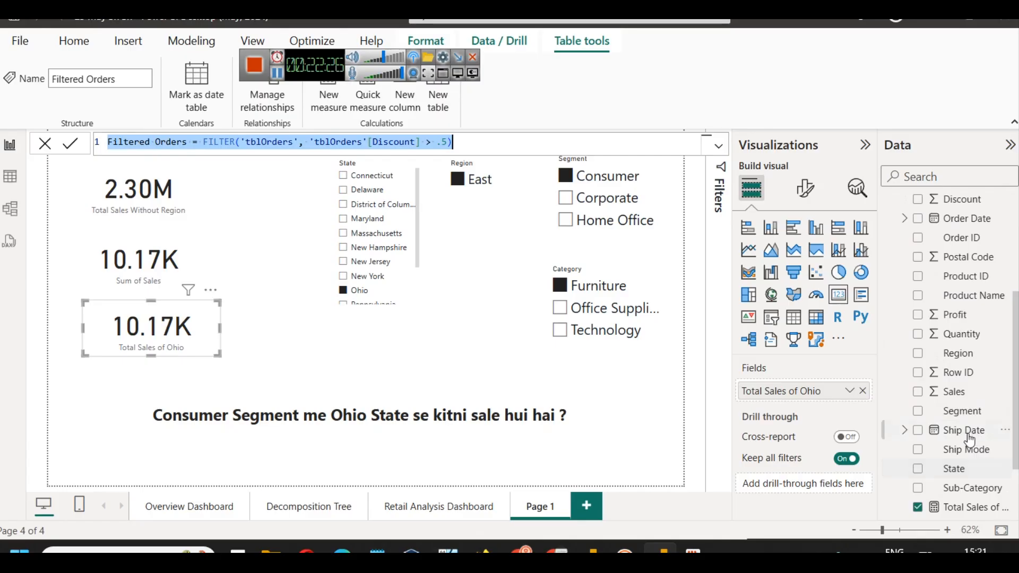
pyautogui.click(970, 449)
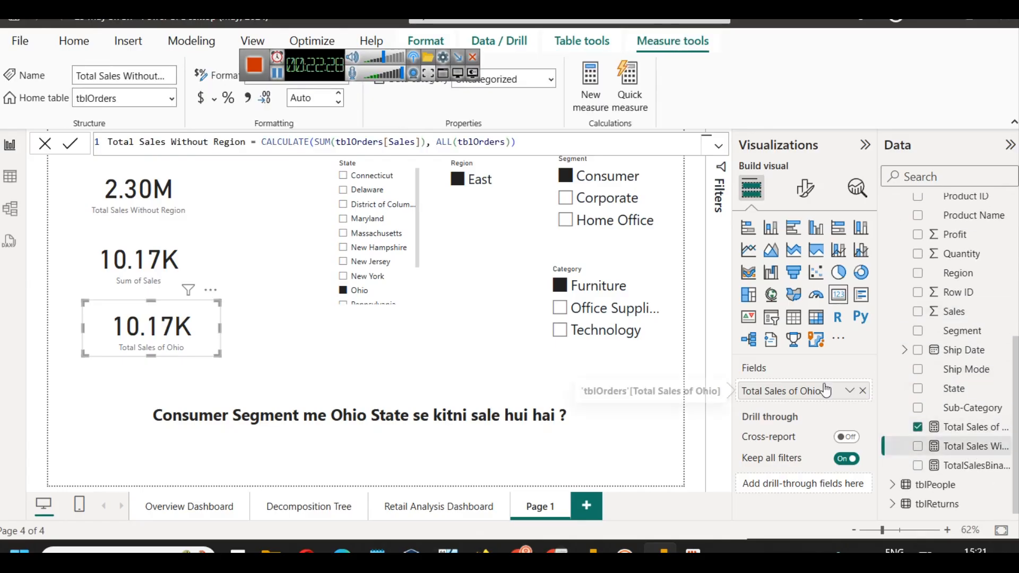
pyautogui.click(608, 142)
pyautogui.hotkey('ctrl', 'a')
pyautogui.hotkey('ctrl', 'c')
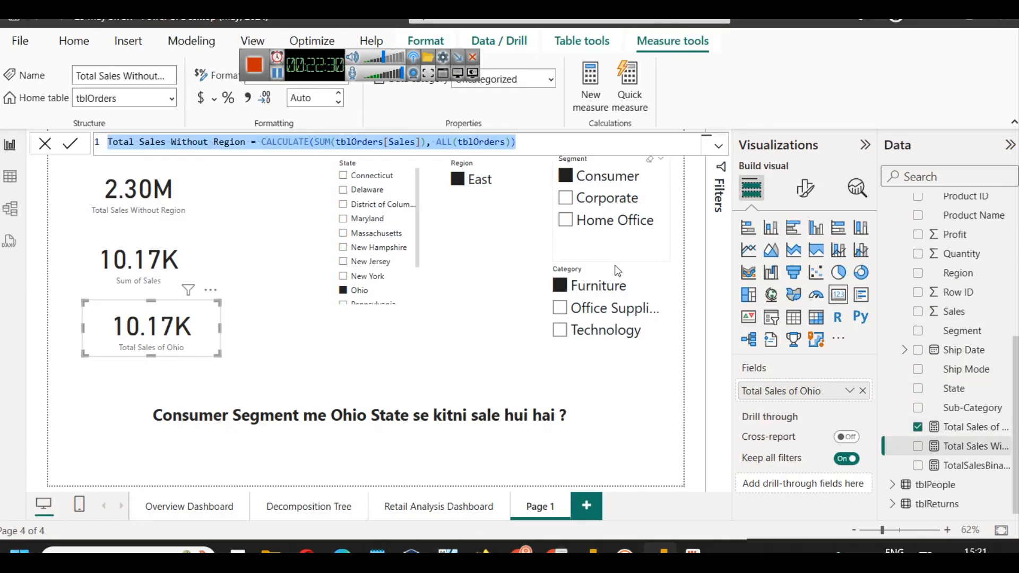
# - Paste the Total Sales Without Region formula twice below the Filtered Orders line in the Calculated notes in Notepad
pyautogui.moveTo(377, 549)
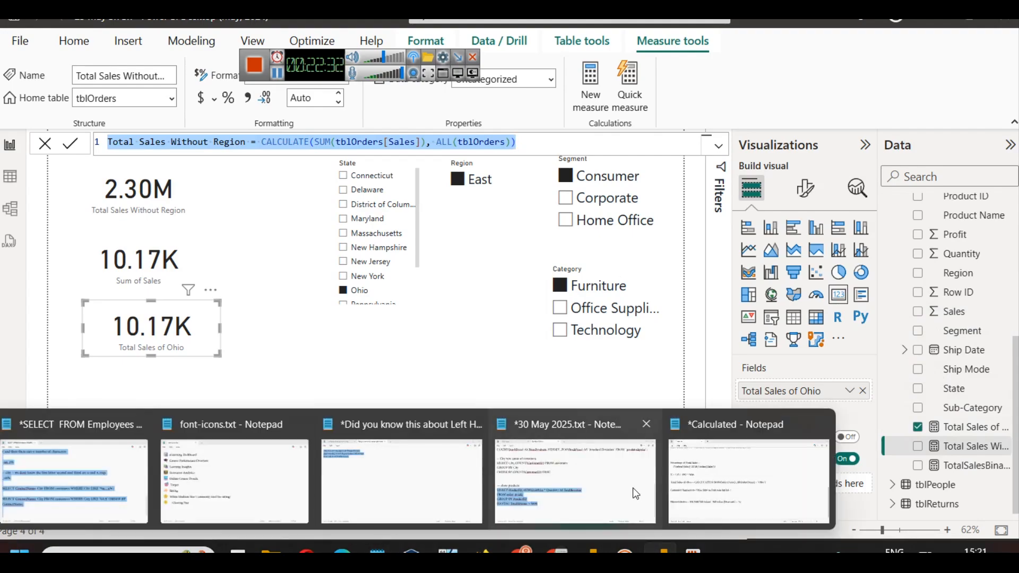
pyautogui.click(632, 488)
pyautogui.press('Return')
pyautogui.press('Return')
pyautogui.hotkey('ctrl', 'v')
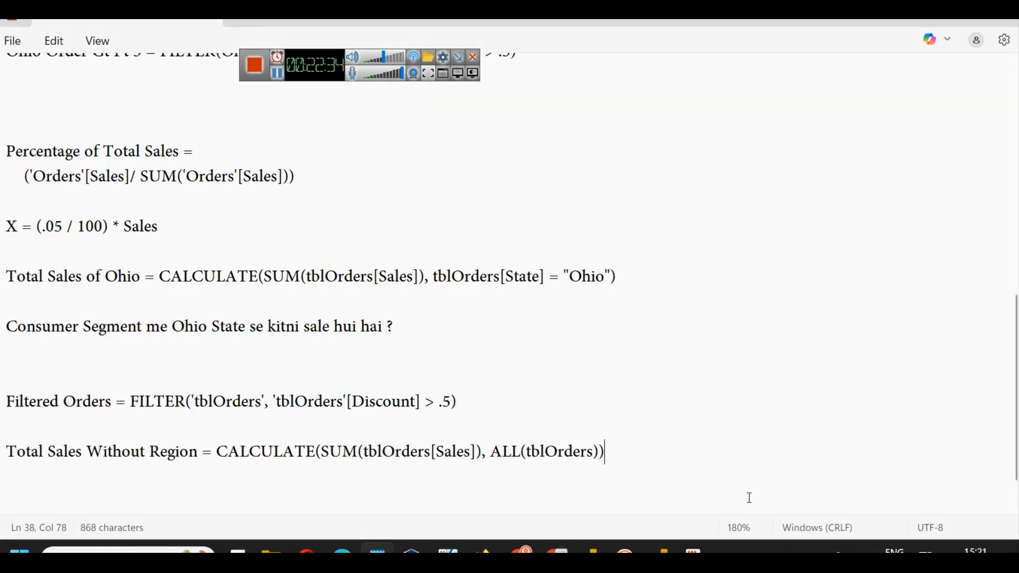
pyautogui.scroll(-1, 649, 480)
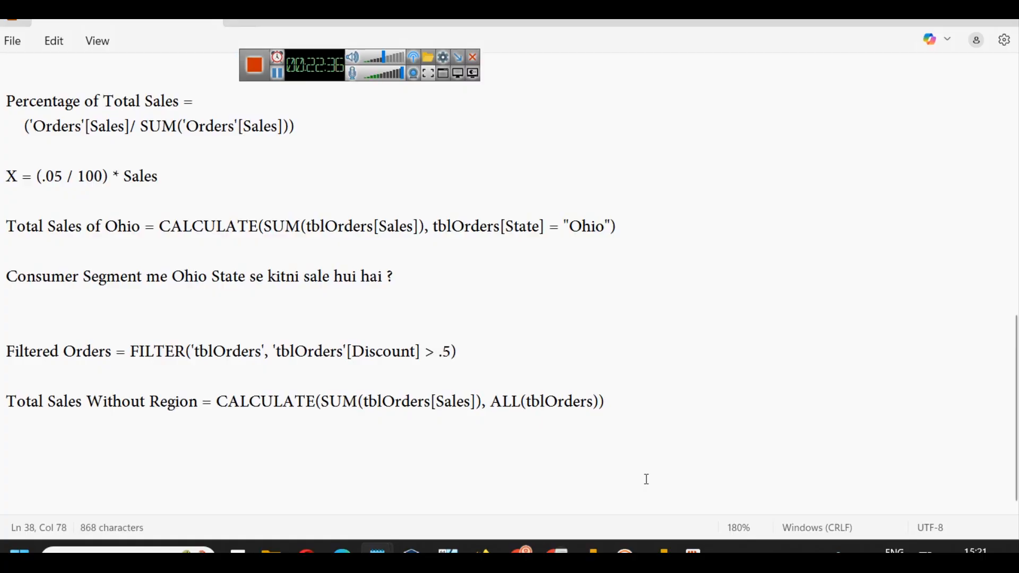
pyautogui.press('Return')
pyautogui.press('Return')
pyautogui.hotkey('ctrl', 'v')
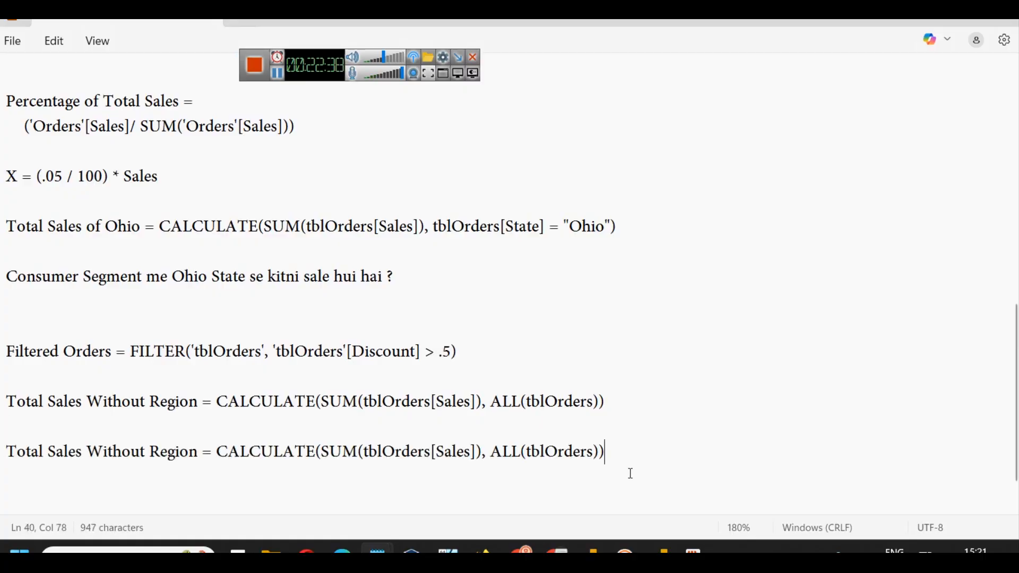
# - Rename the first pasted formula Total Sales Fixed and change the second one's ALL argument to tblOrders[Region]
pyautogui.click(170, 402)
pyautogui.moveTo(92, 397); pyautogui.dragTo(198, 402)
pyautogui.write('Fixed')
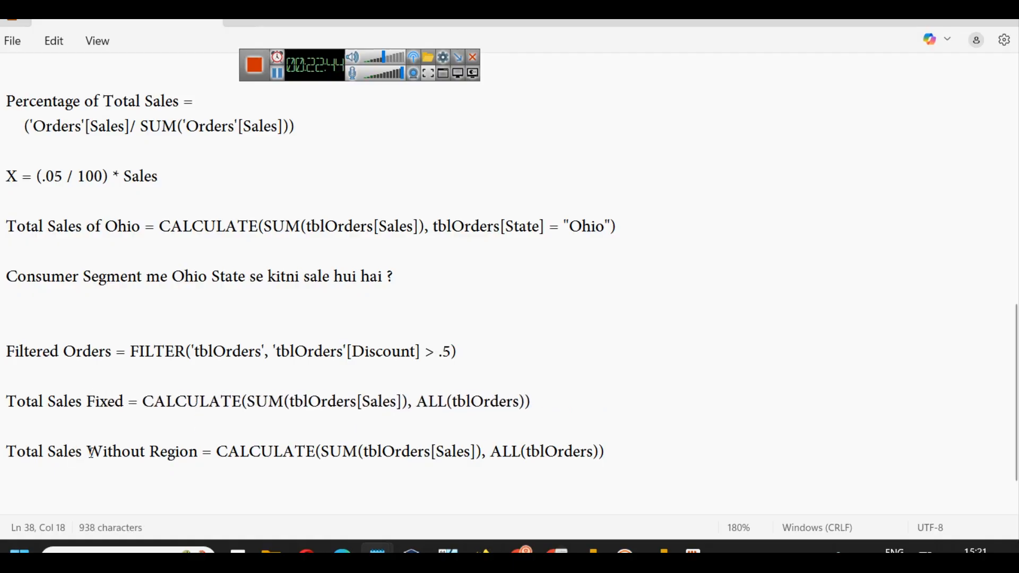
pyautogui.click(588, 452)
pyautogui.write('[]')
pyautogui.press('Left')
pyautogui.write('Region')
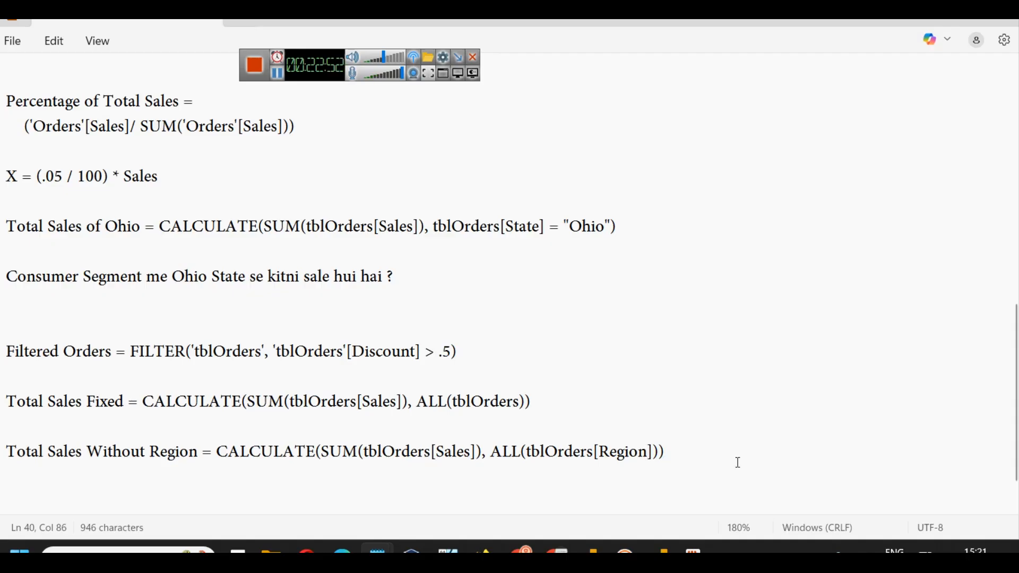
# - Select the notes from the Total Sales of Ohio formula through the Total Sales Without Region formula
pyautogui.hotkey('shift', 'Up')
pyautogui.hotkey('shift', 'Up')
pyautogui.hotkey('shift', 'Up')
pyautogui.hotkey('shift', 'Up')
pyautogui.hotkey('shift', 'Up')
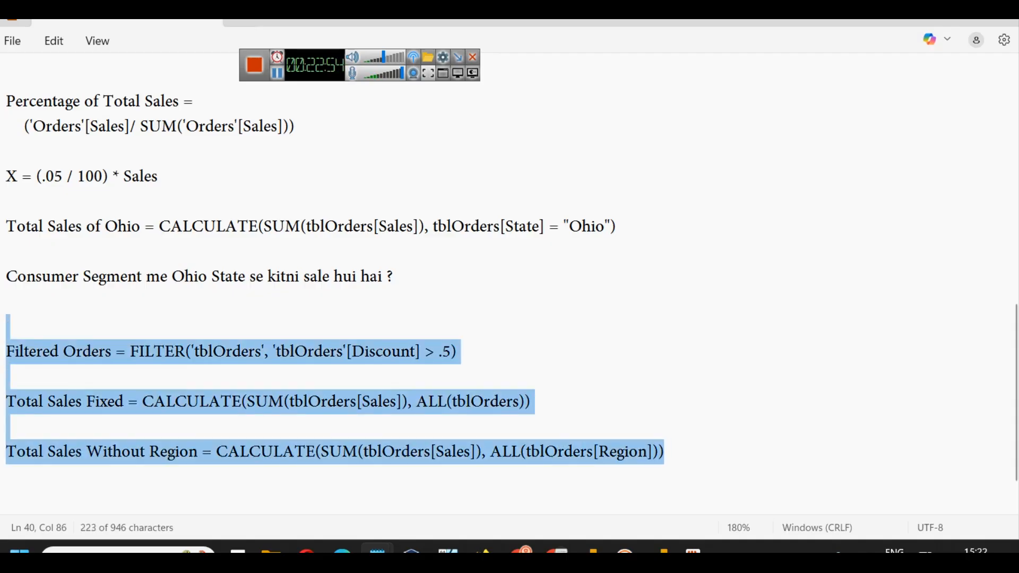
pyautogui.hotkey('shift', 'Up')
pyautogui.hotkey('shift', 'Up')
pyautogui.hotkey('shift', 'Up')
pyautogui.hotkey('shift', 'Up')
pyautogui.hotkey('shift', 'Up')
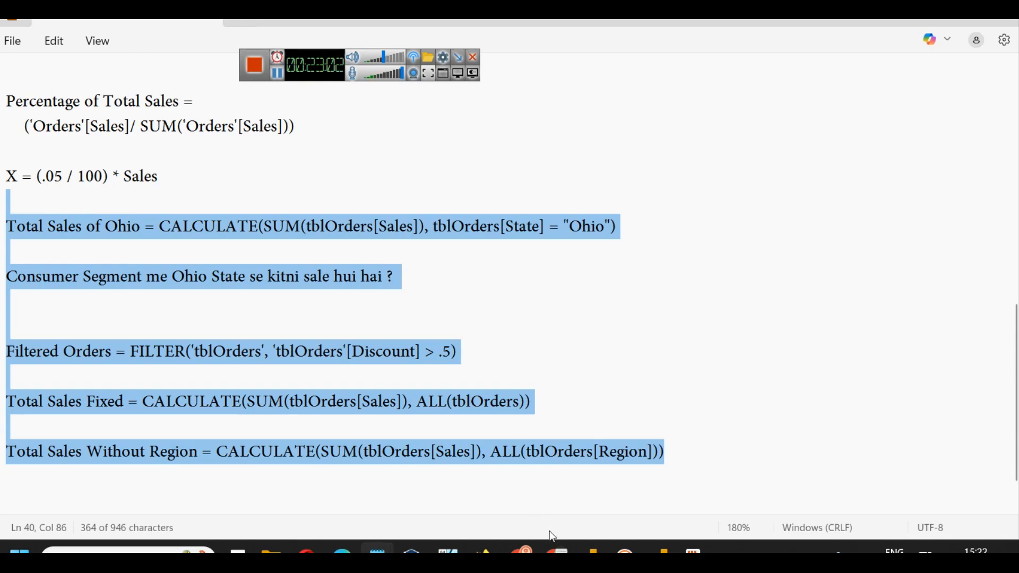
# - Switch to the slidescope.com article in the browser and look through the filter function sections following CALCULATE, from VALUES to DISTINCT
pyautogui.moveTo(555, 549)
pyautogui.click(473, 427)
pyautogui.click(473, 21)
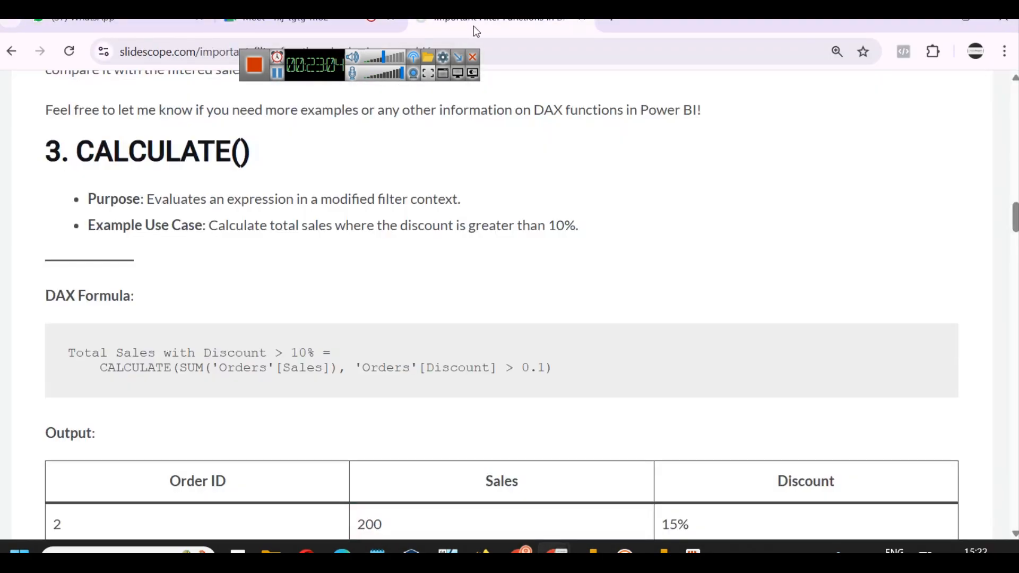
pyautogui.scroll(-12, 345, 314)
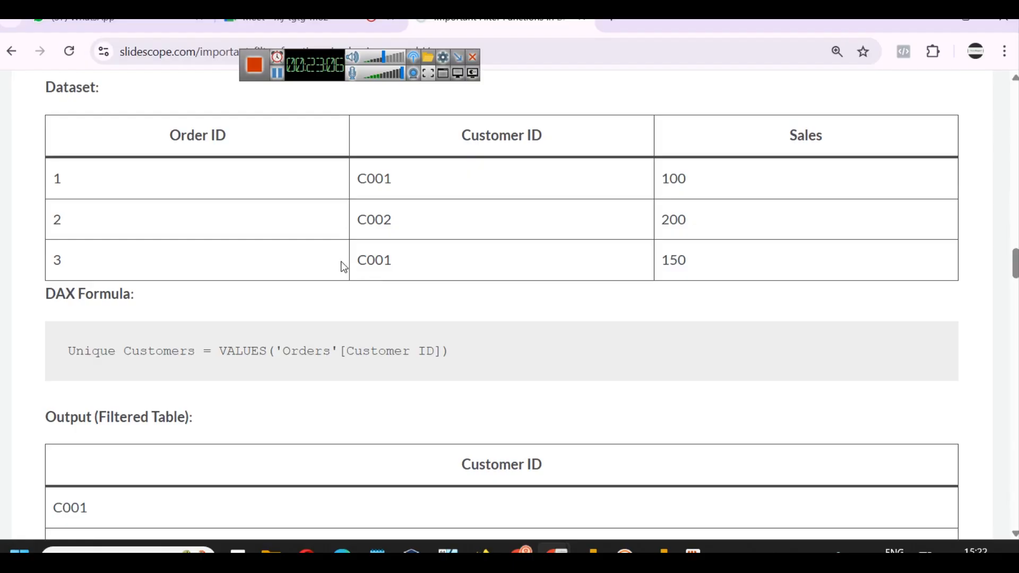
pyautogui.scroll(3, 319, 262)
pyautogui.scroll(-10, 136, 170)
pyautogui.scroll(2, 155, 184)
pyautogui.scroll(-10, 289, 217)
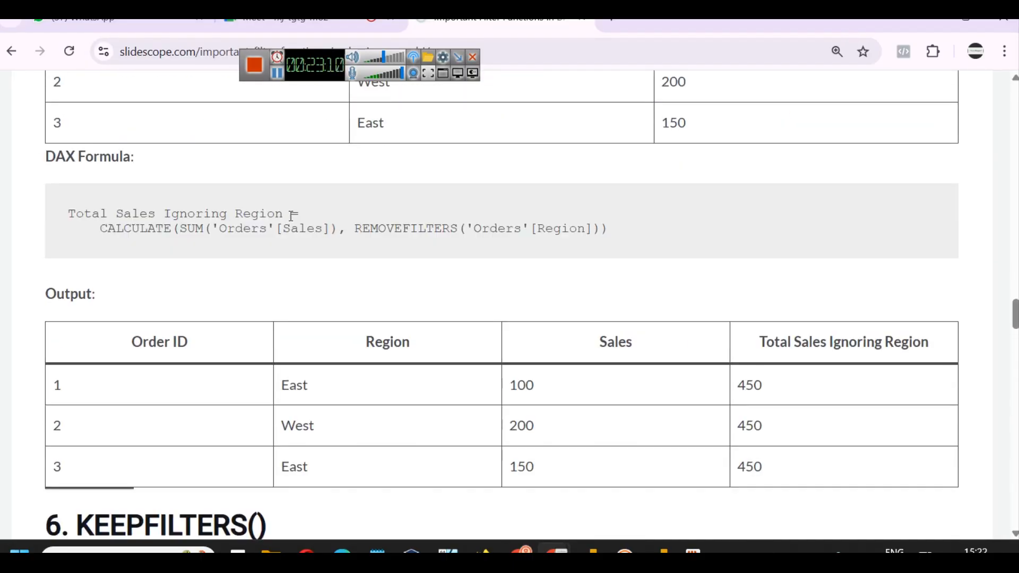
pyautogui.scroll(-4, 223, 202)
pyautogui.scroll(-7, 196, 280)
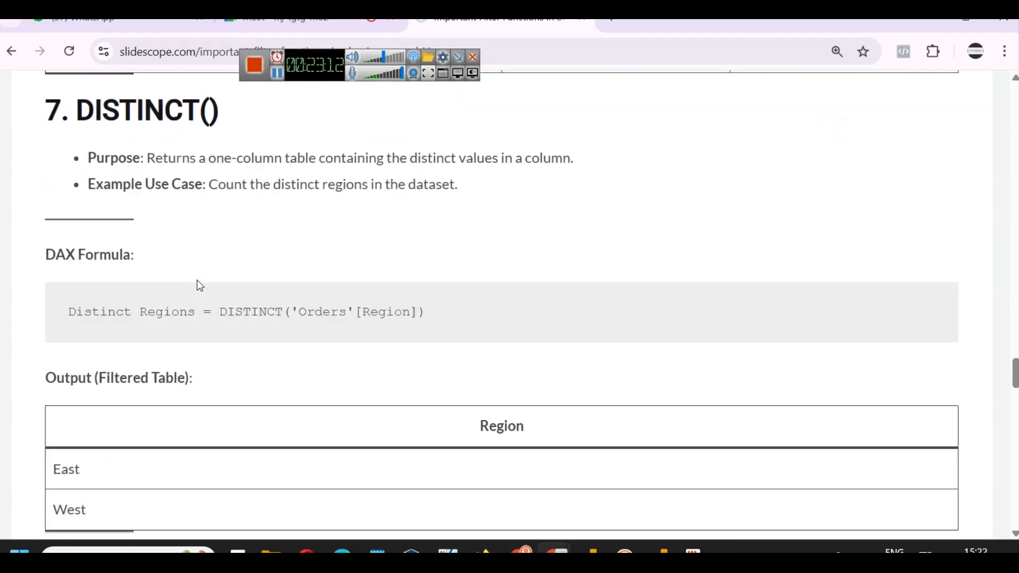
pyautogui.scroll(1, 197, 280)
pyautogui.scroll(20, 923, 332)
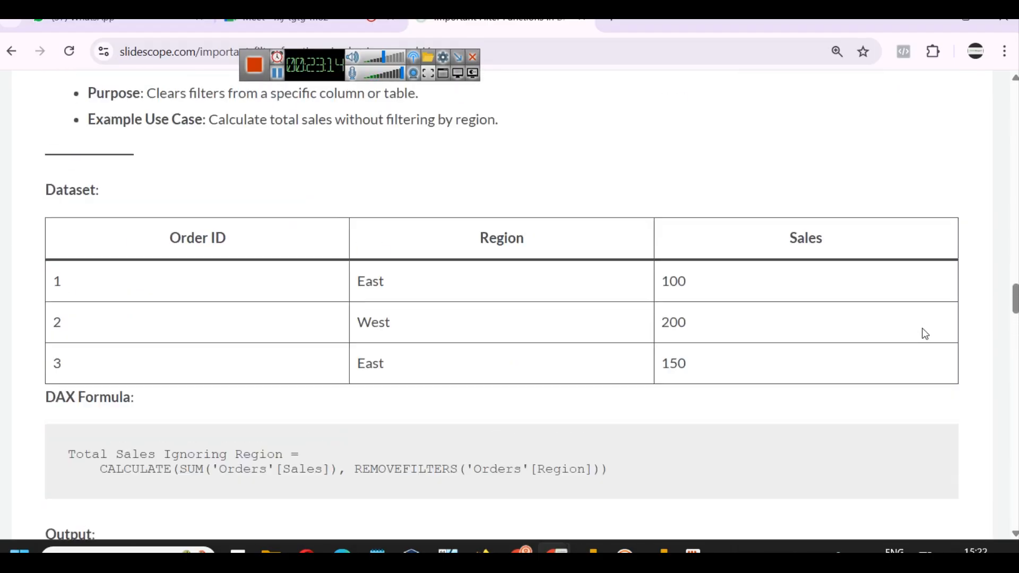